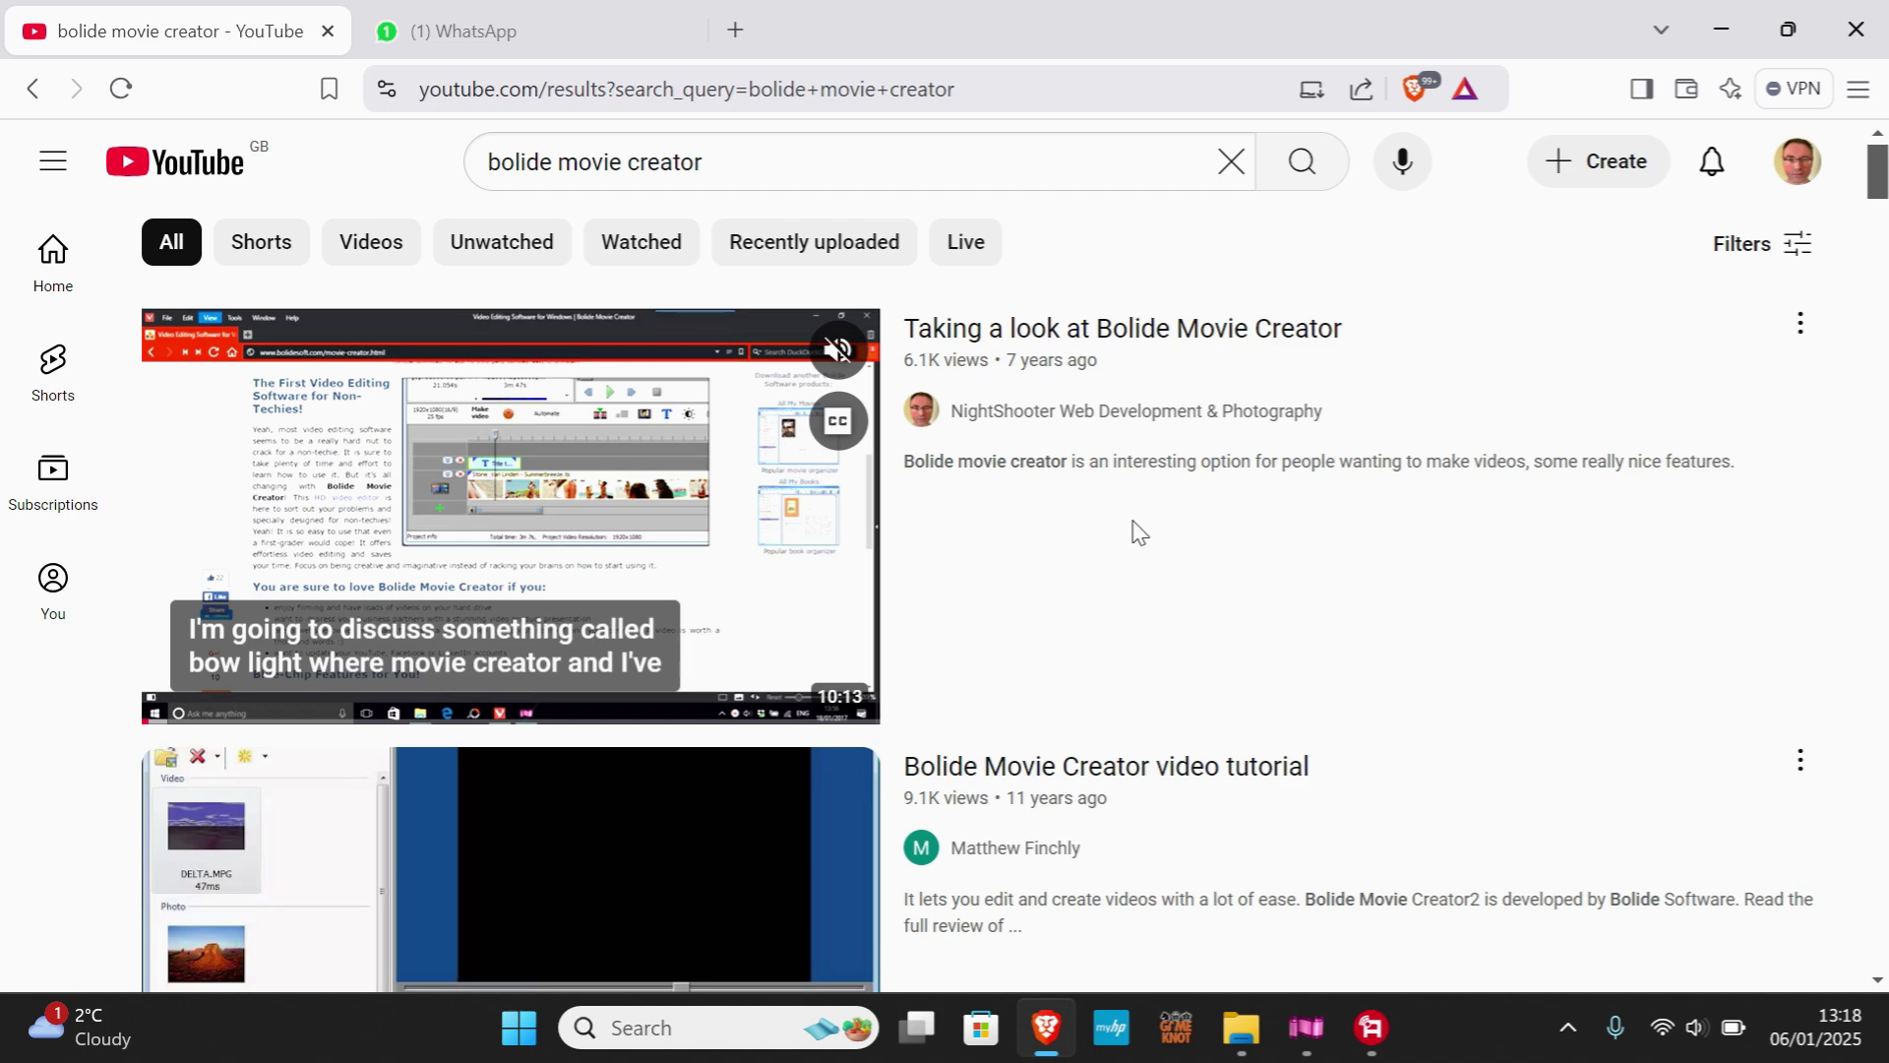
# - Look through the YouTube search results for "bolide movie creator" videos
pyautogui.scroll(-1, 1140, 532)
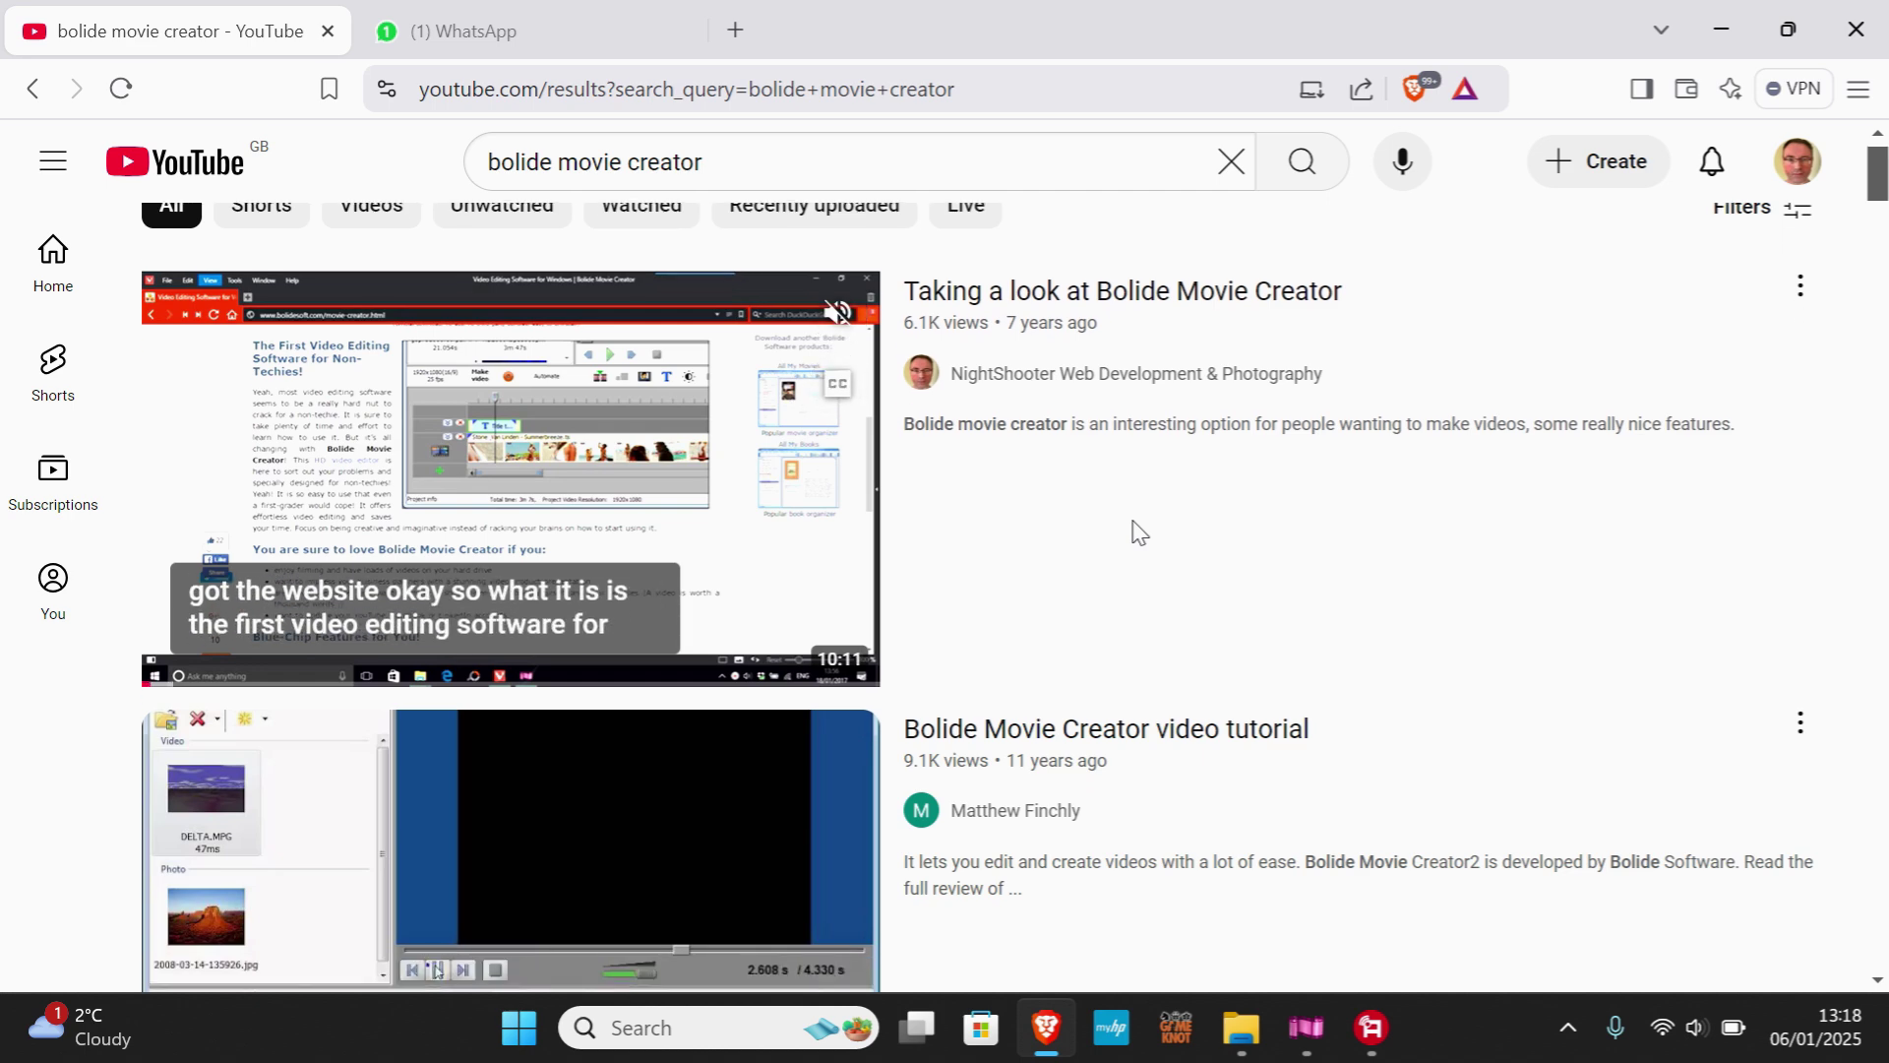
pyautogui.scroll(-2, 1139, 532)
pyautogui.scroll(-2, 1139, 532)
pyautogui.scroll(-1, 1140, 532)
pyautogui.scroll(-2, 1140, 531)
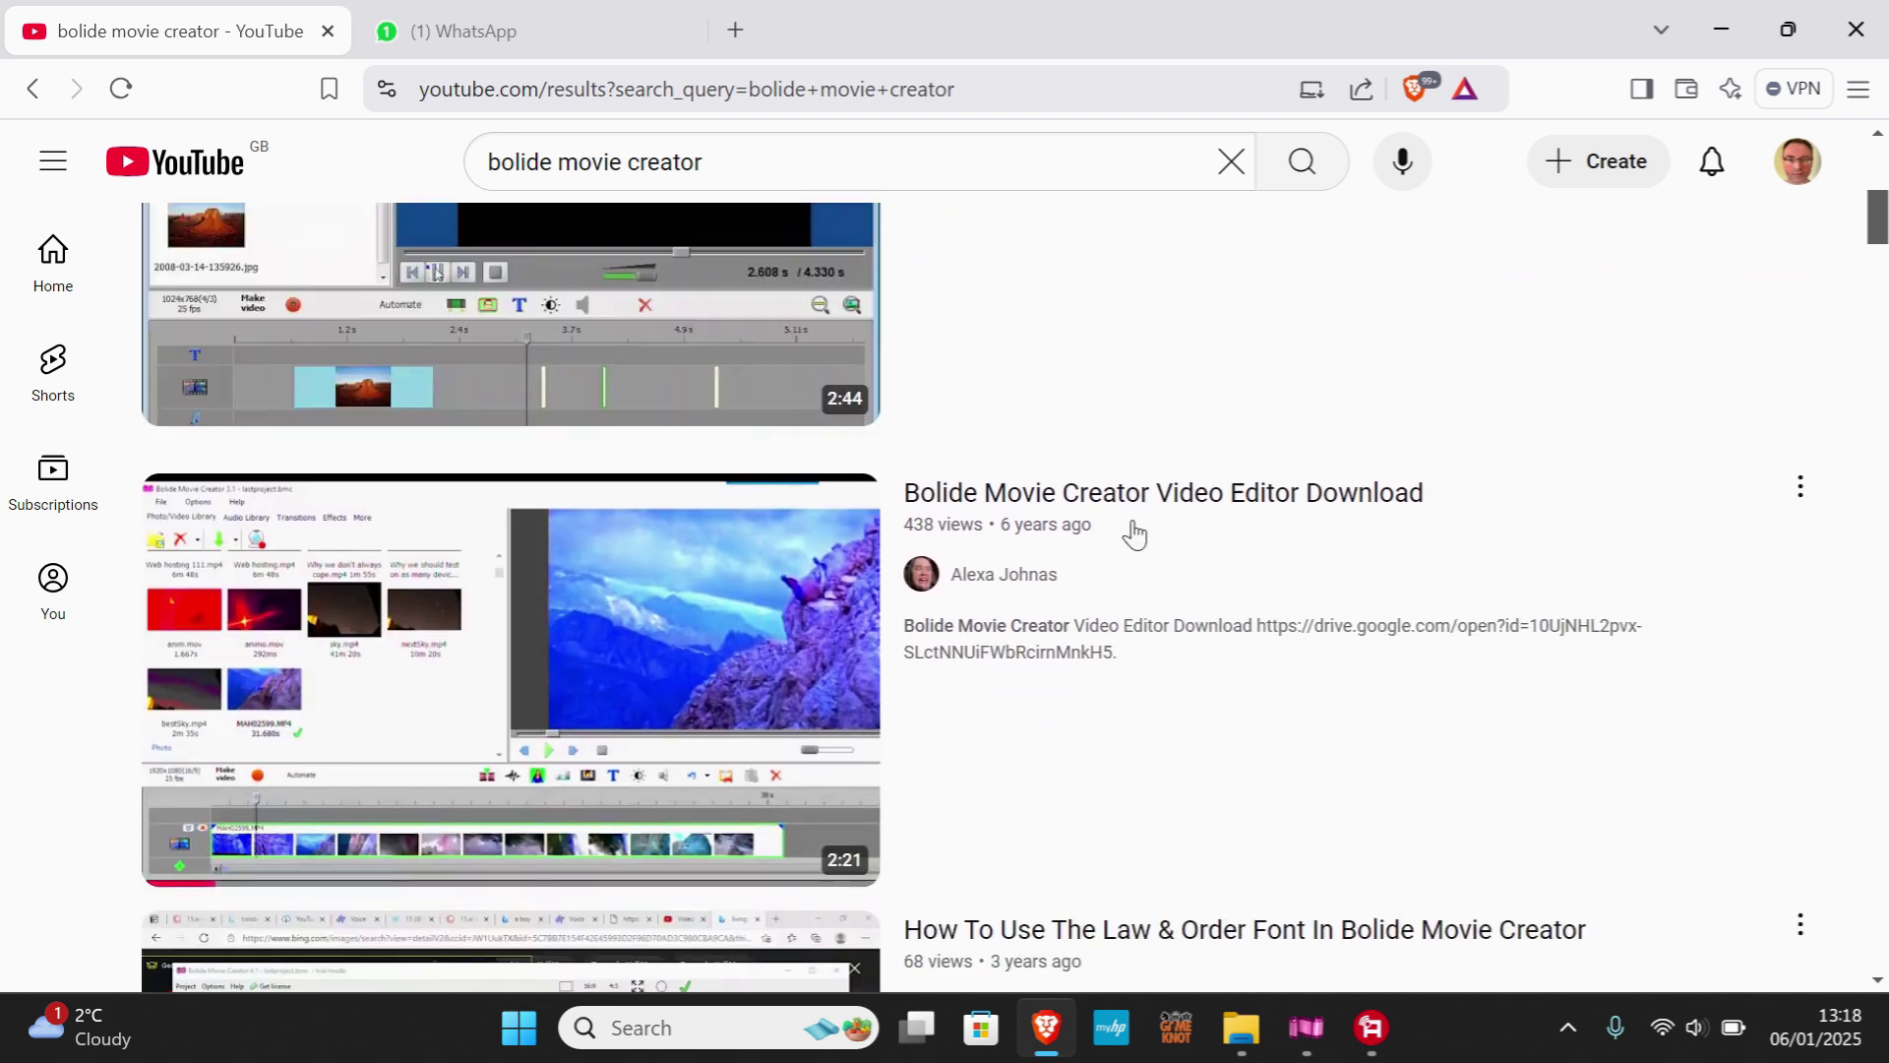
pyautogui.scroll(-1, 1137, 532)
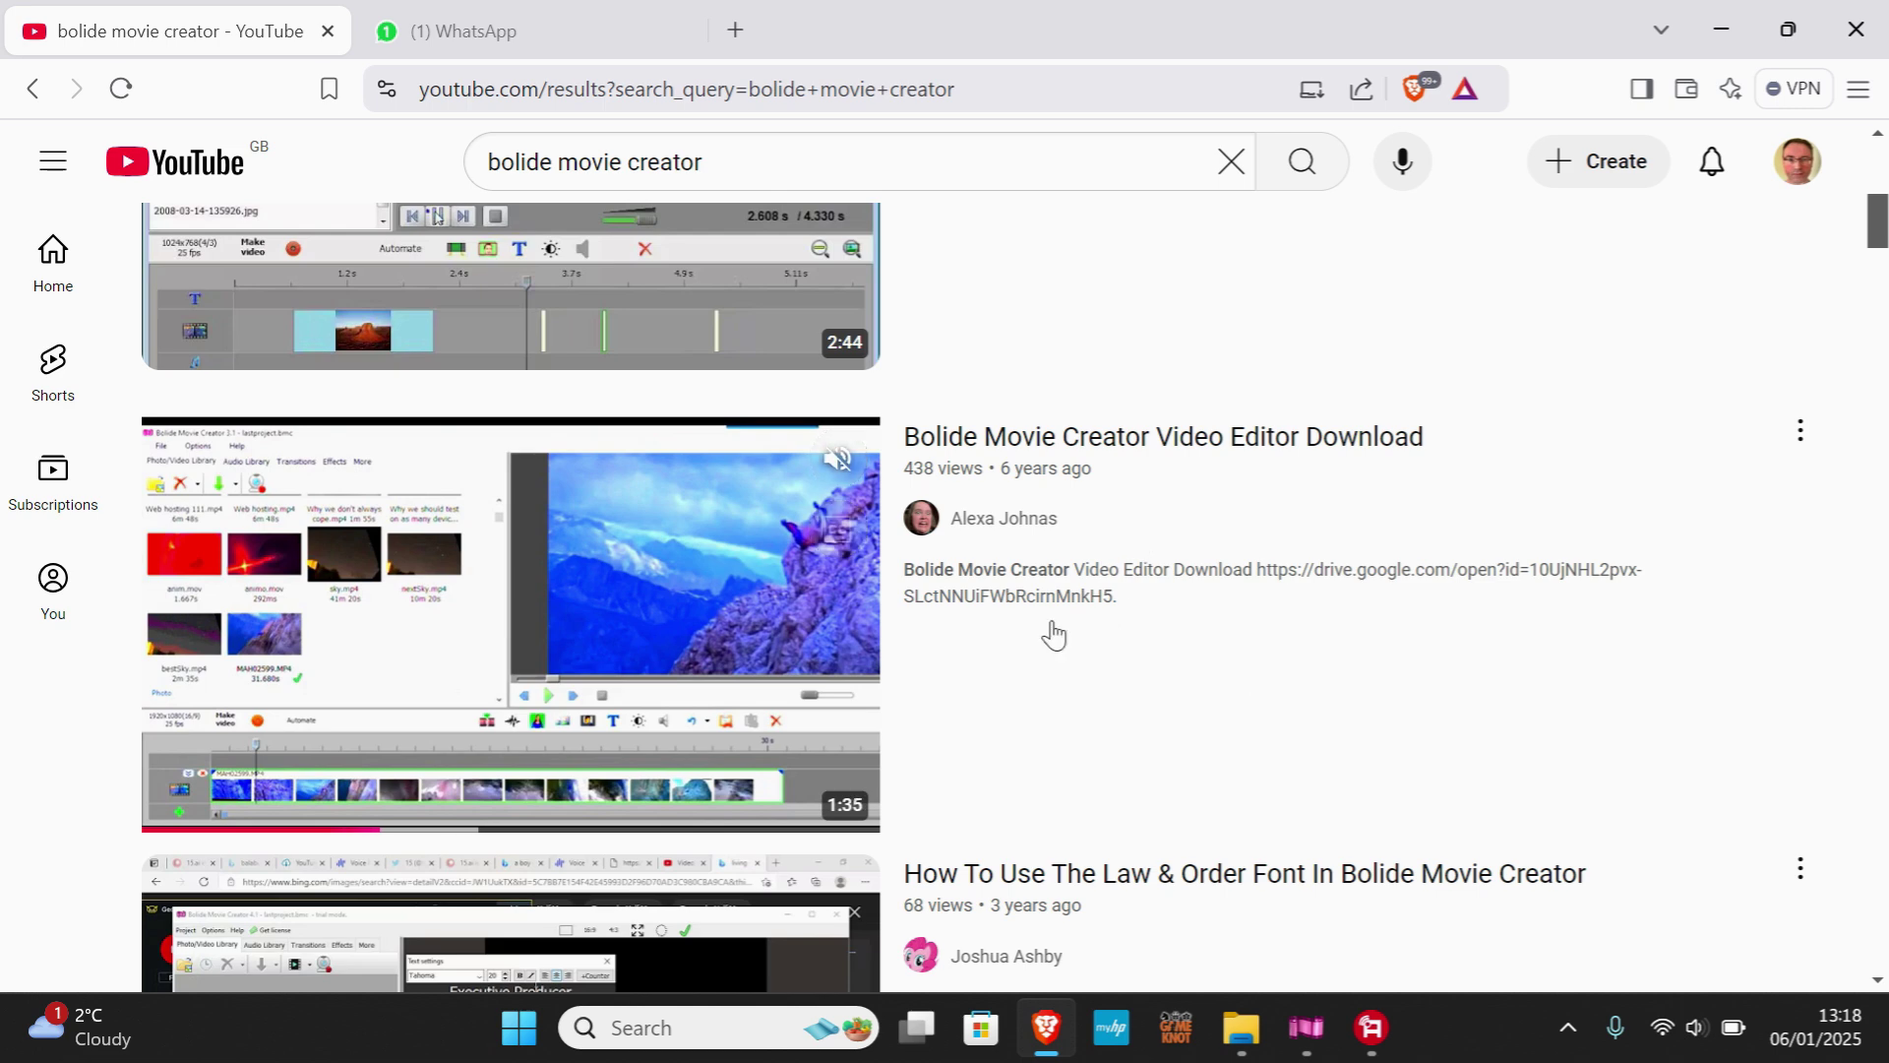
pyautogui.scroll(-1, 1060, 650)
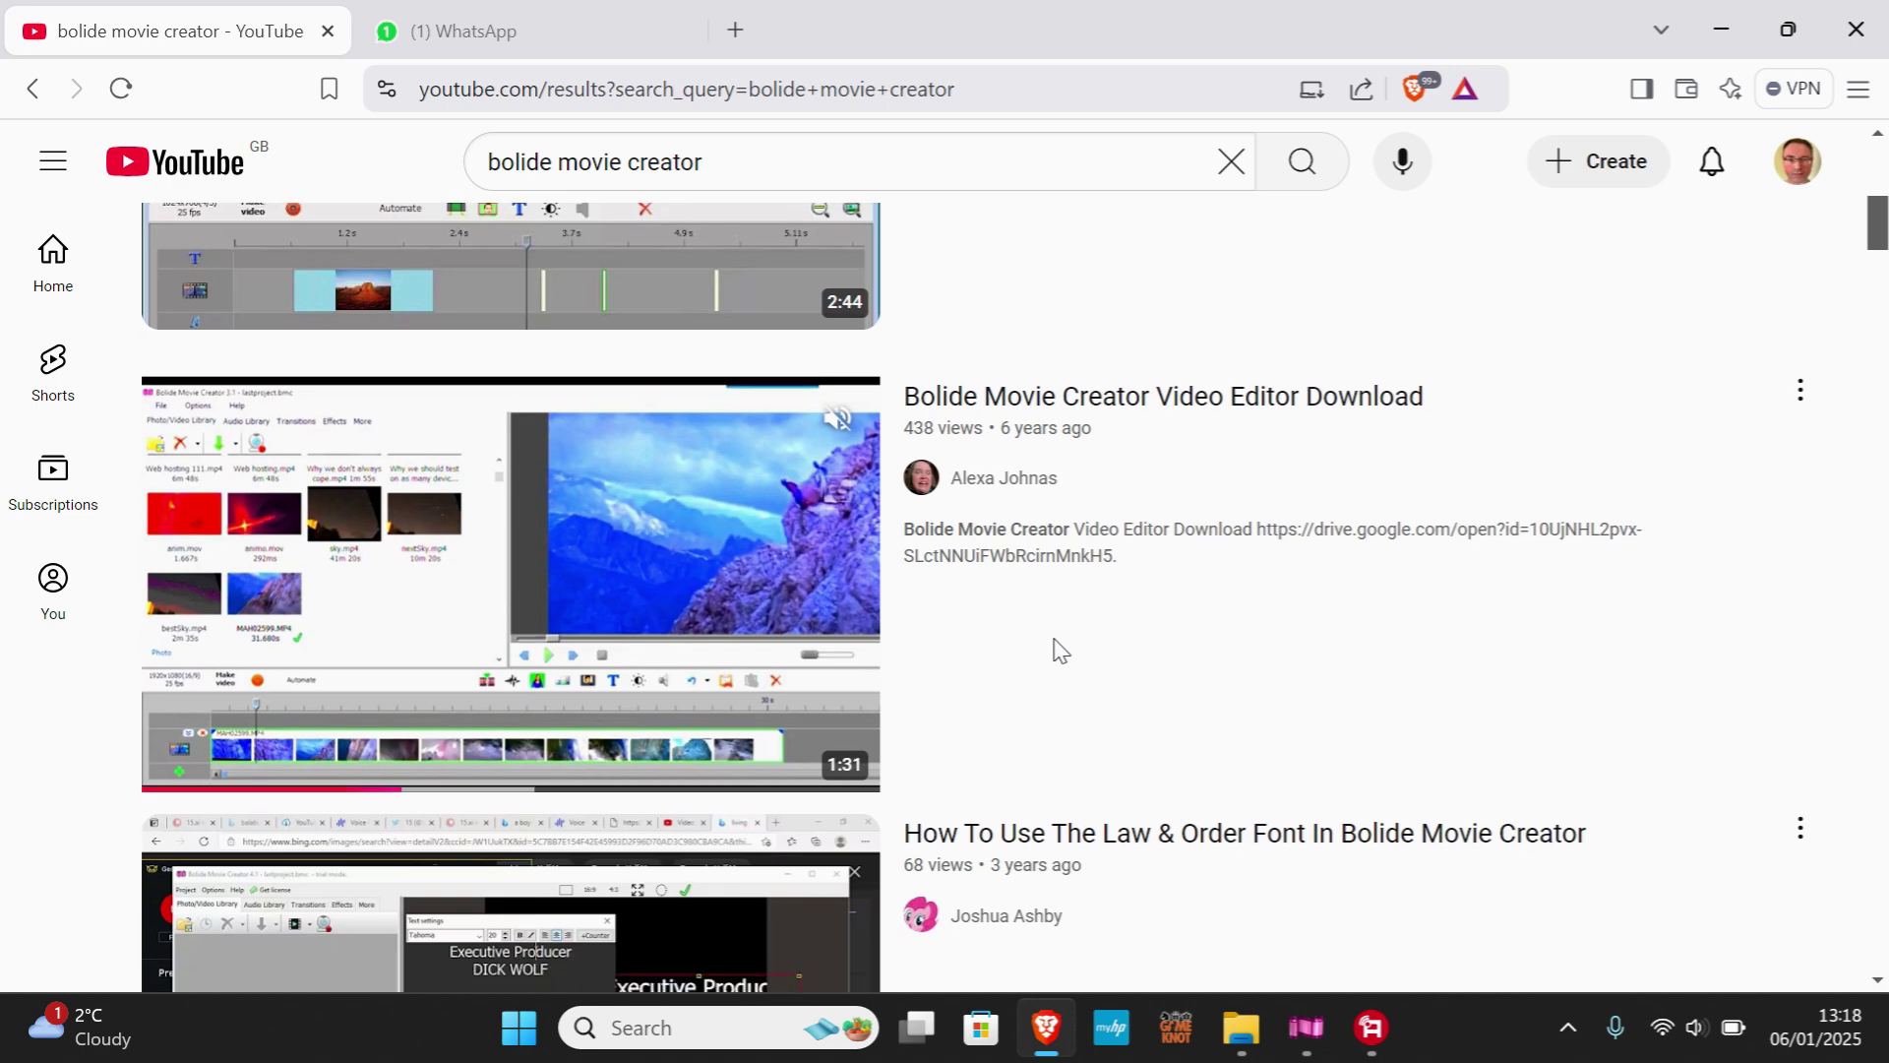
pyautogui.scroll(-1, 1060, 649)
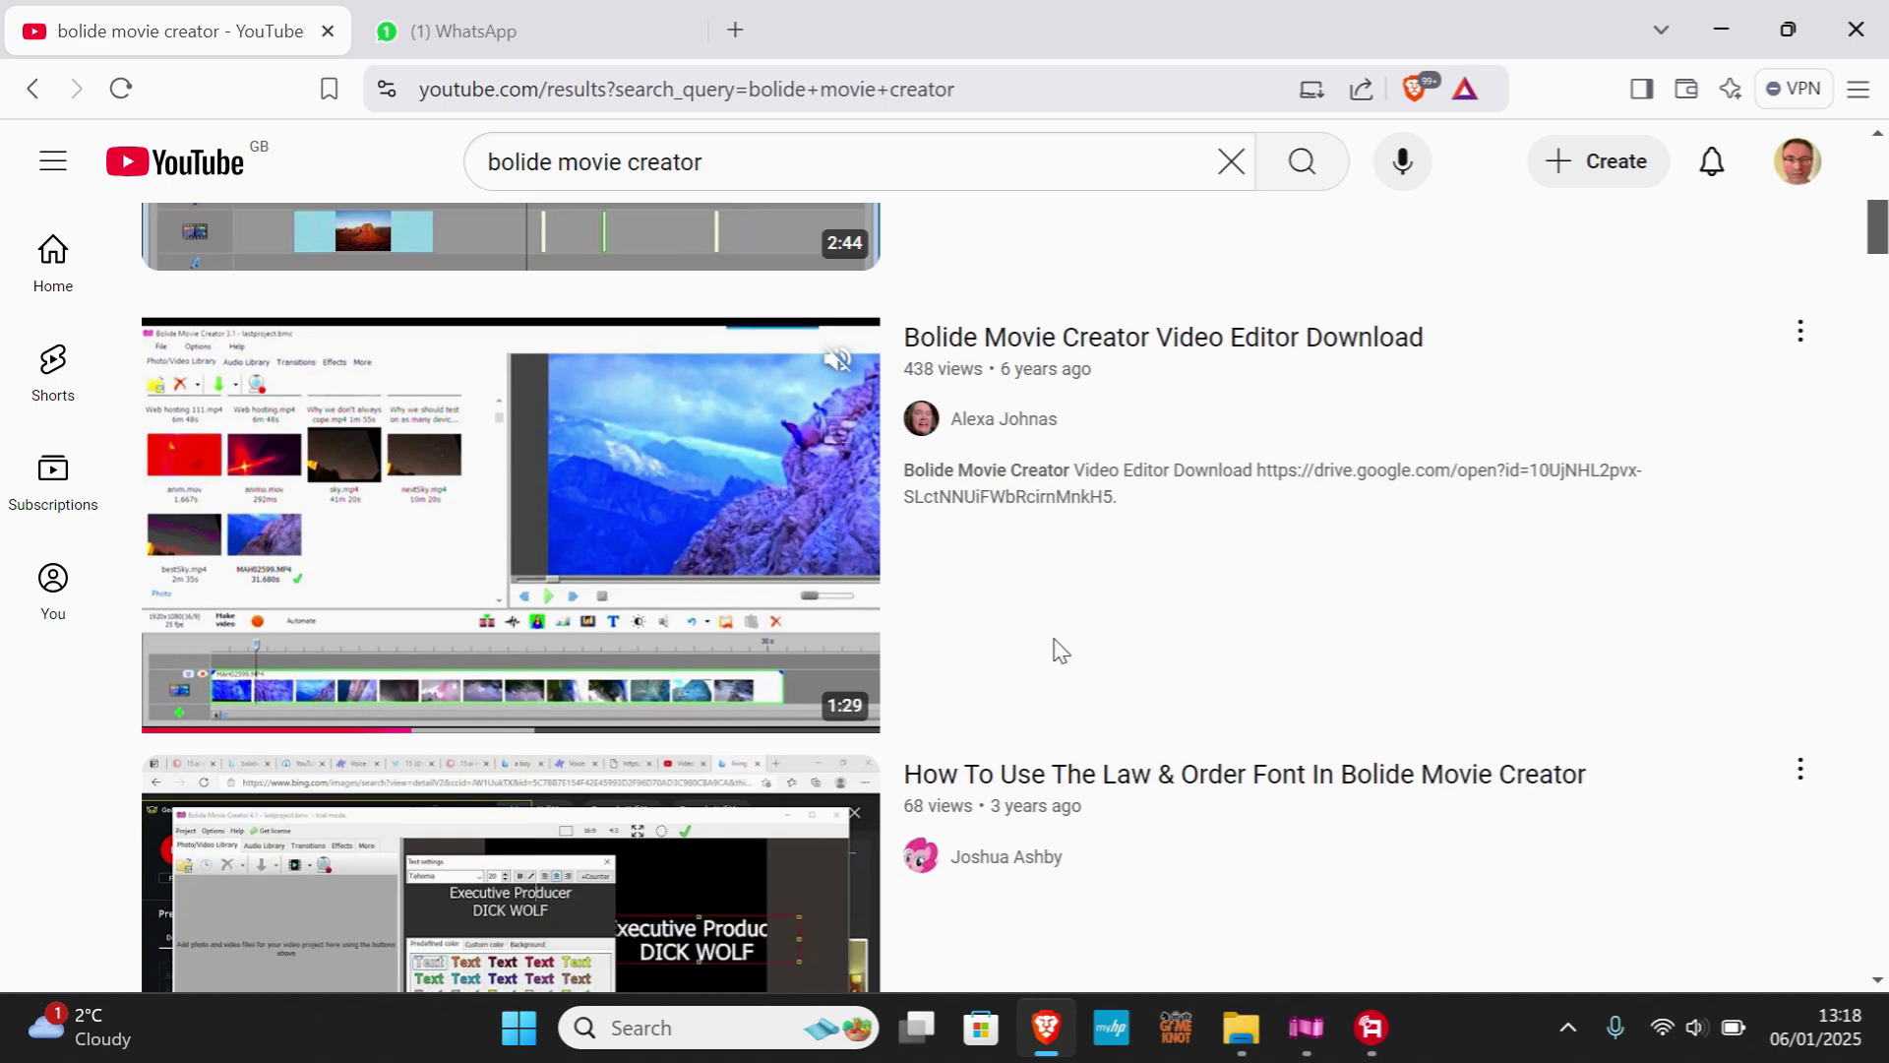
pyautogui.scroll(-10, 1060, 649)
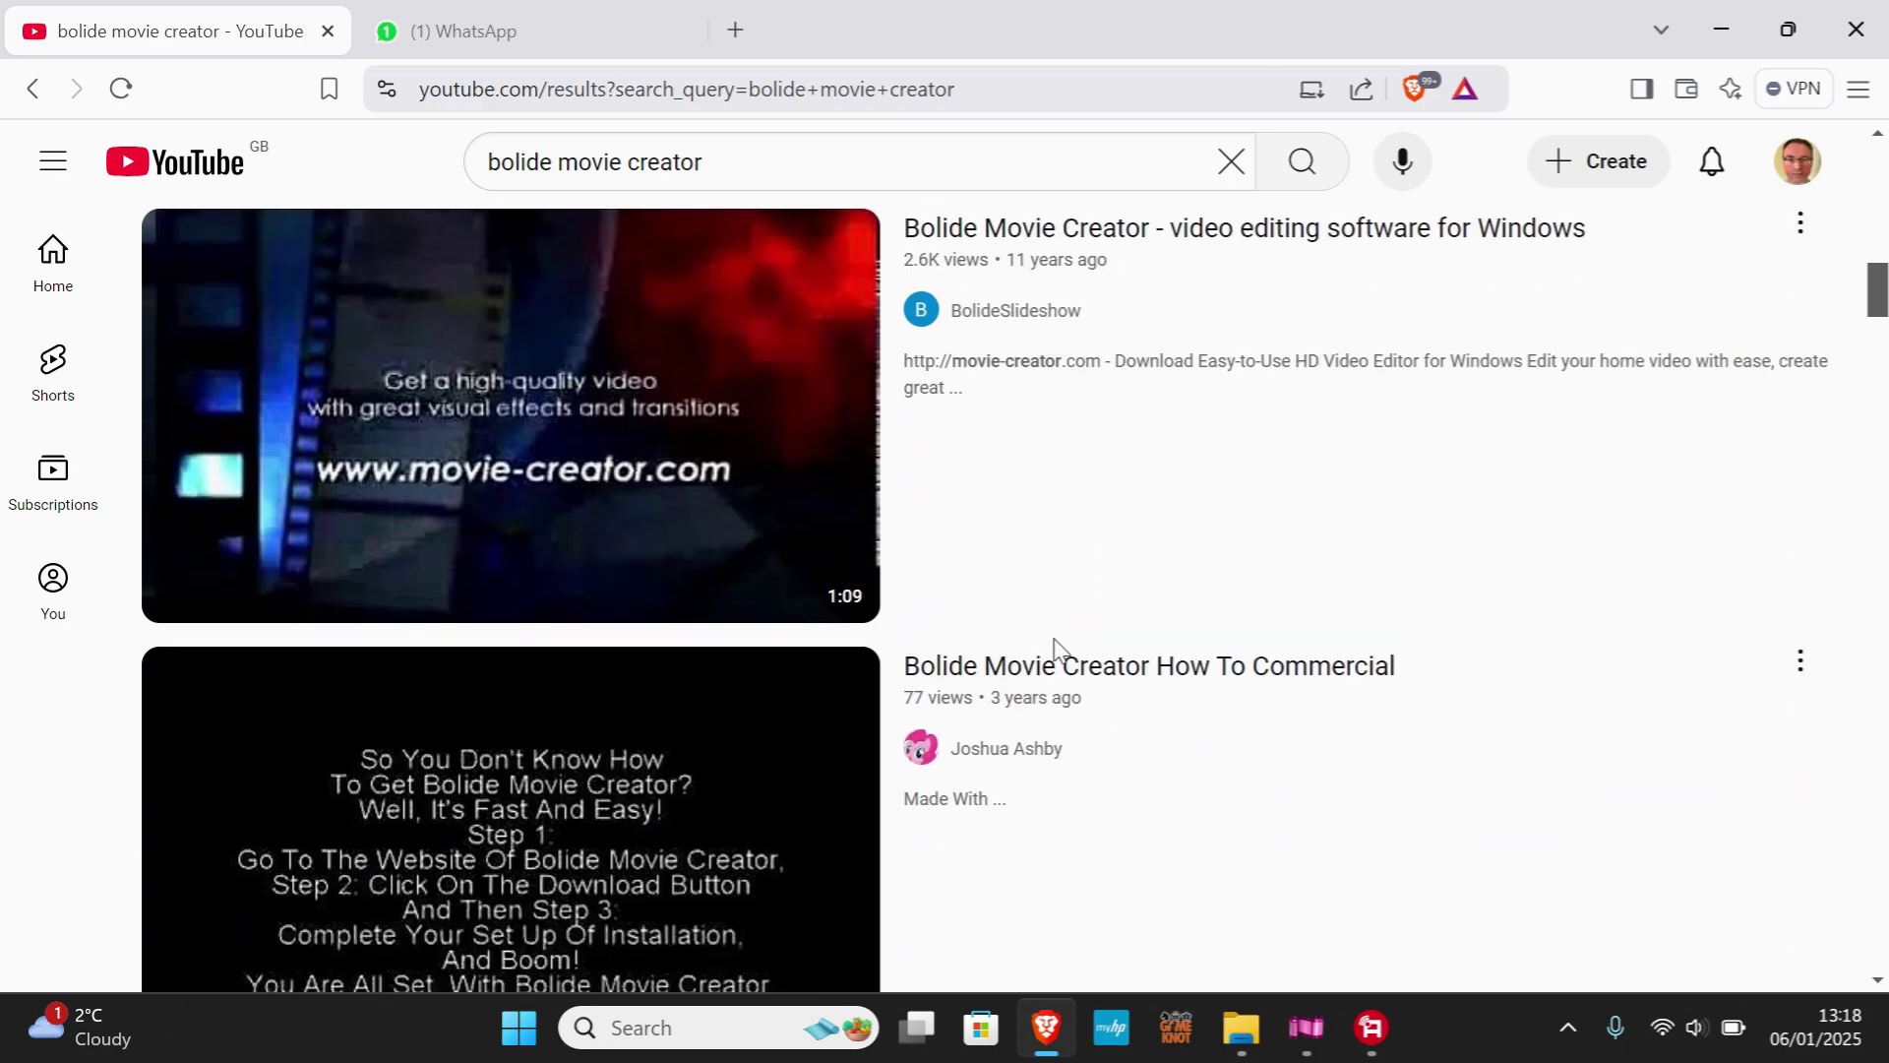
pyautogui.scroll(-5, 1056, 649)
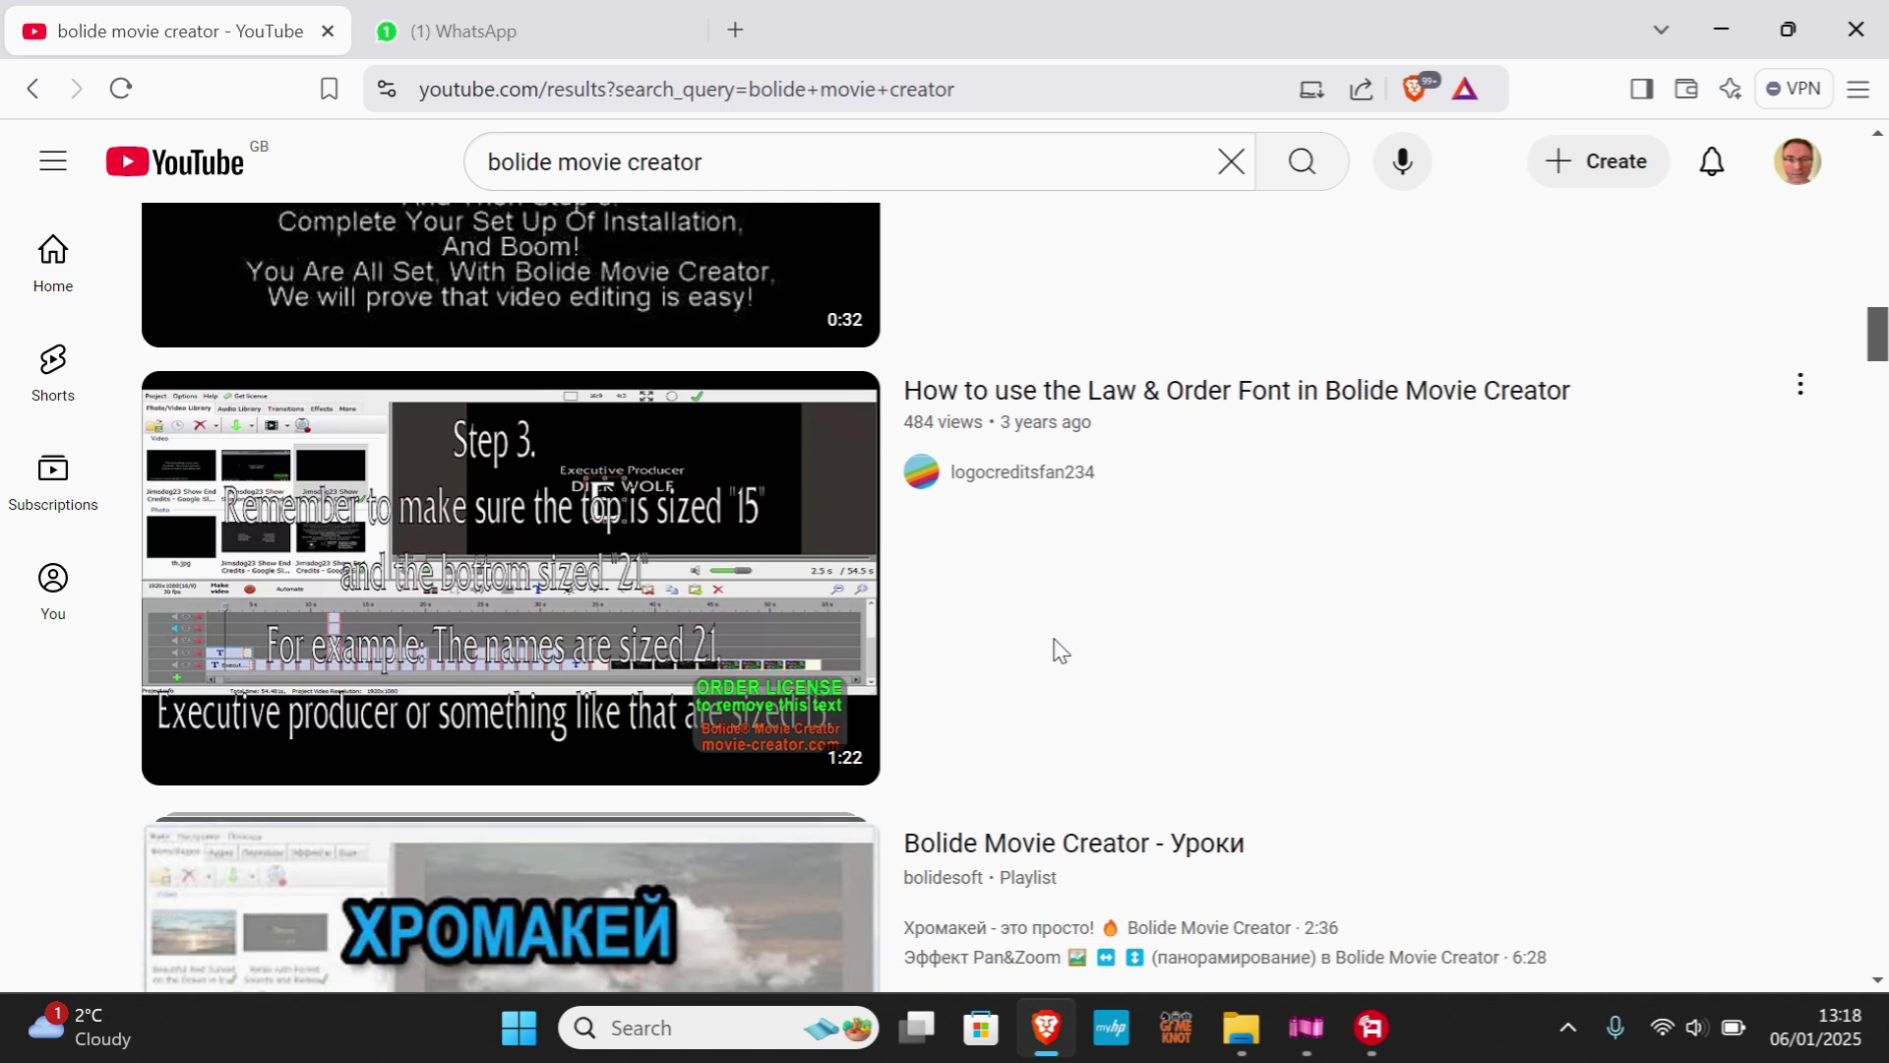
# - Minimize the browser, switch to Bolide Movie Creator, and bring the SnowLapse folder window in front of it
pyautogui.click(1721, 49)
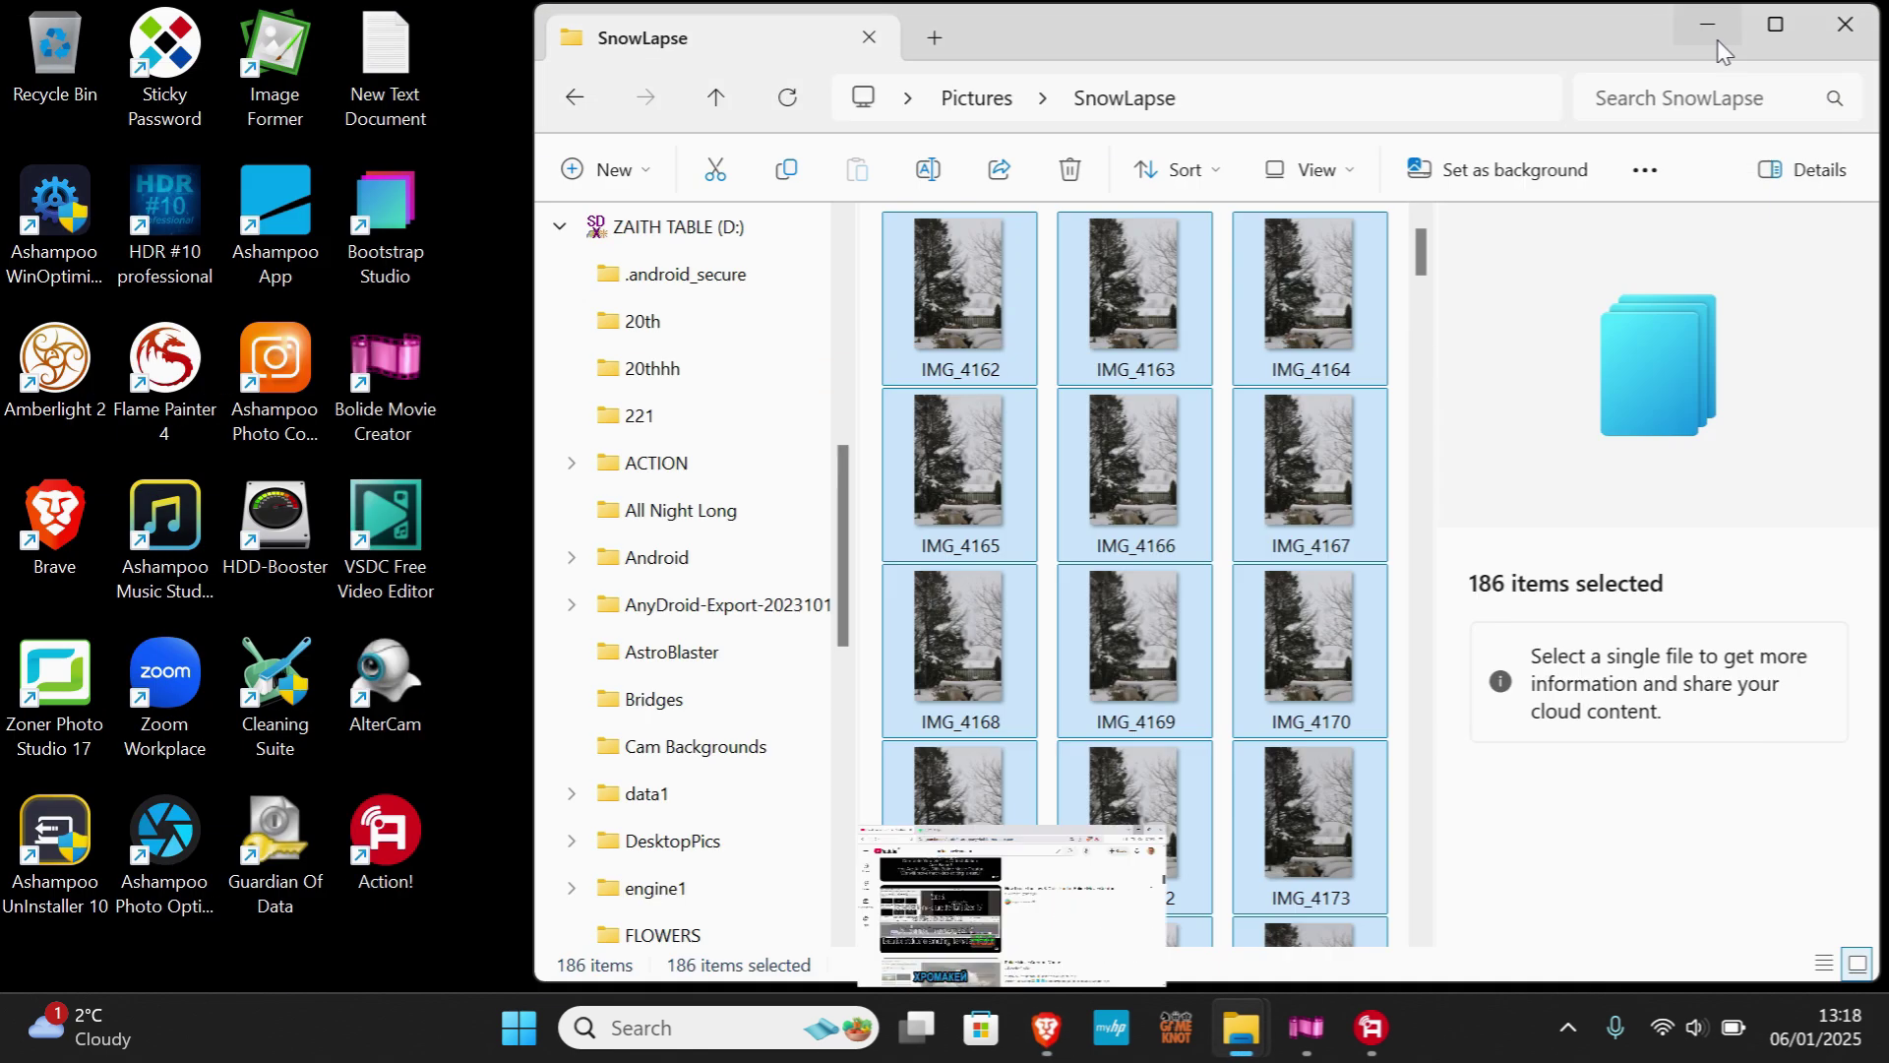
pyautogui.click(1306, 1027)
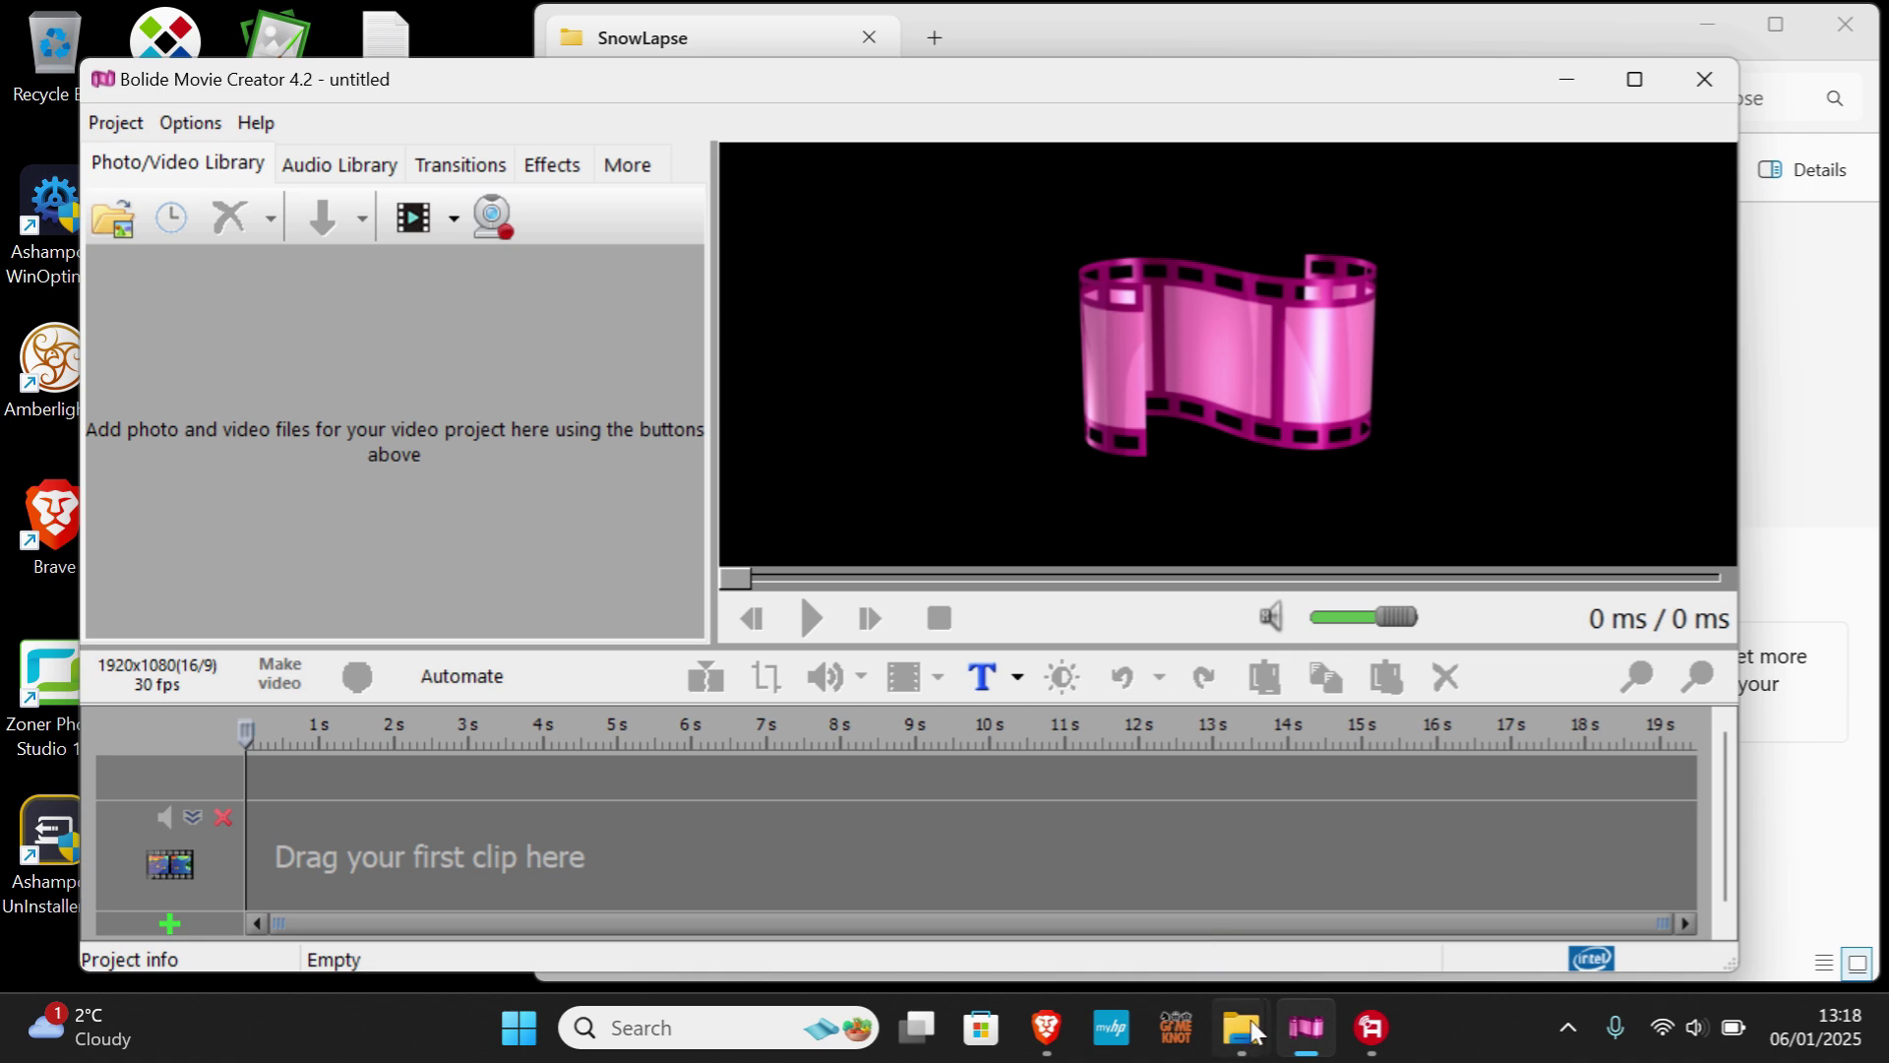
pyautogui.moveTo(1242, 1028)
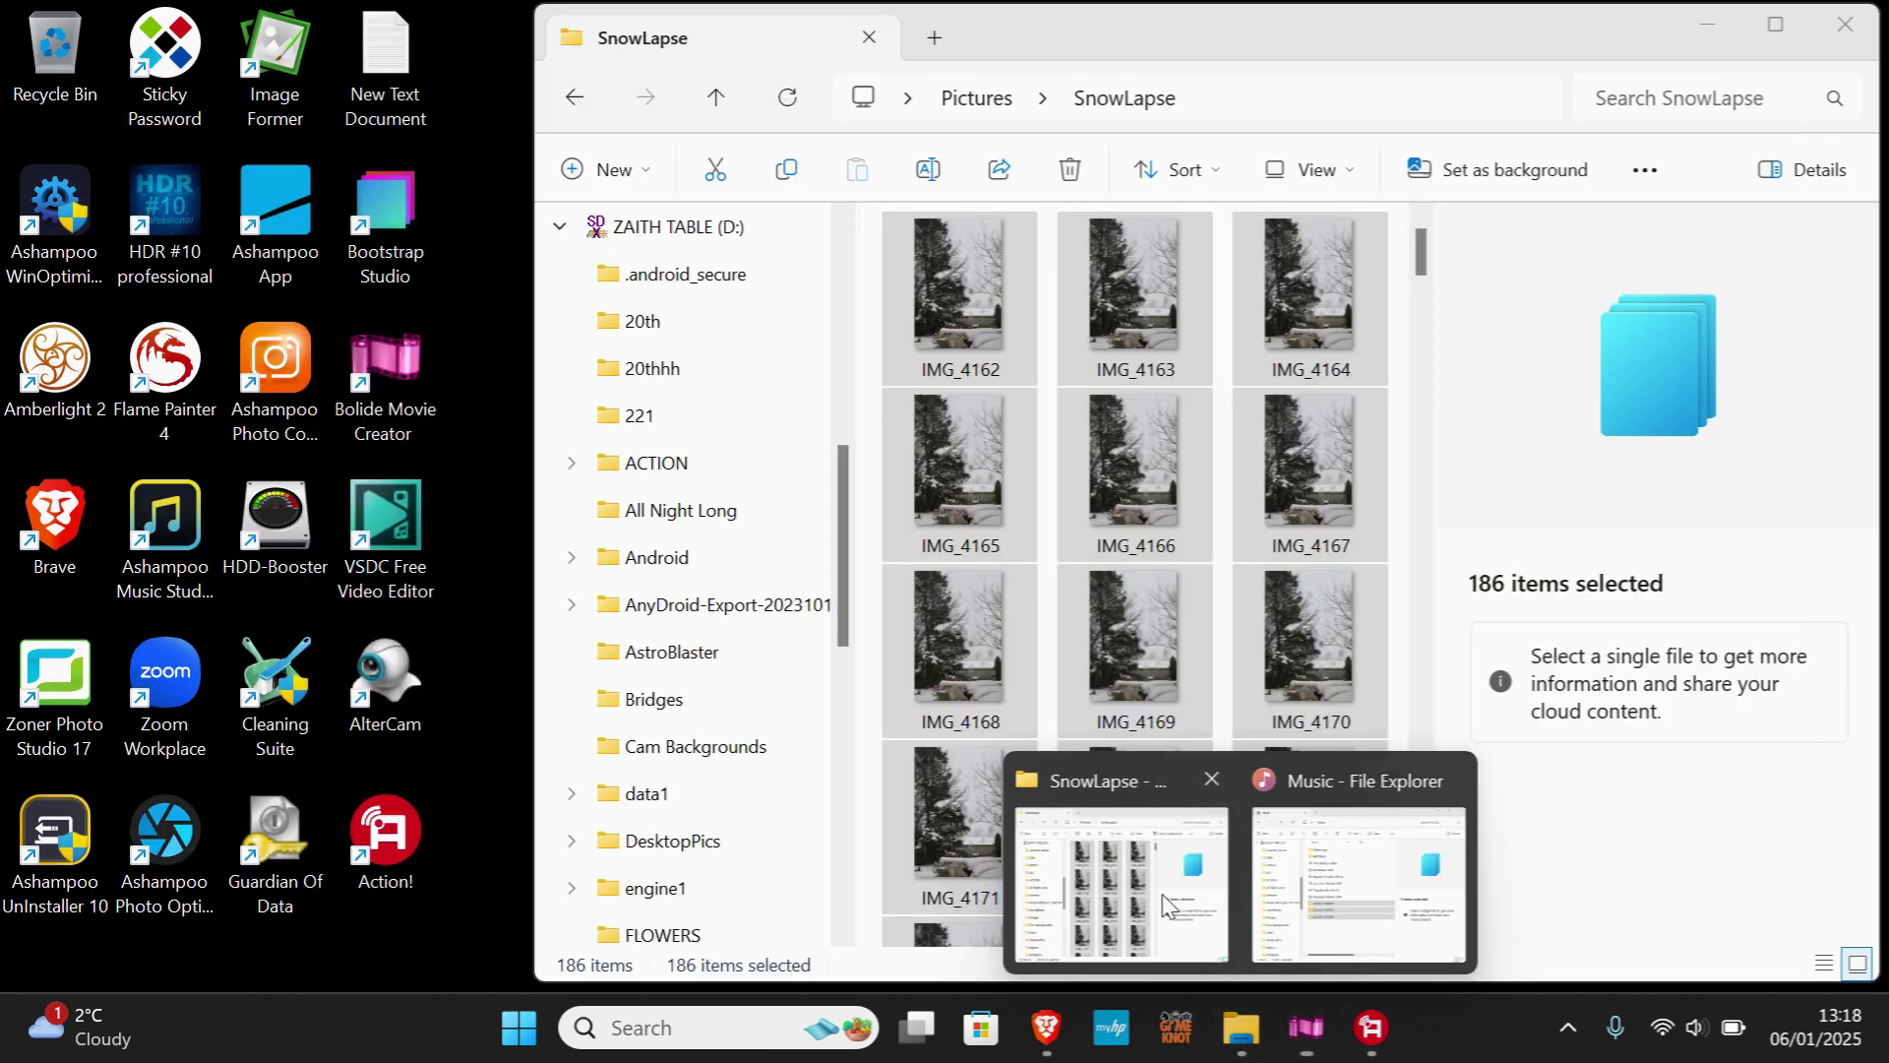
pyautogui.click(1163, 900)
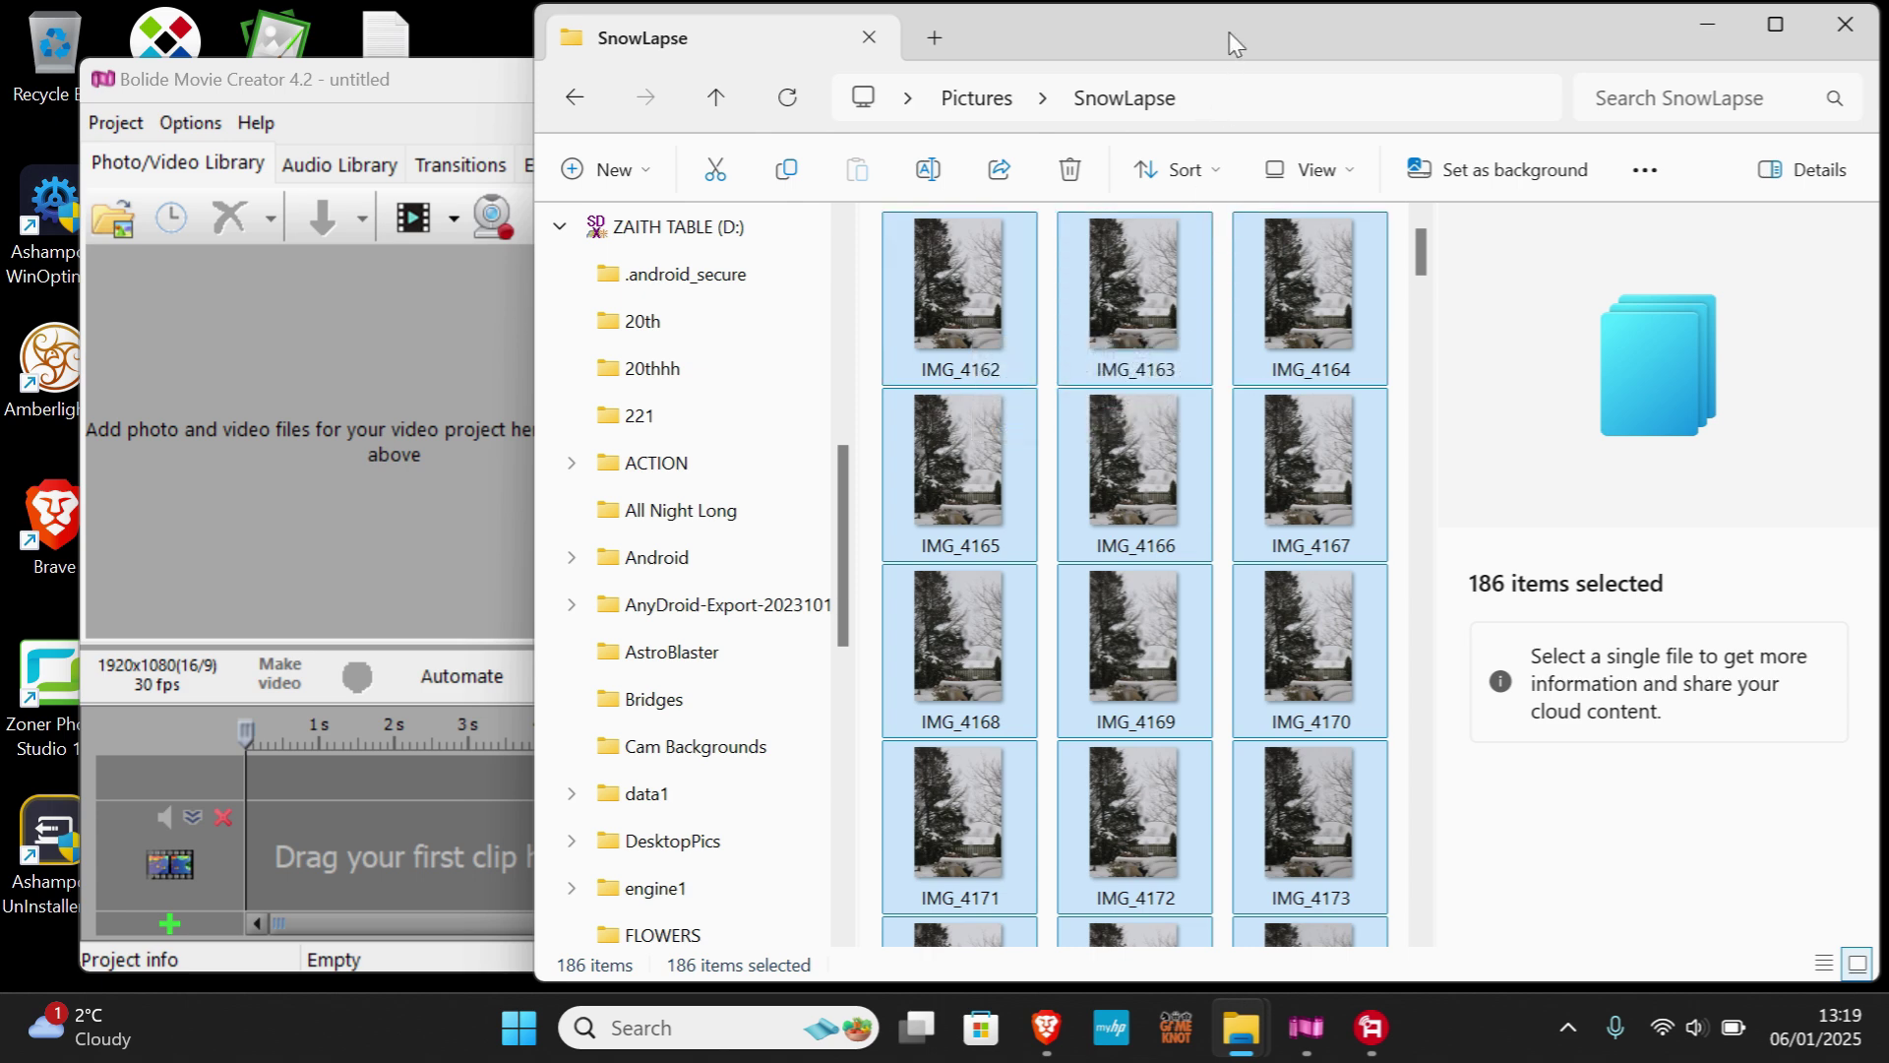
# - Add all the selected SnowLapse photos to Bolide Movie Creator's photo library, then minimize the folder window
pyautogui.moveTo(1230, 32); pyautogui.dragTo(1344, 471)
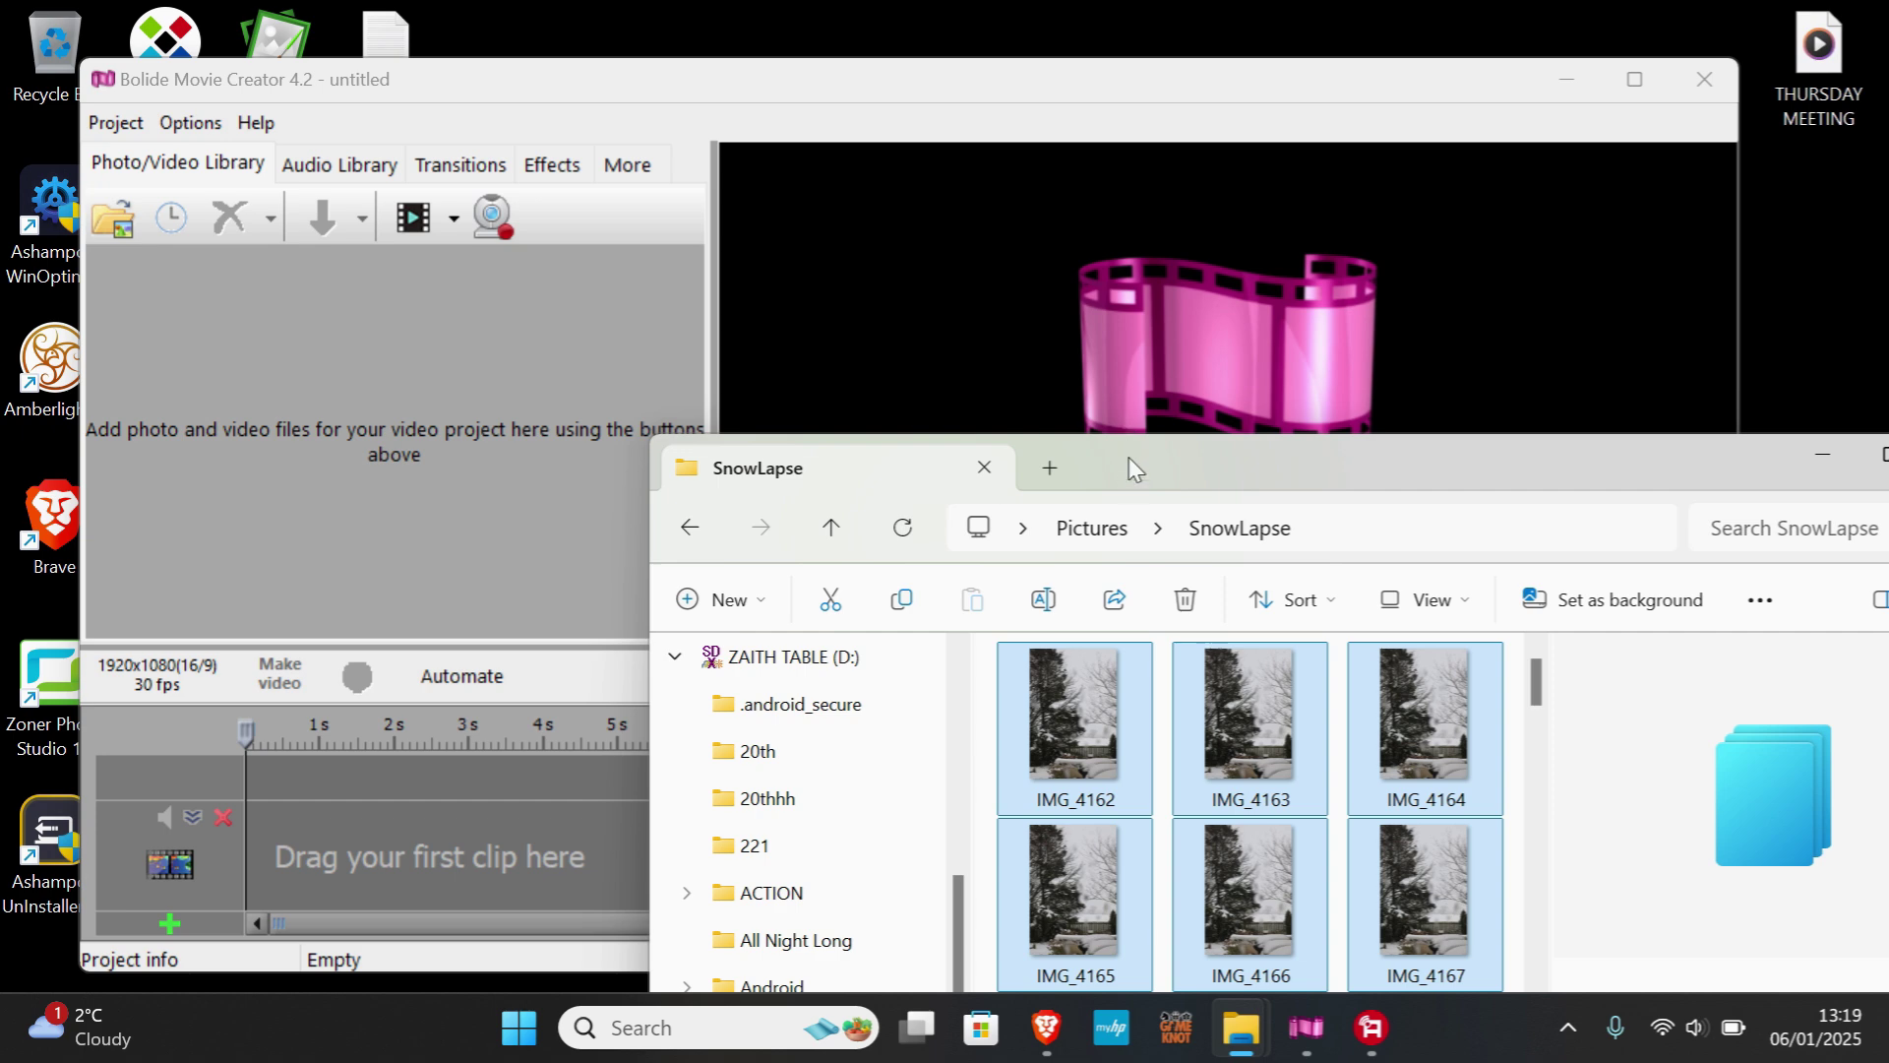
pyautogui.moveTo(1129, 457); pyautogui.dragTo(1059, 150)
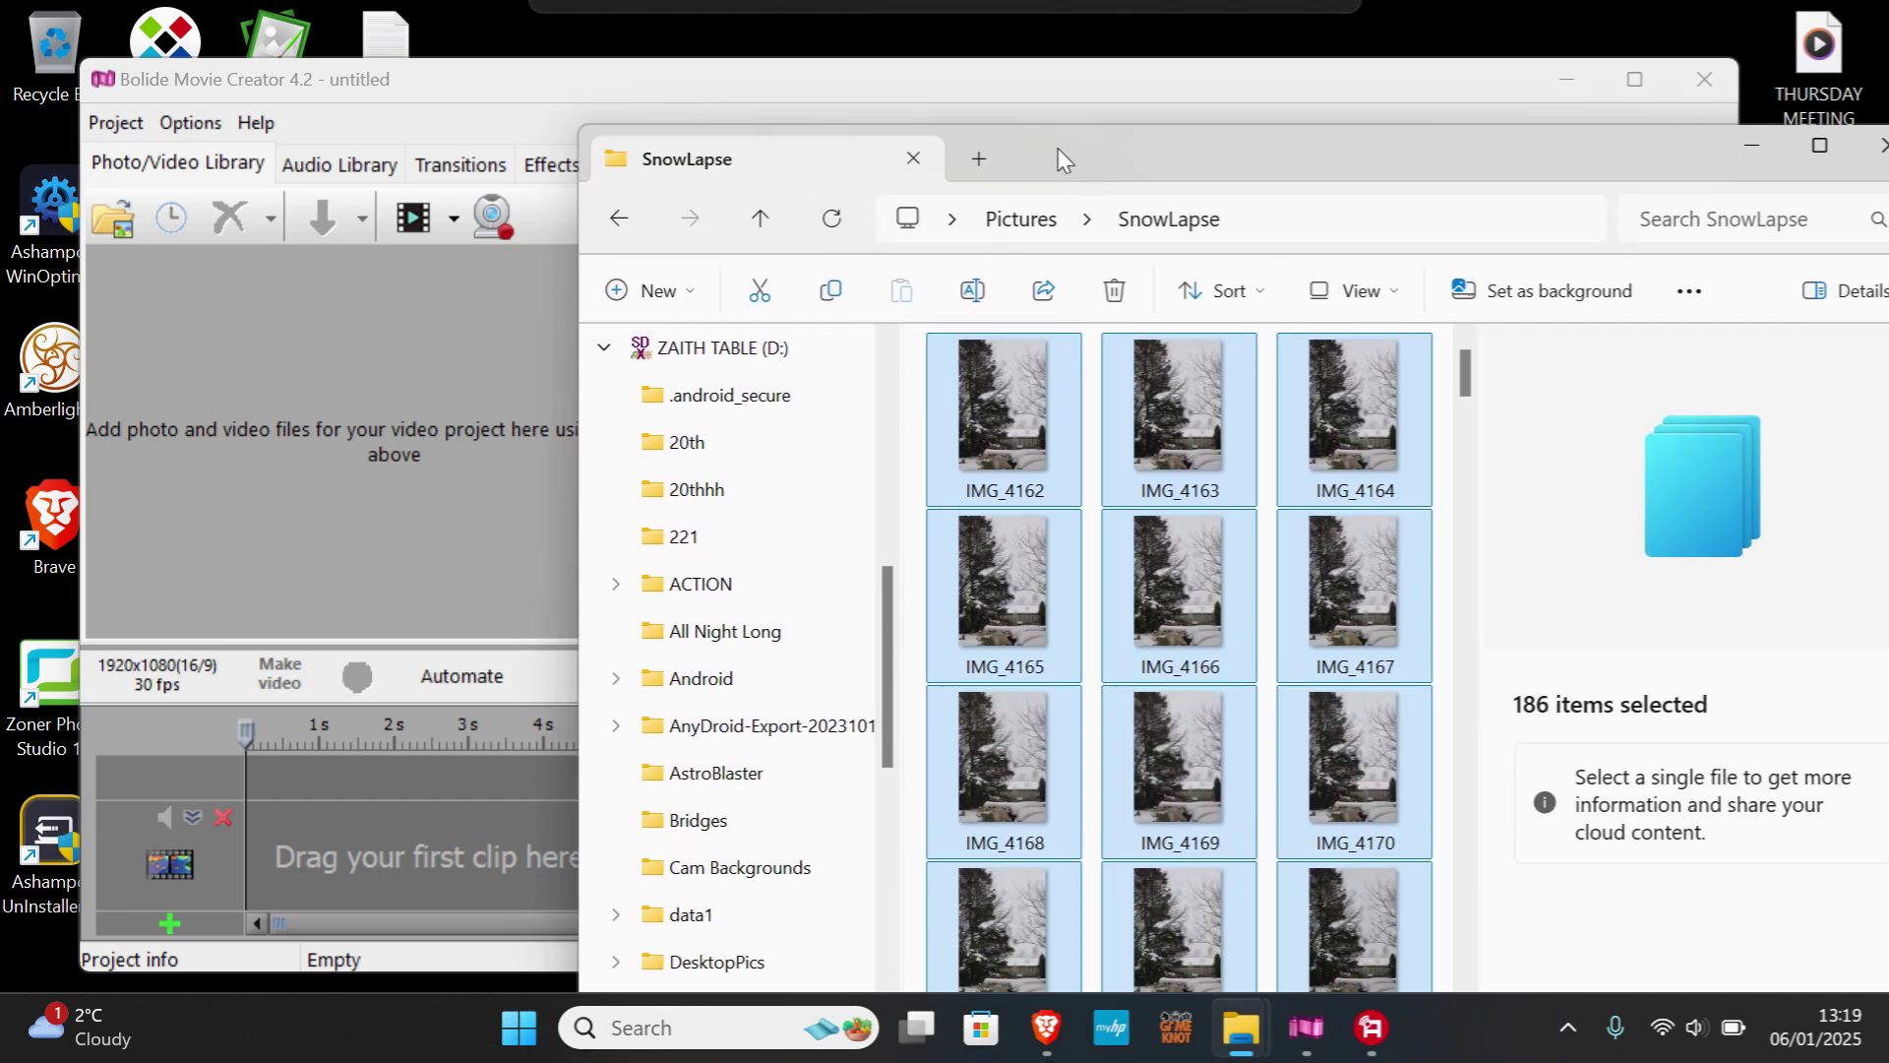
pyautogui.moveTo(1001, 413); pyautogui.dragTo(115, 368)
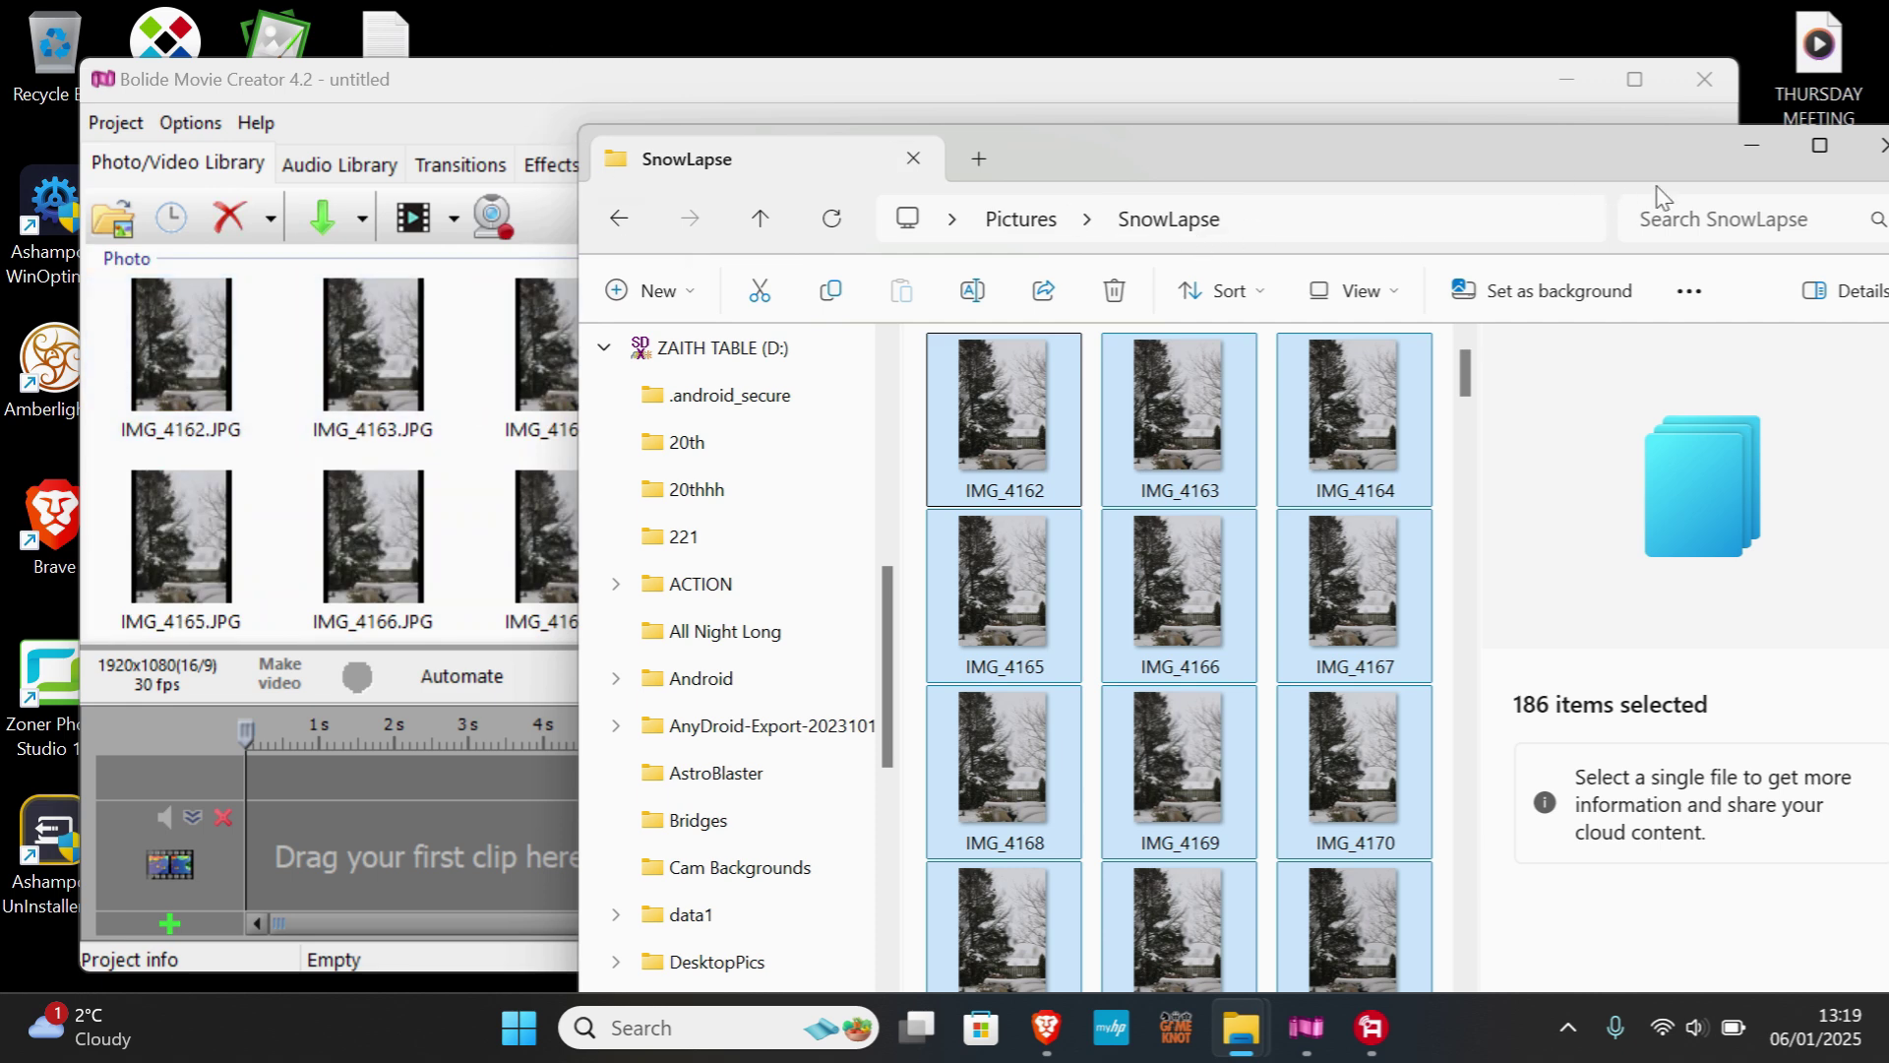
pyautogui.click(1751, 144)
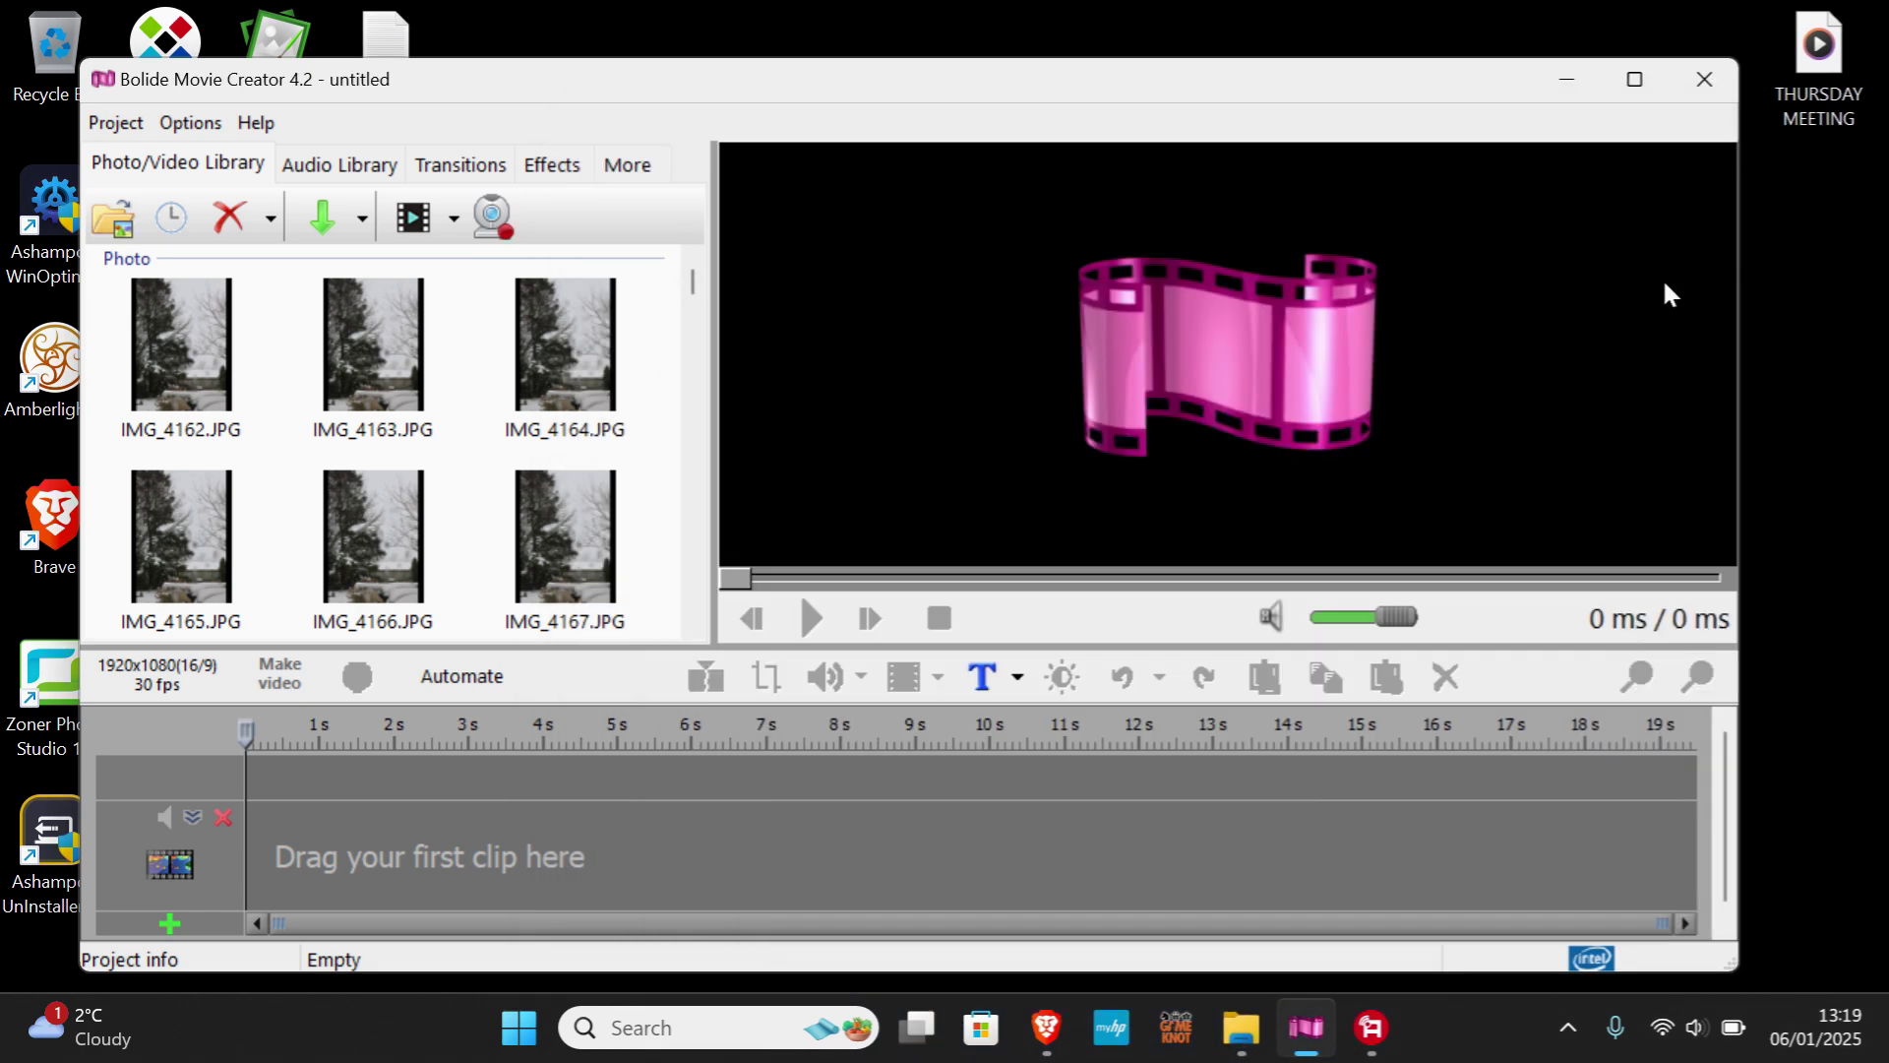
# - Set the default duration of still images to 0.5 seconds
pyautogui.moveTo(1455, 85); pyautogui.dragTo(1463, 46)
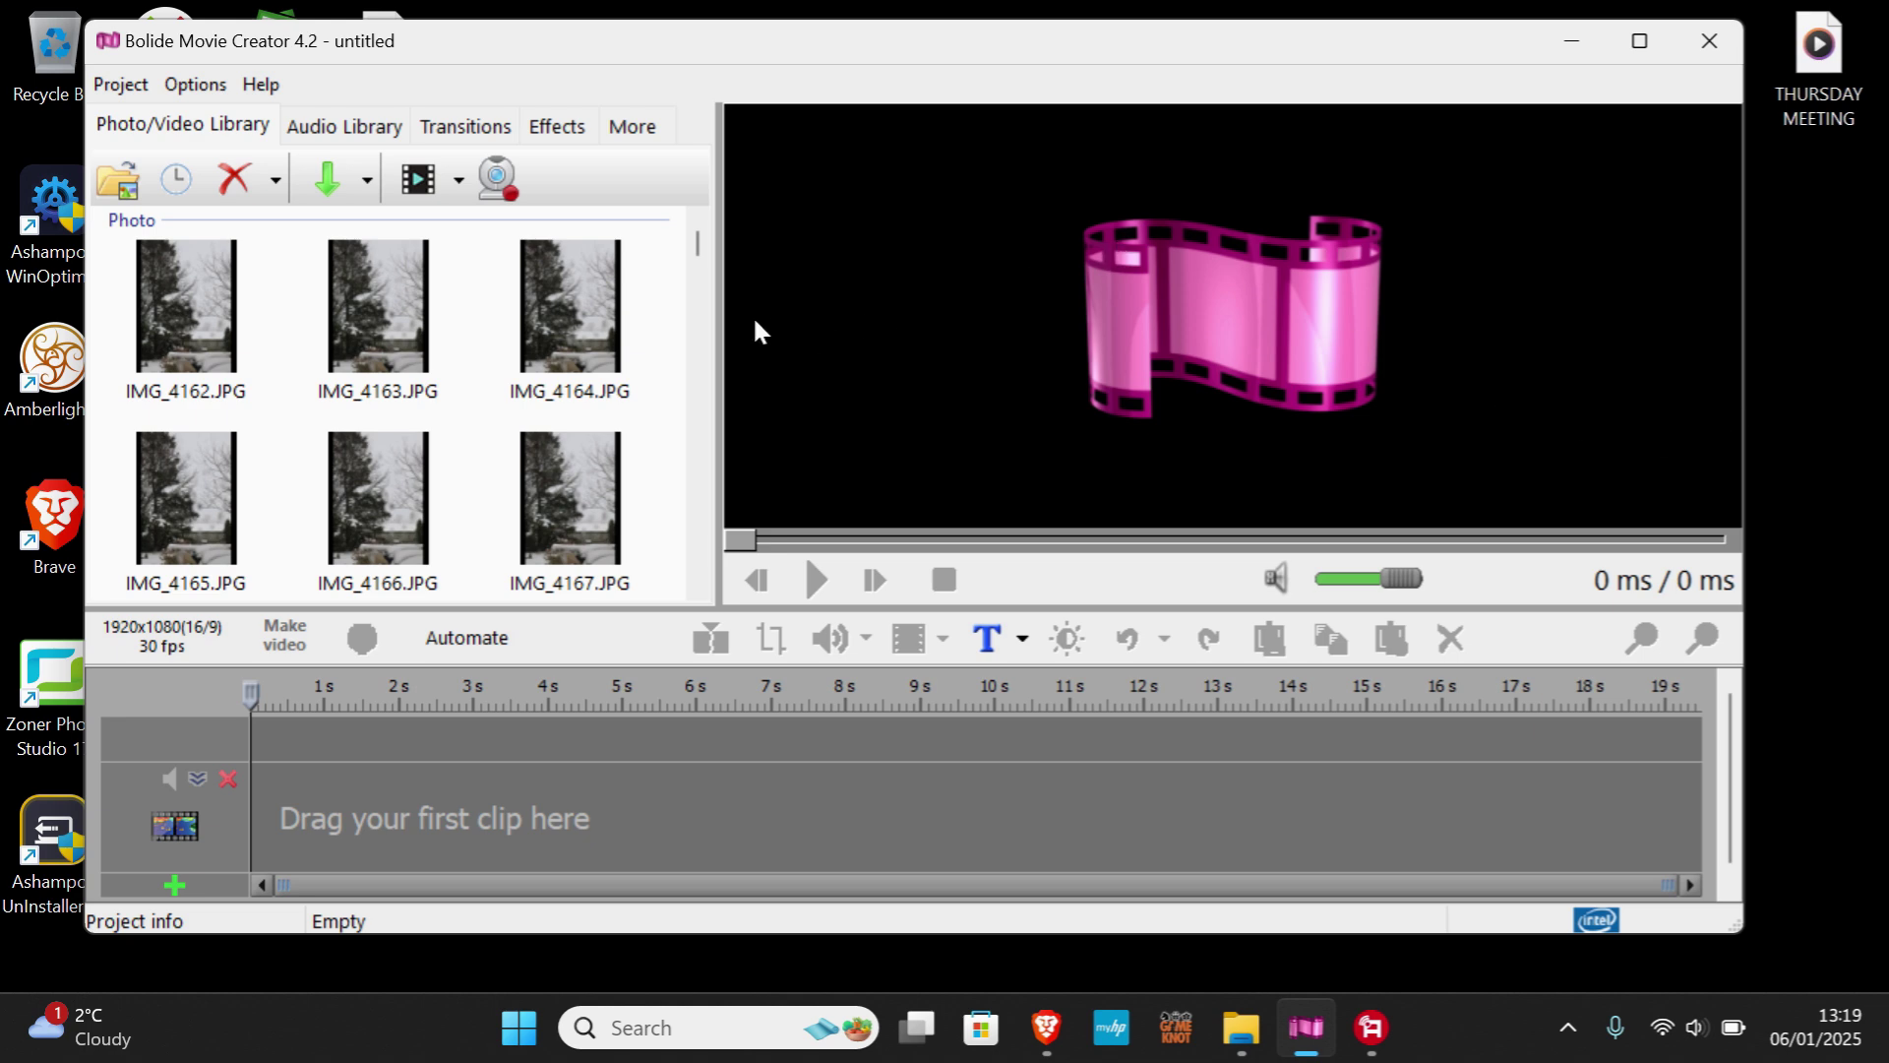
pyautogui.click(654, 276)
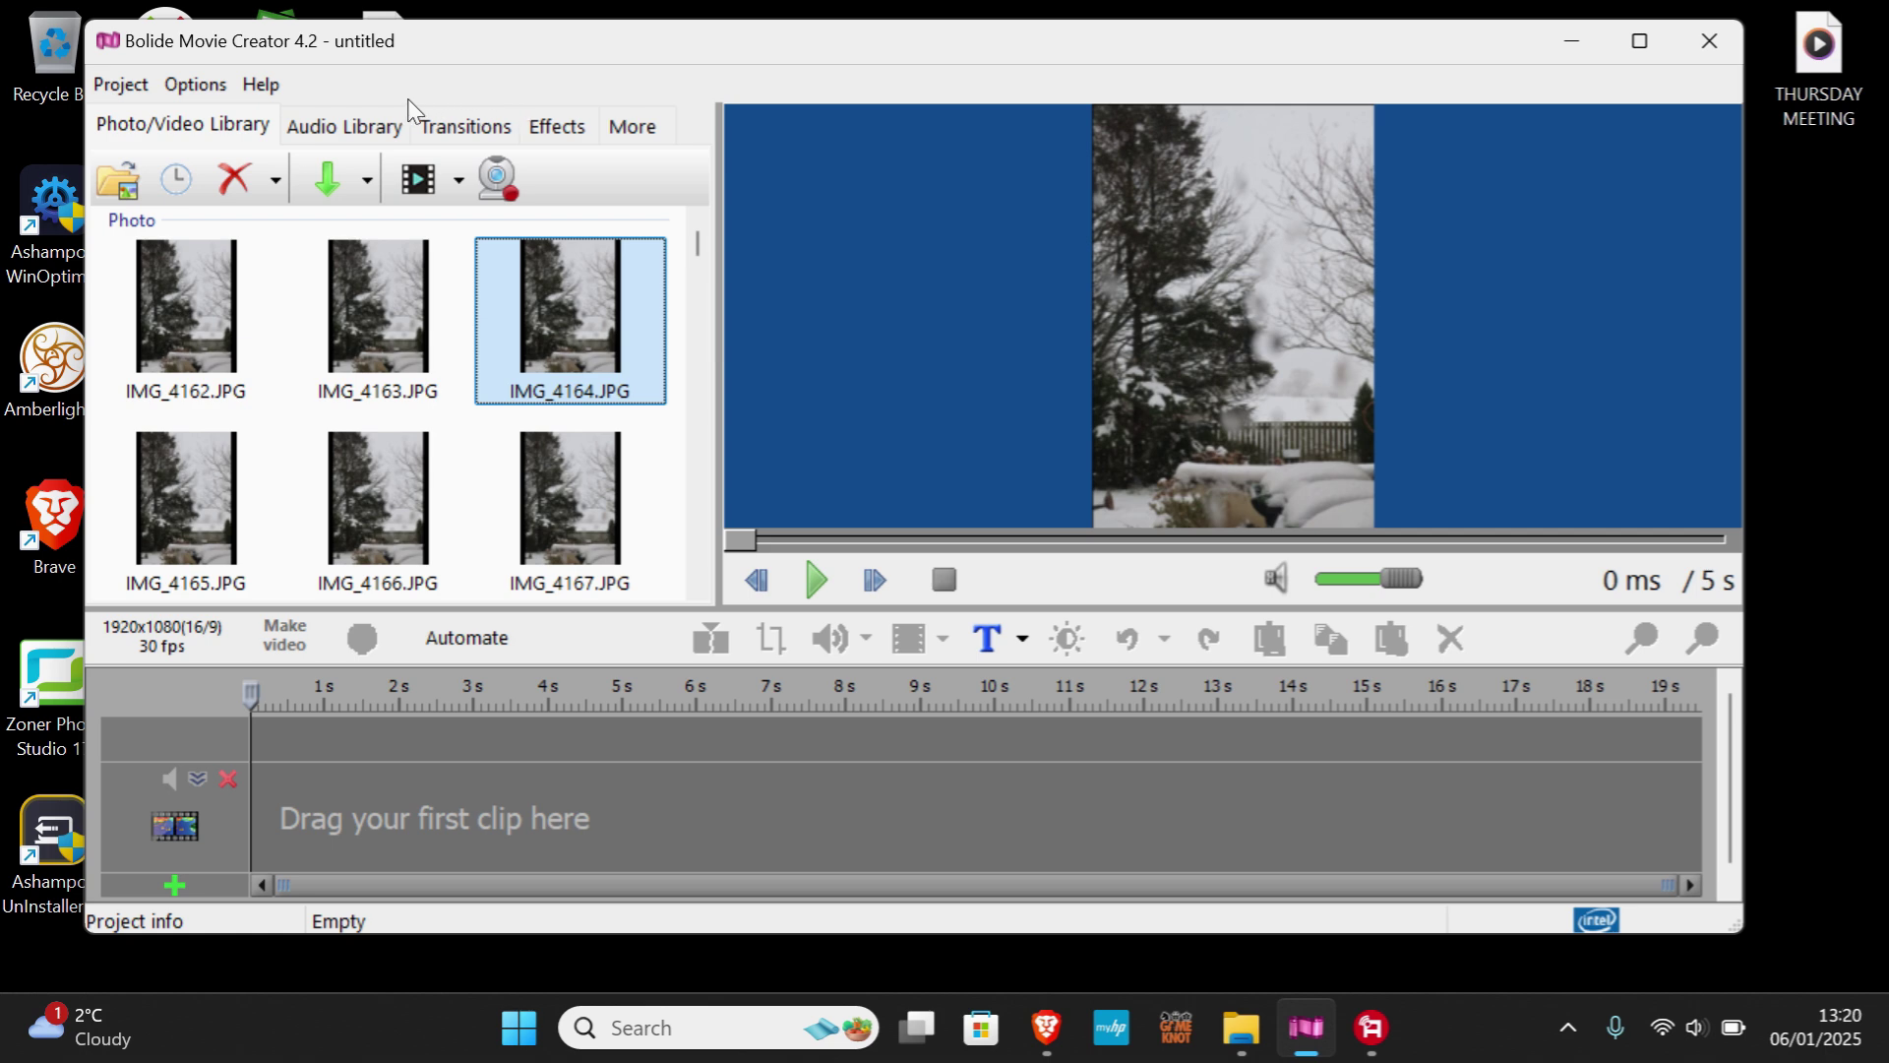
pyautogui.click(197, 88)
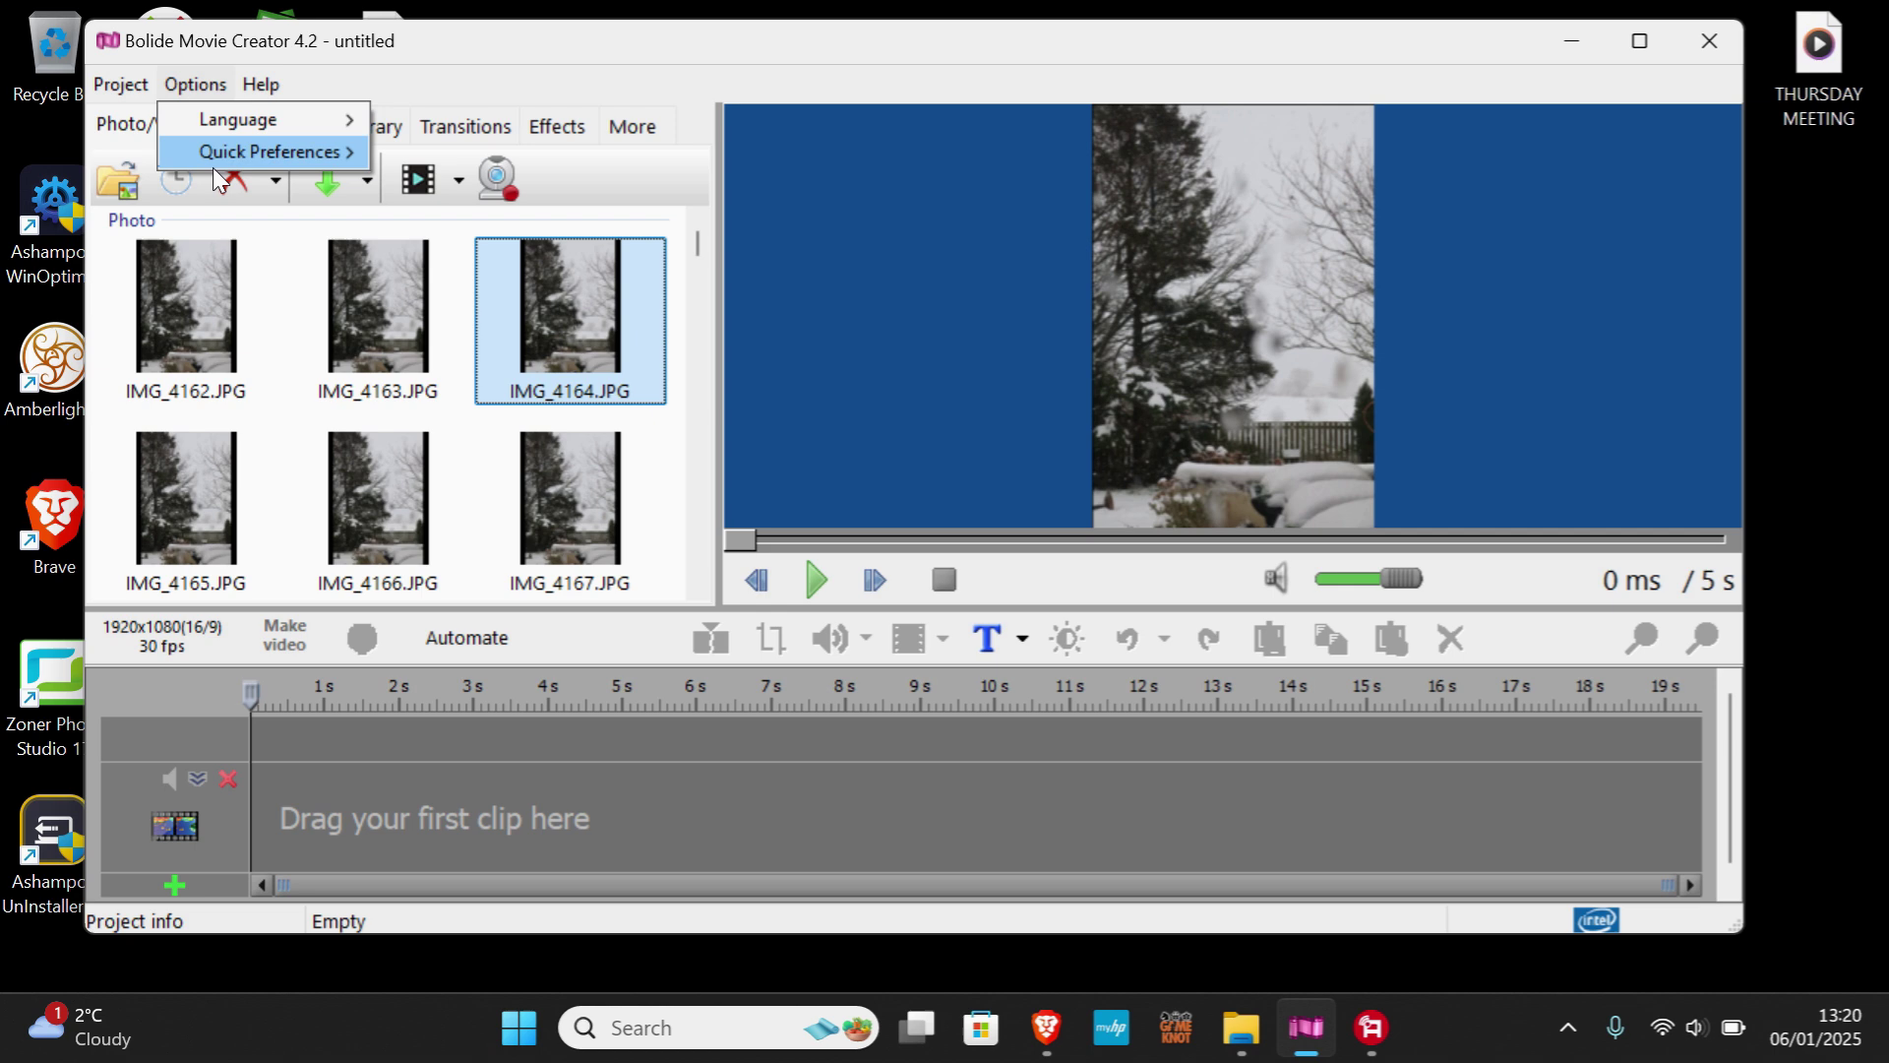
pyautogui.moveTo(220, 155)
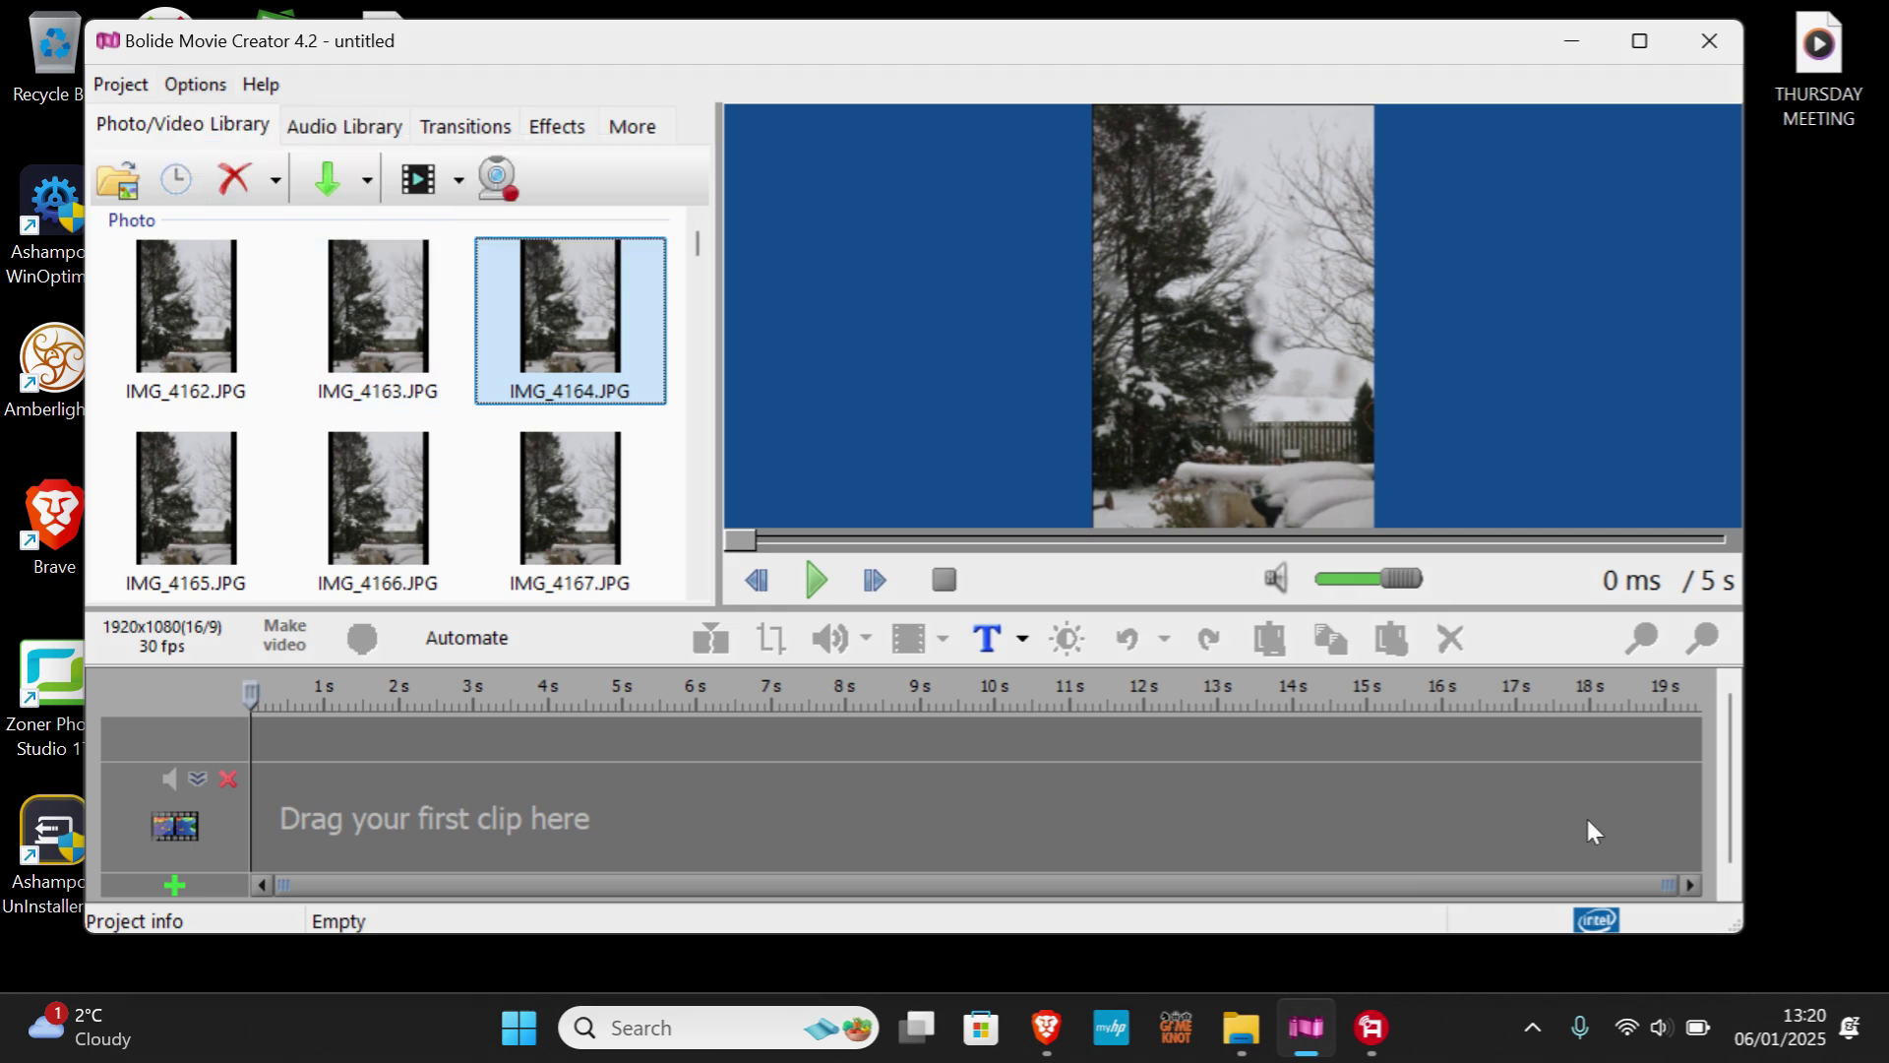
pyautogui.click(182, 94)
pyautogui.moveTo(205, 151)
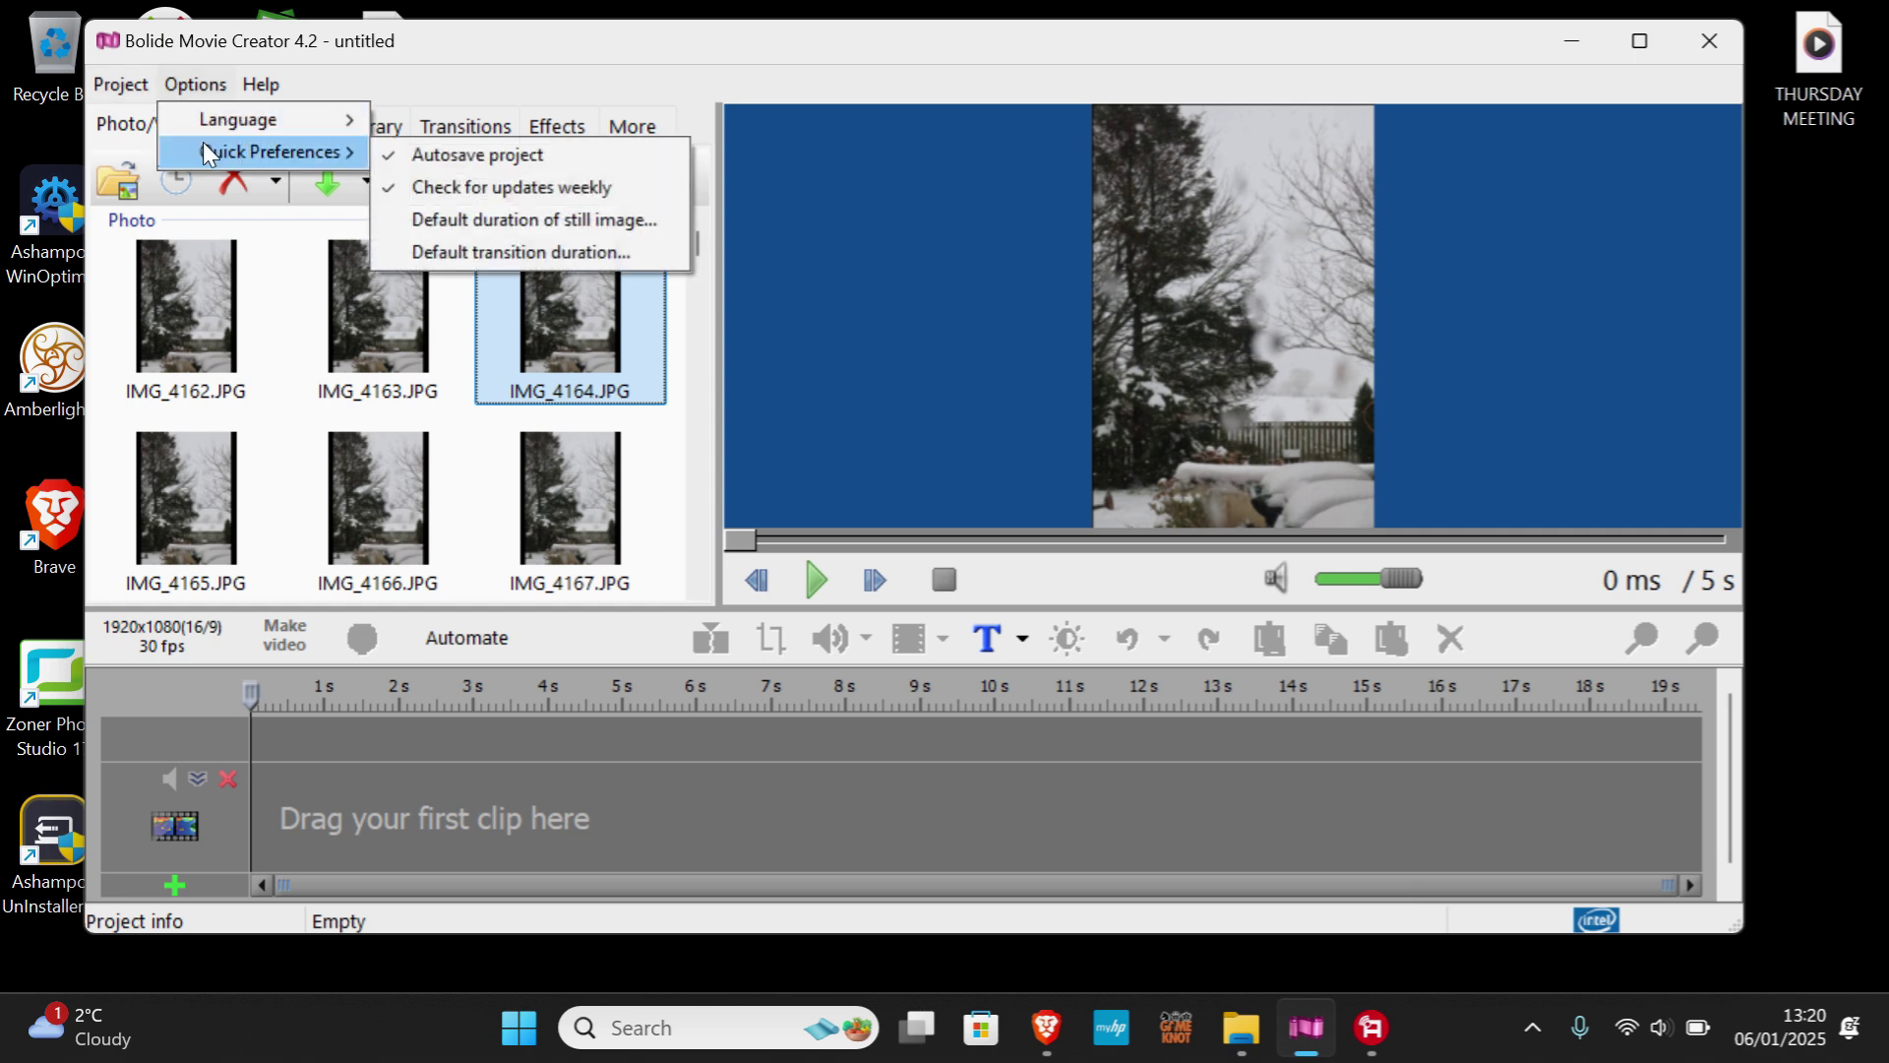
pyautogui.click(536, 219)
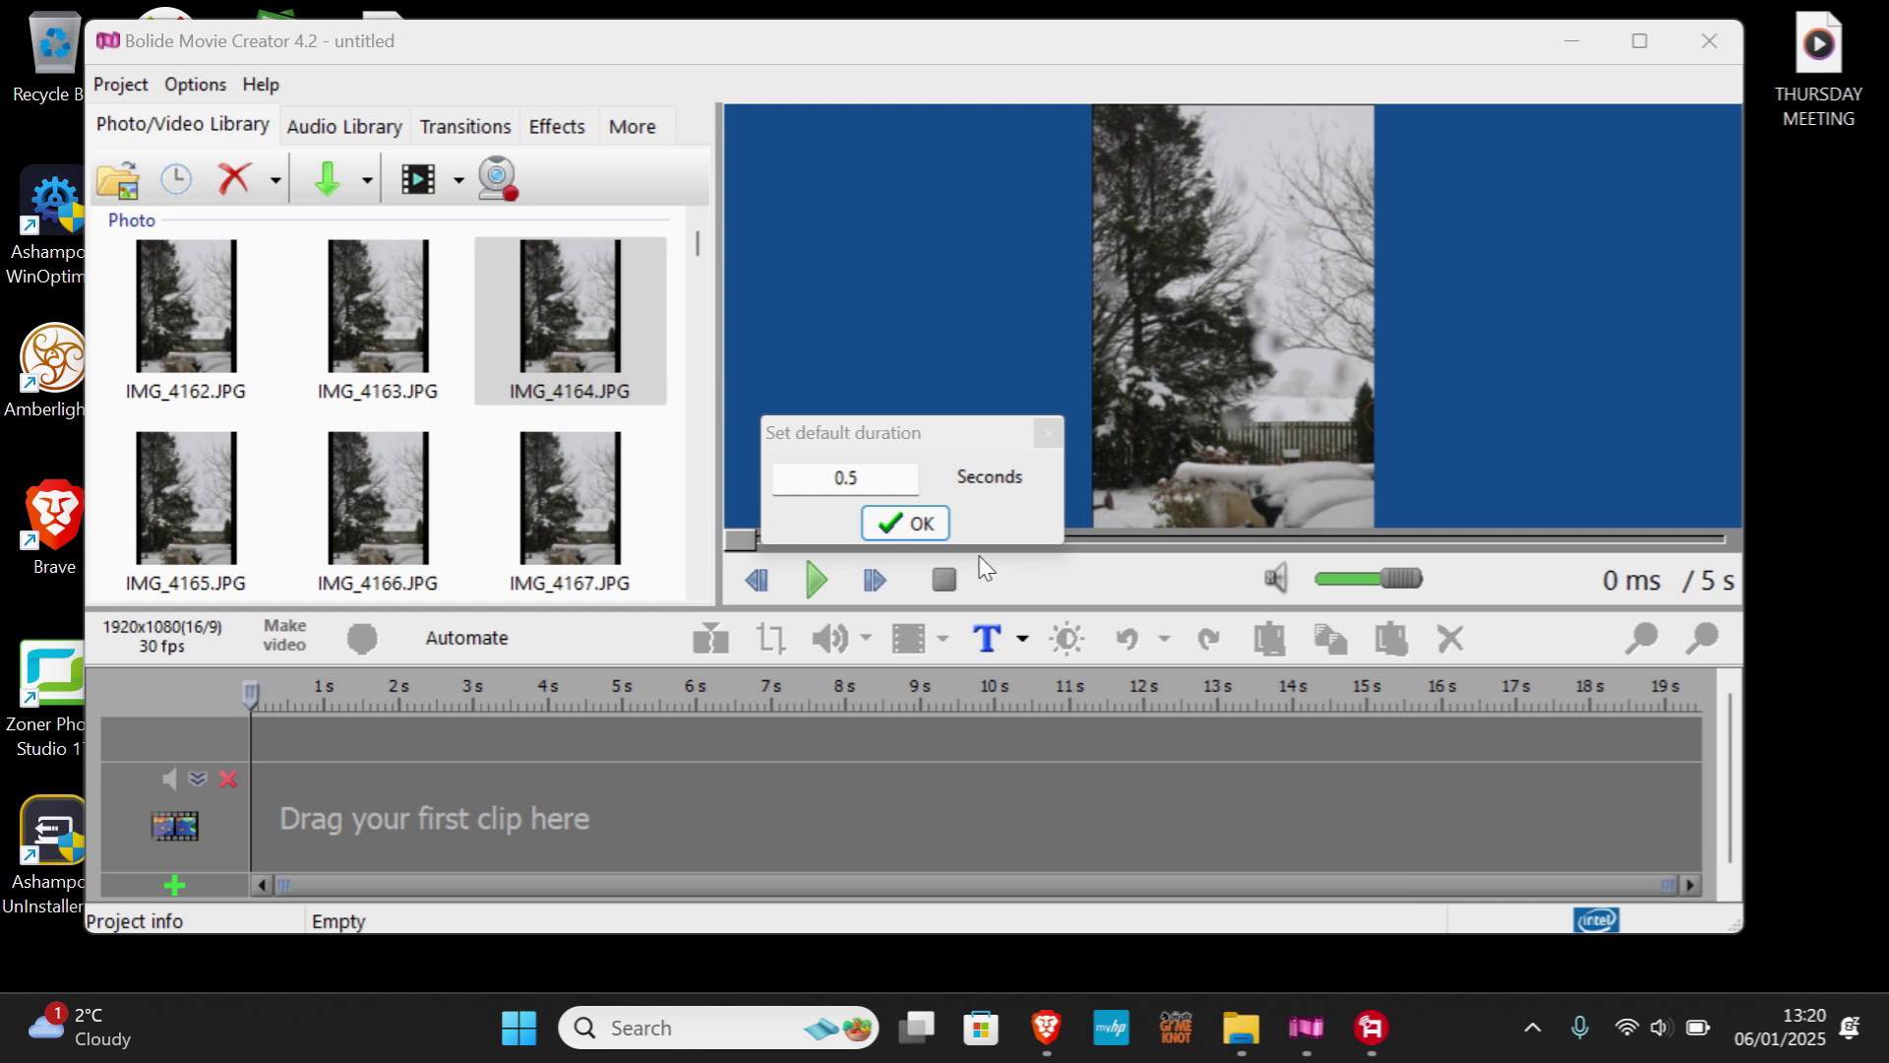
pyautogui.click(930, 524)
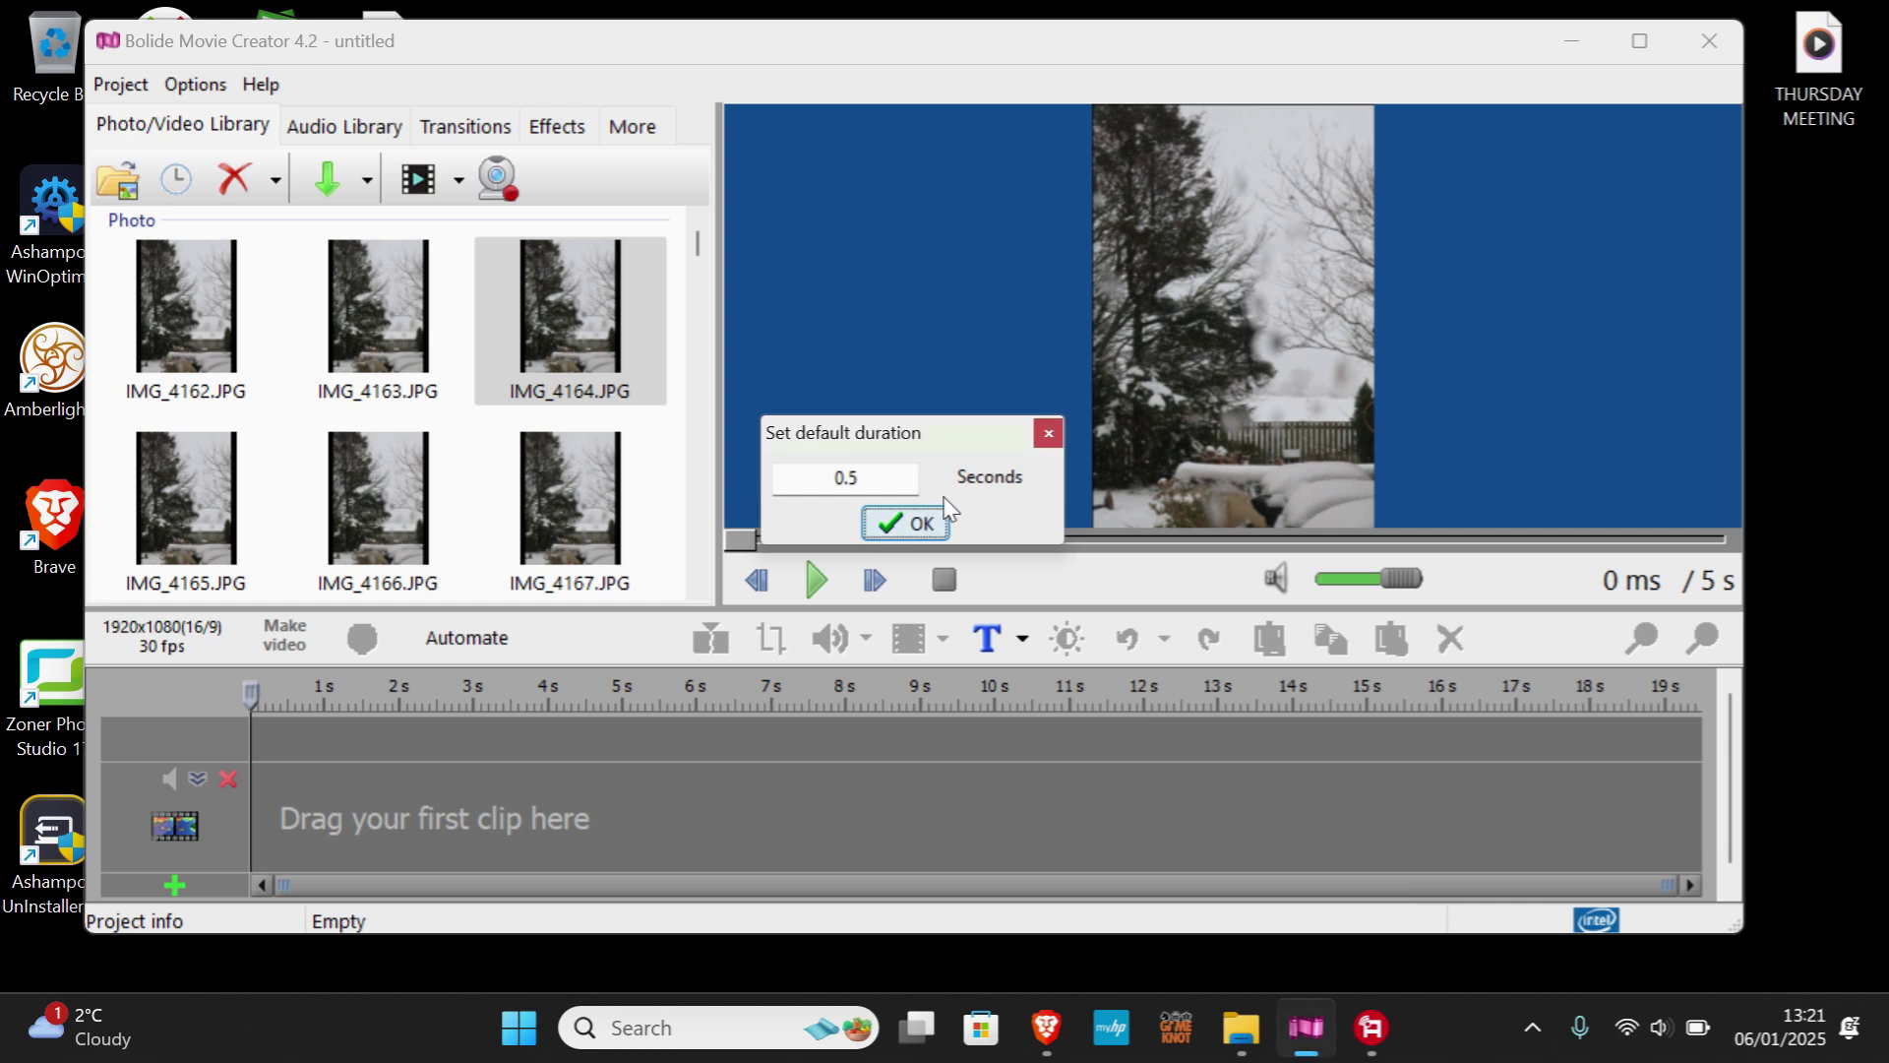
pyautogui.click(930, 524)
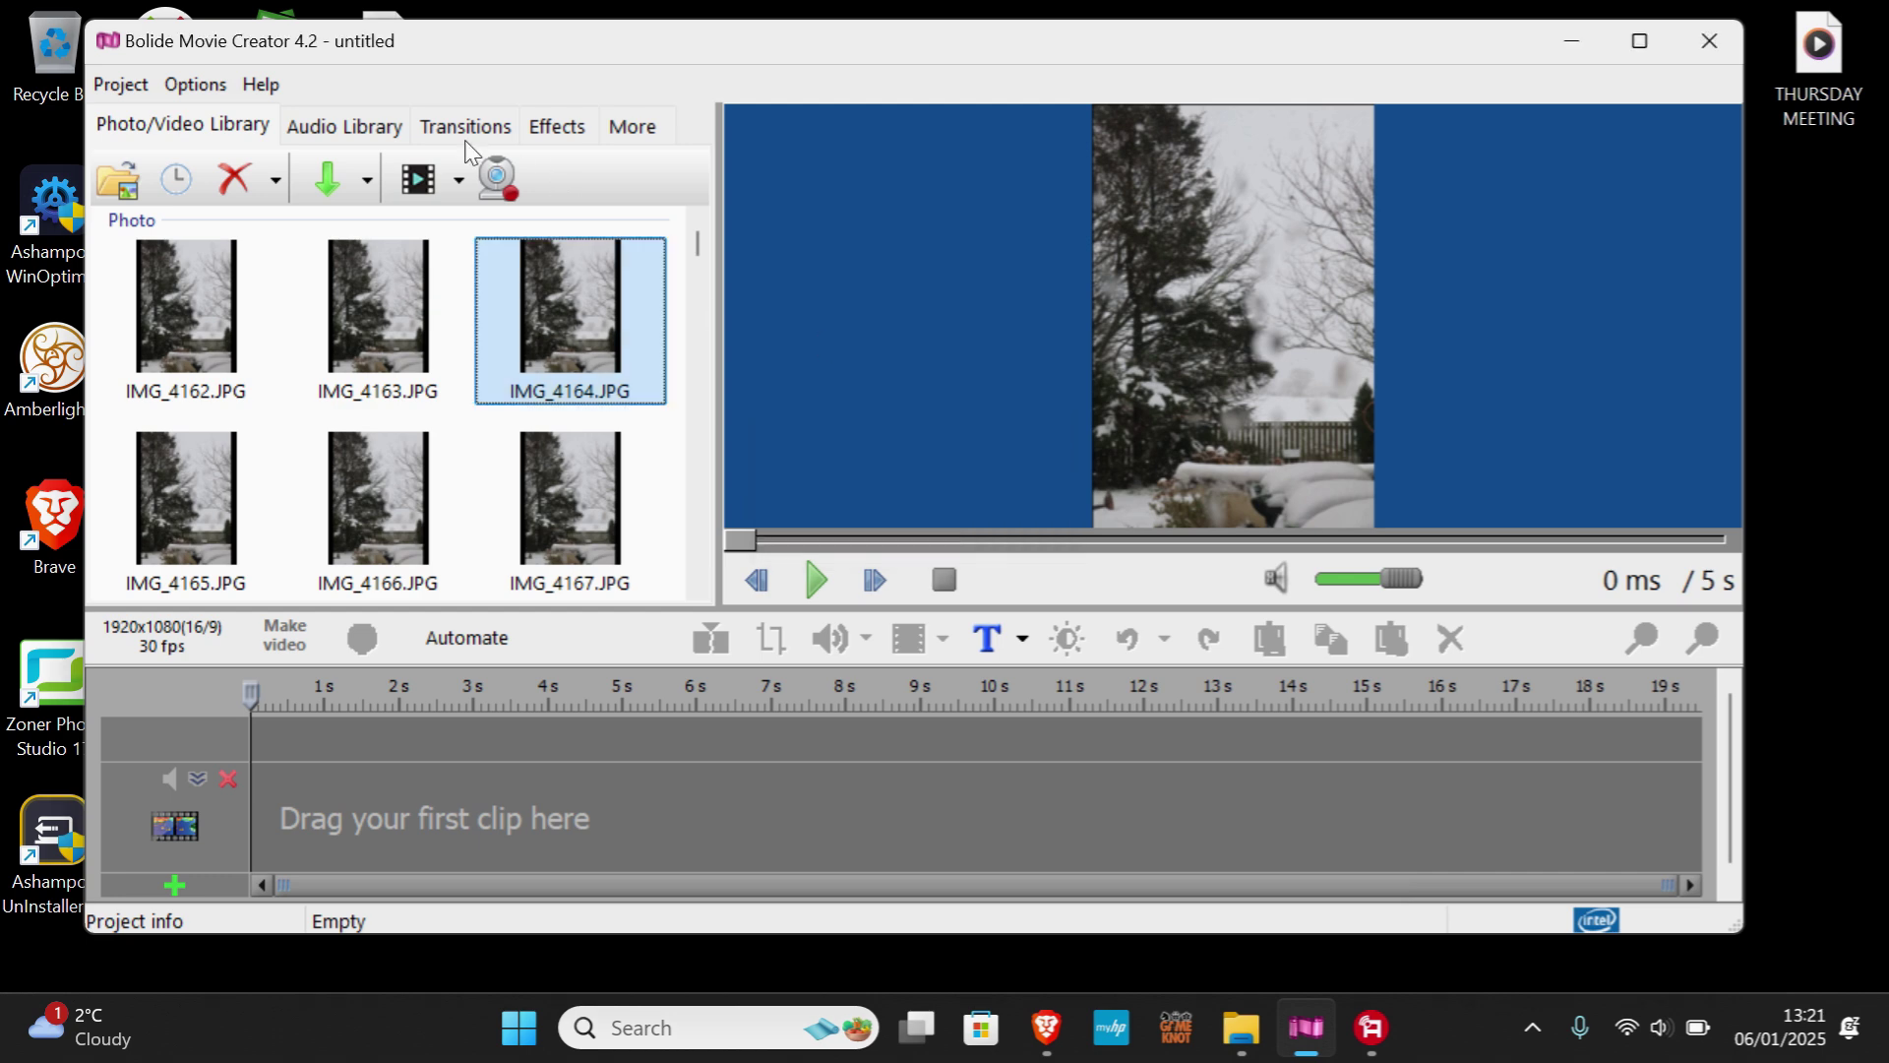
# - Check the default transition duration setting and accept it
pyautogui.click(194, 85)
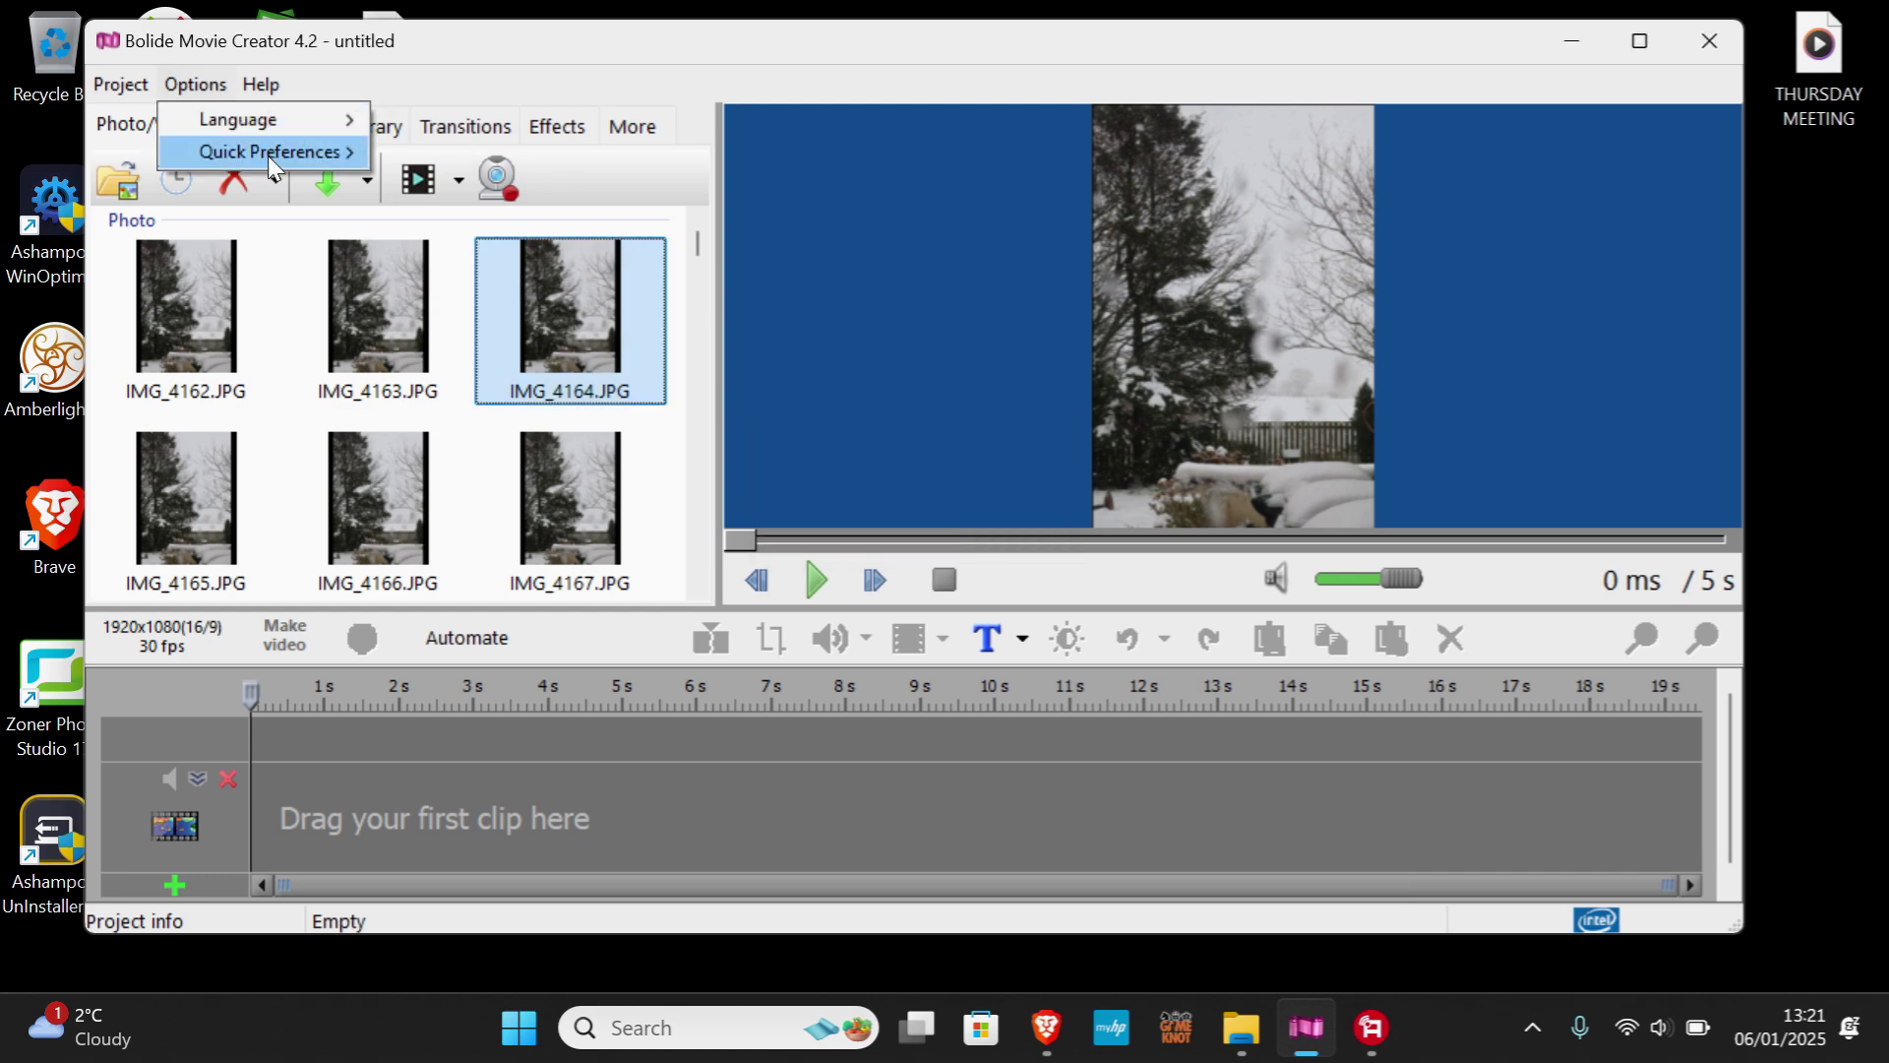
pyautogui.moveTo(268, 156)
pyautogui.click(450, 254)
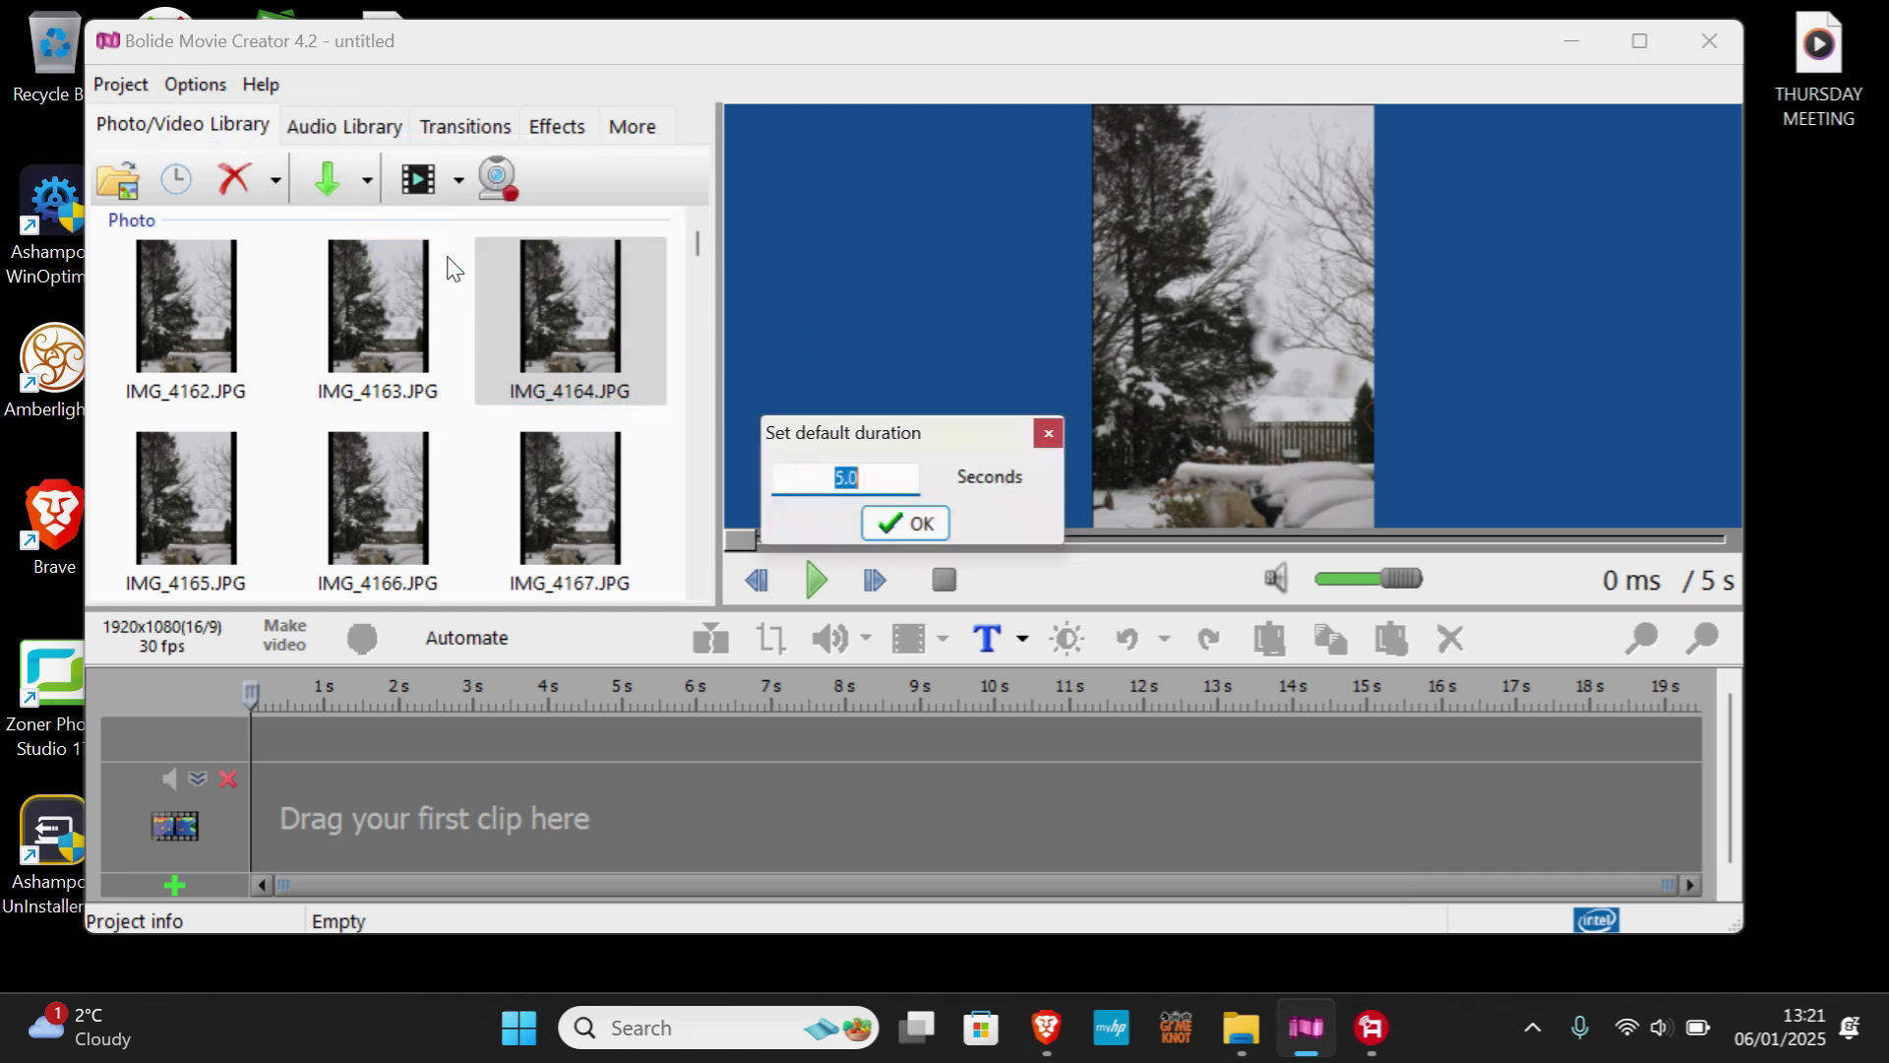
pyautogui.click(920, 525)
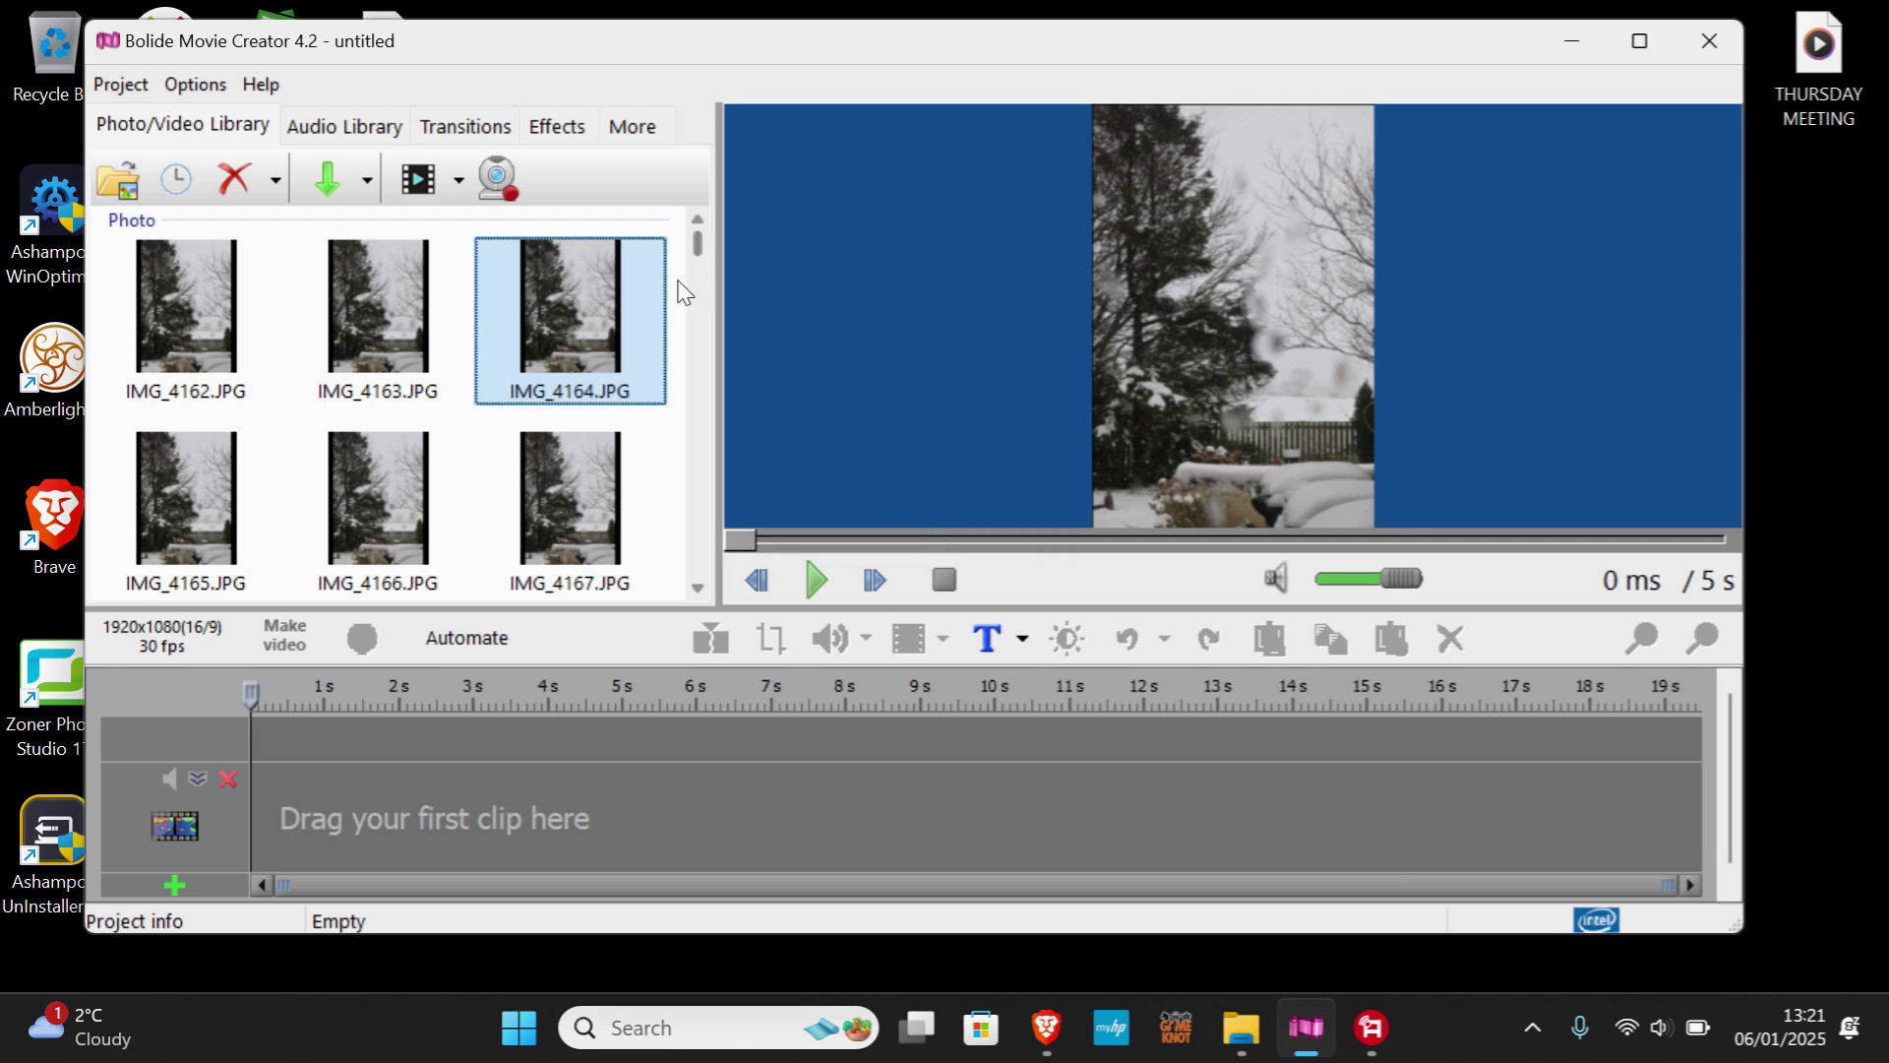
# - Select all the photos in the library and add them to the project timeline
pyautogui.moveTo(683, 285); pyautogui.dragTo(134, 876)
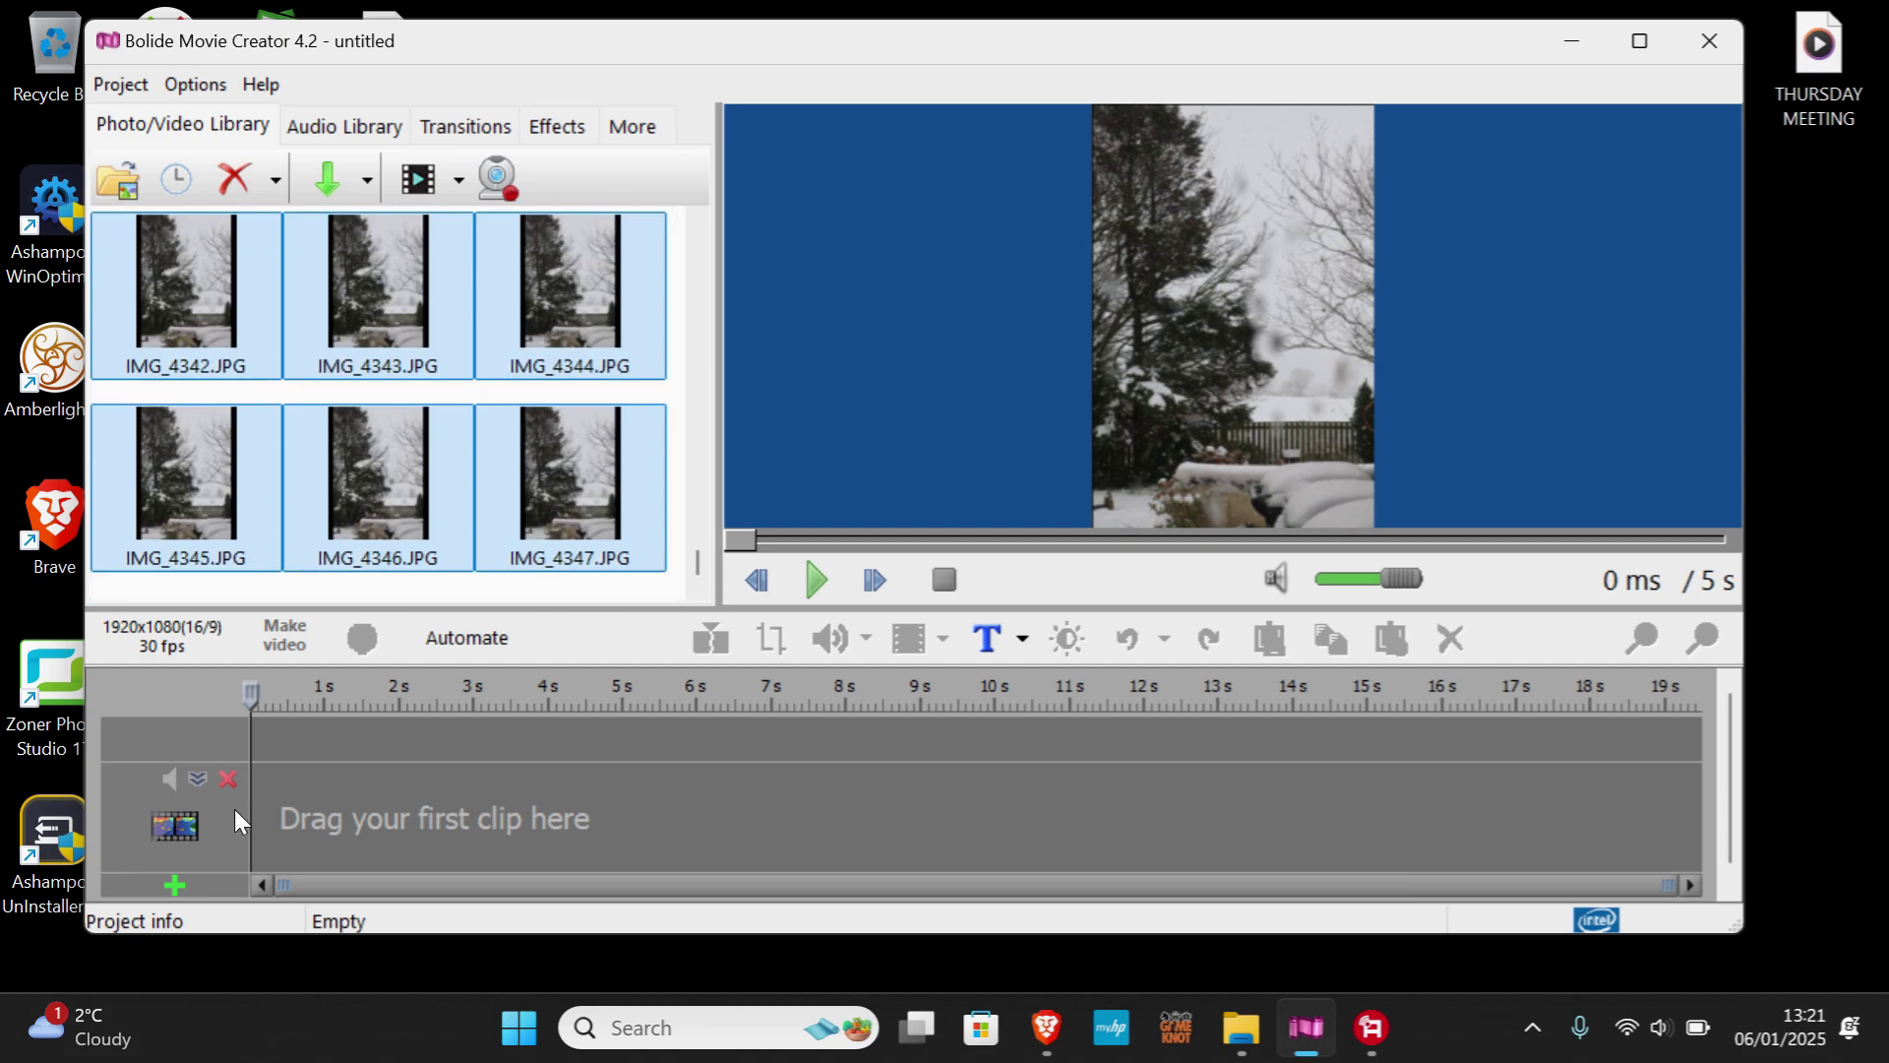
pyautogui.click(364, 181)
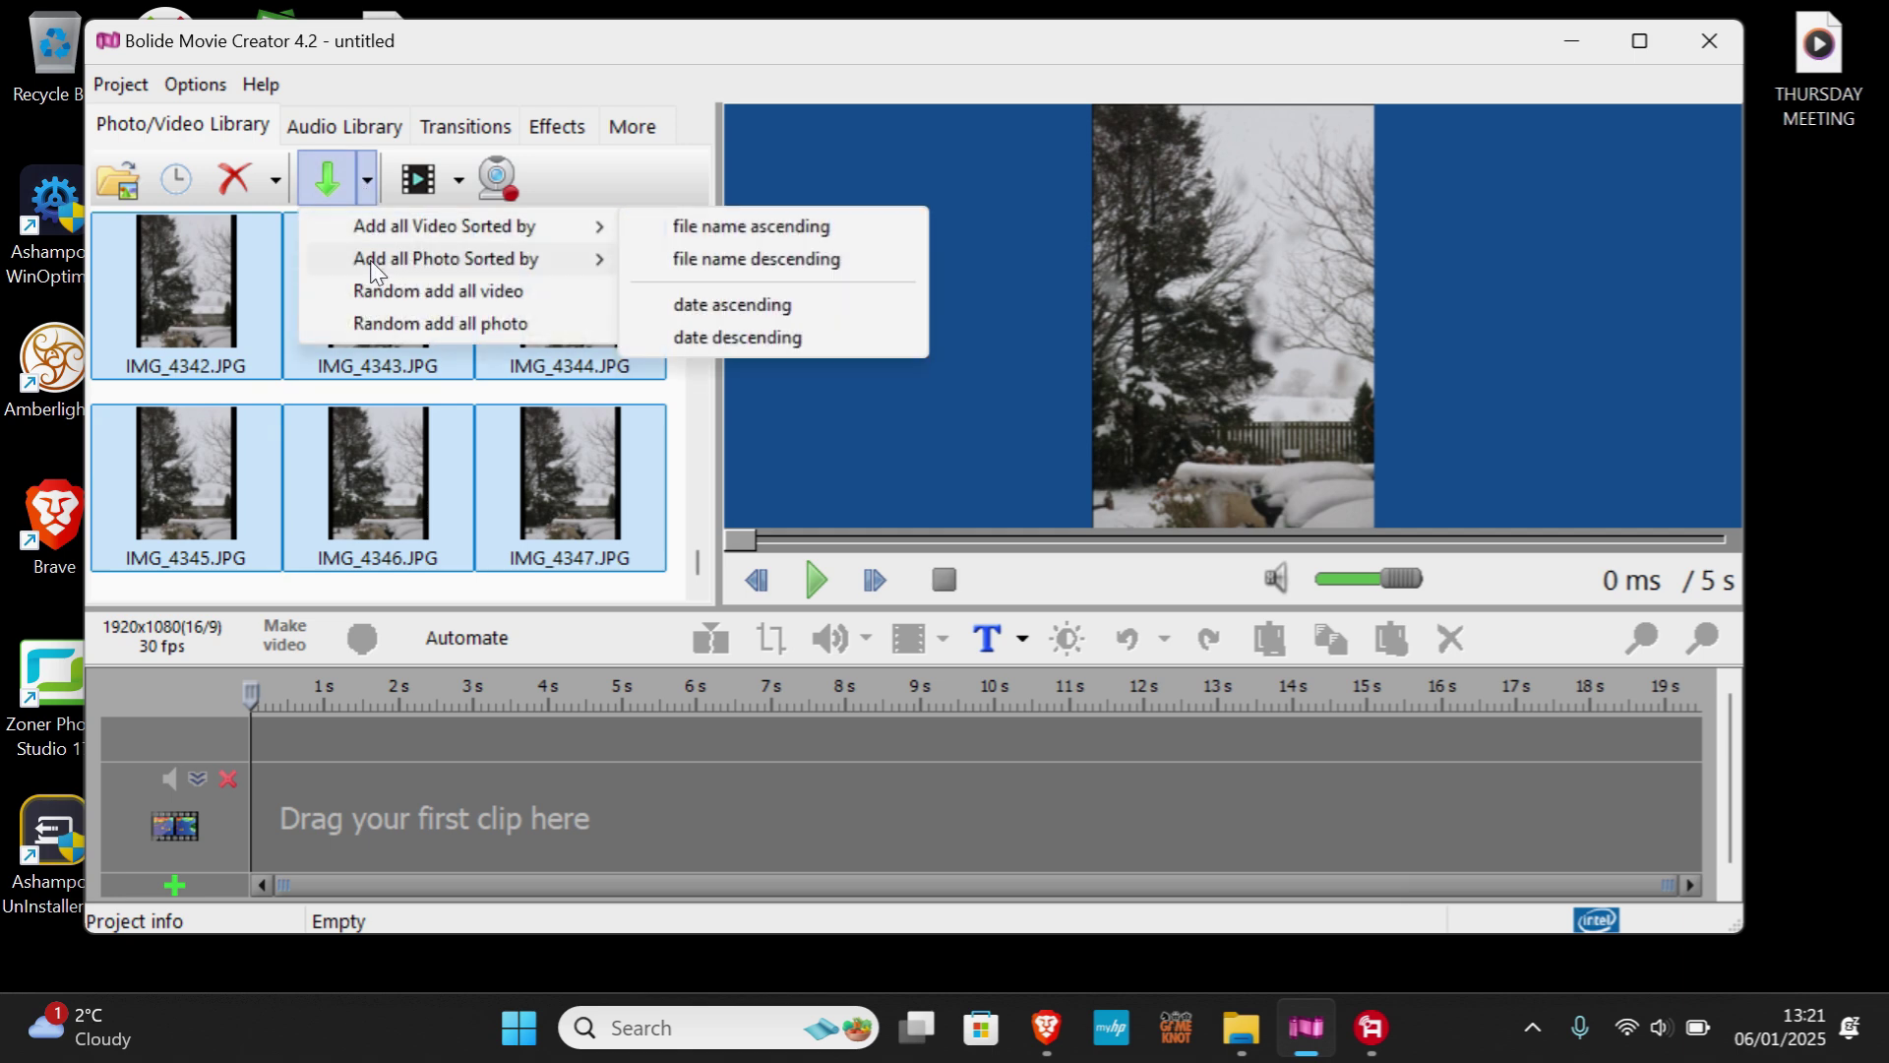
pyautogui.click(502, 57)
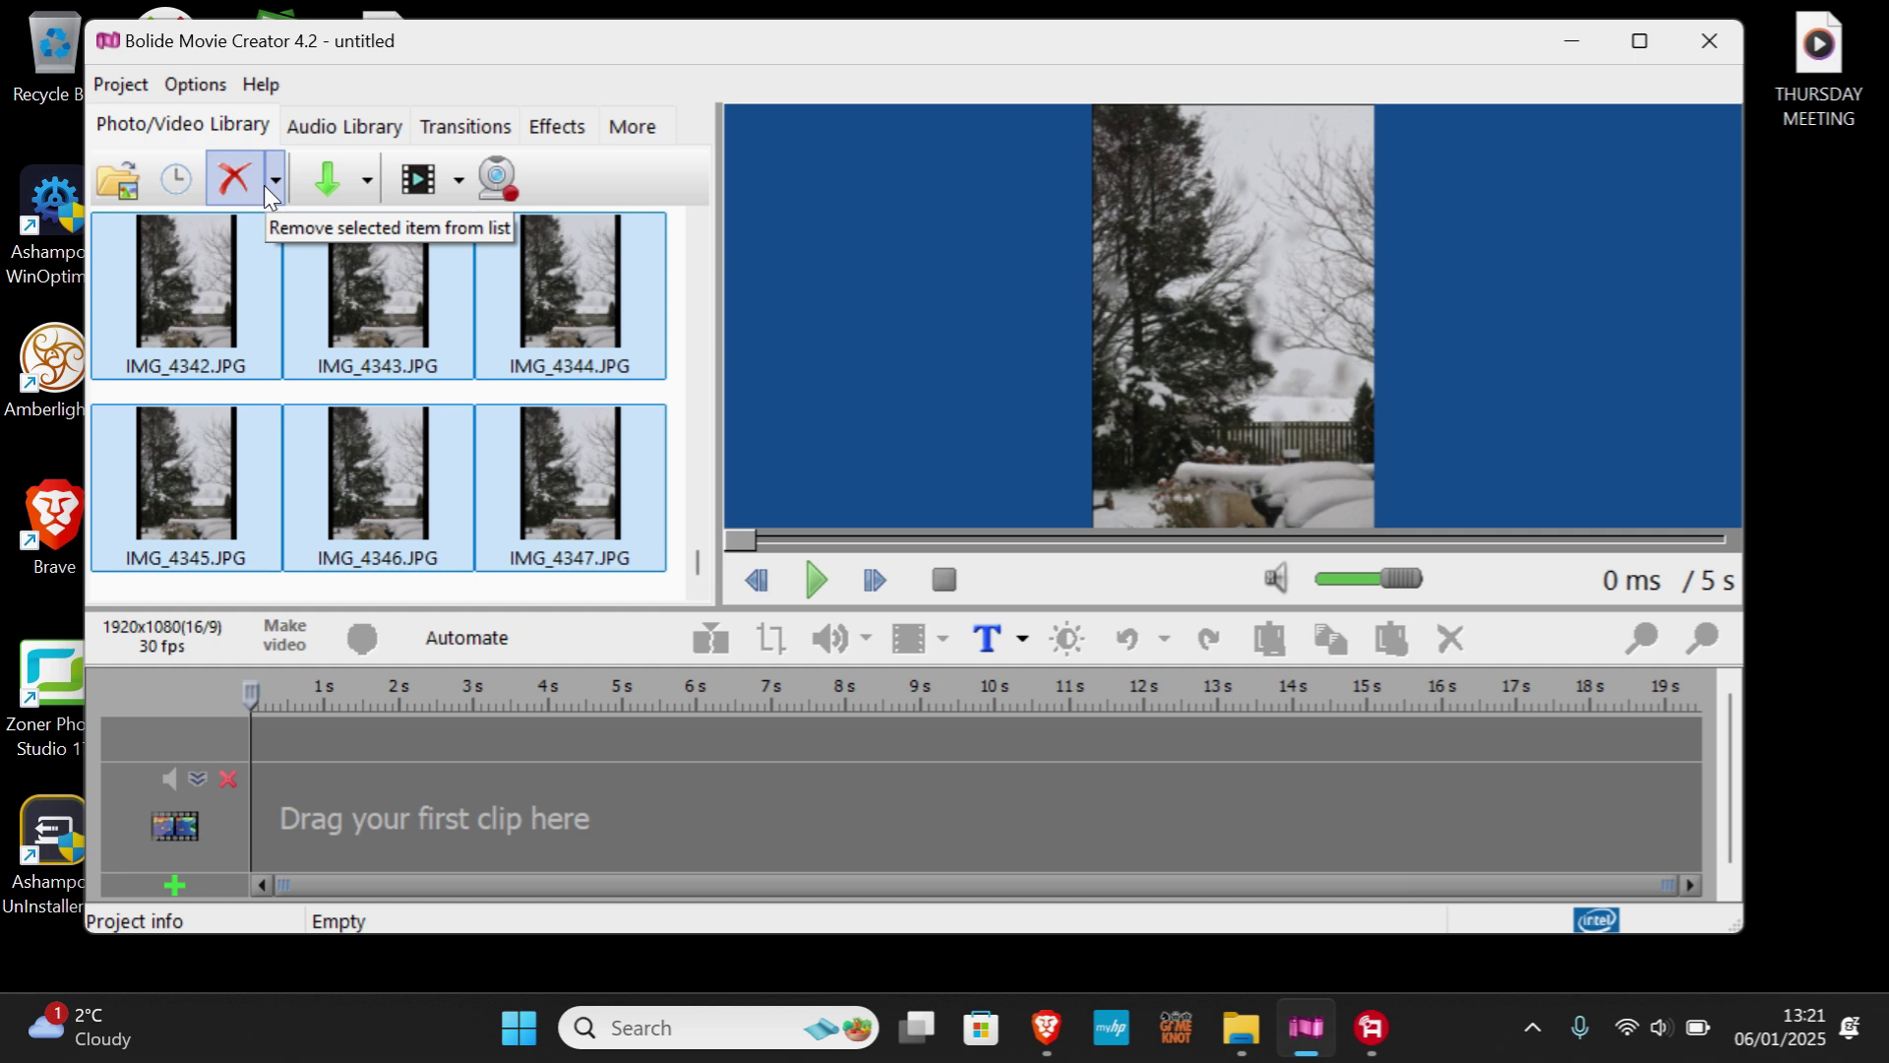
pyautogui.click(457, 190)
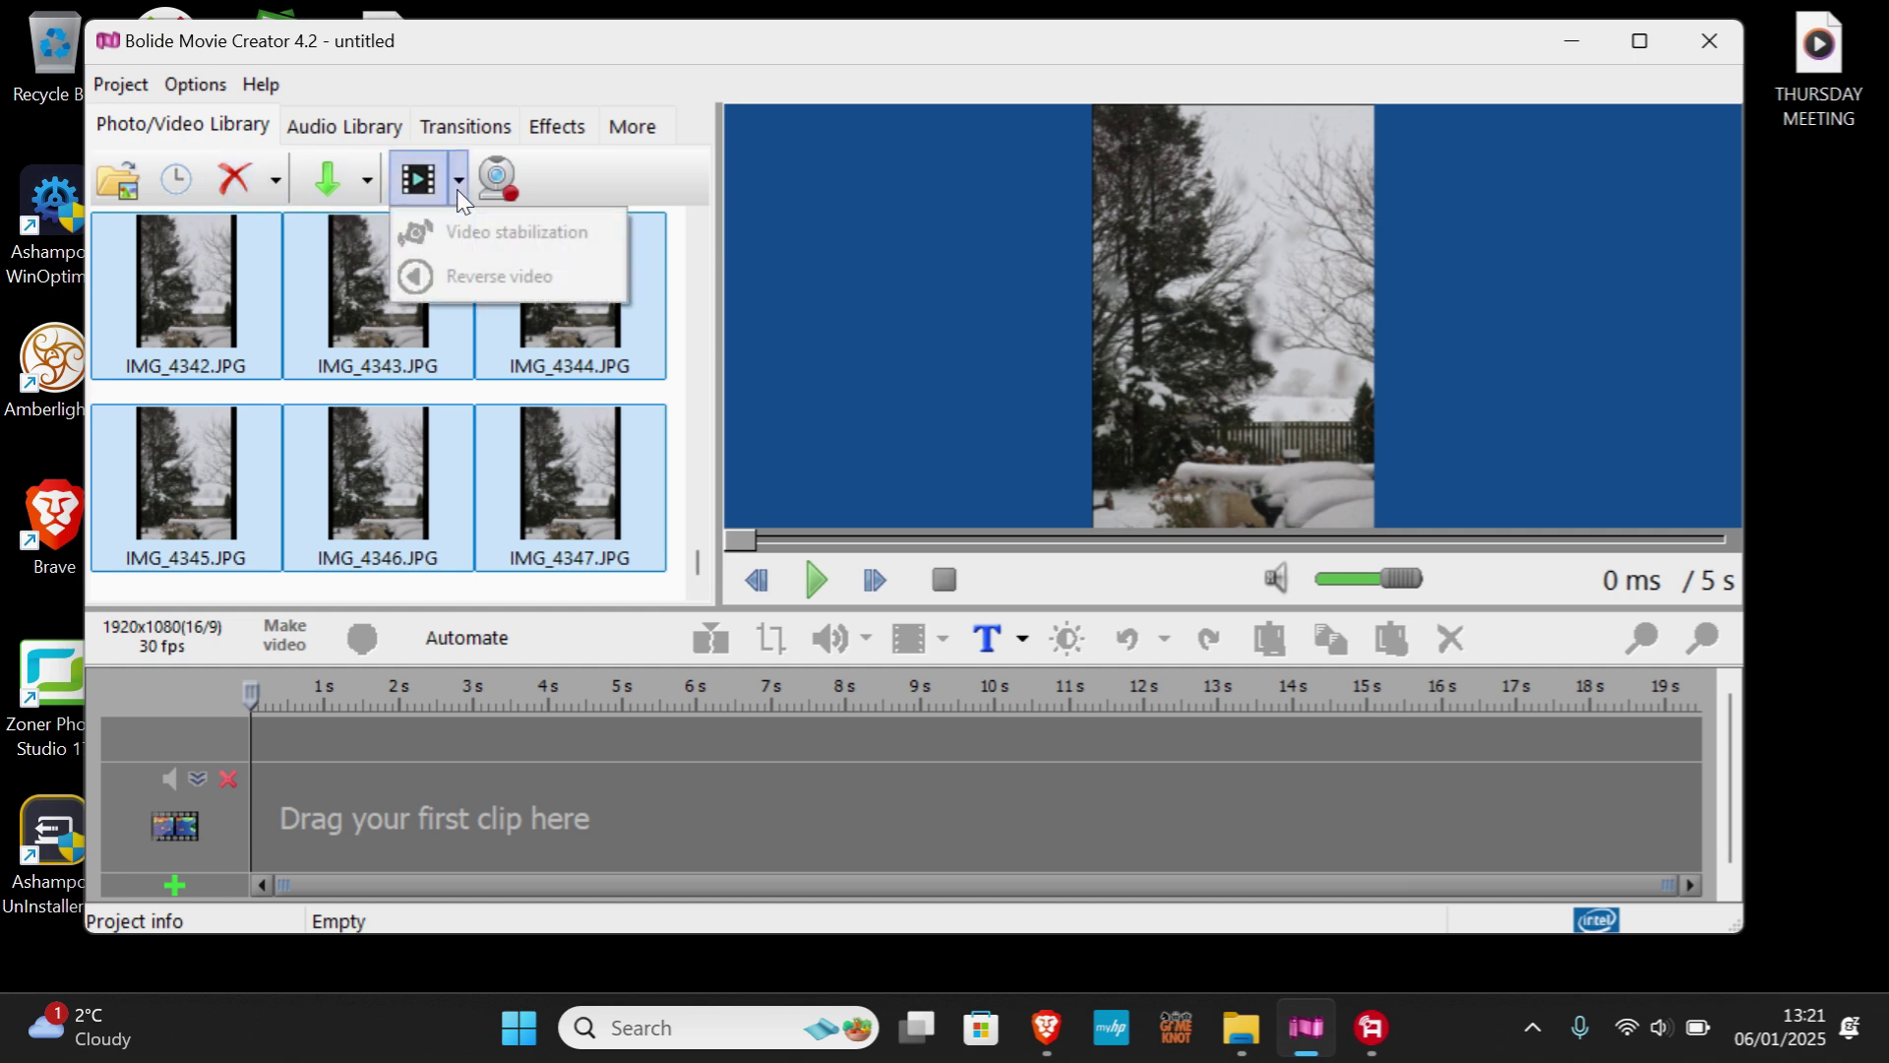
pyautogui.click(569, 39)
pyautogui.doubleClick(569, 44)
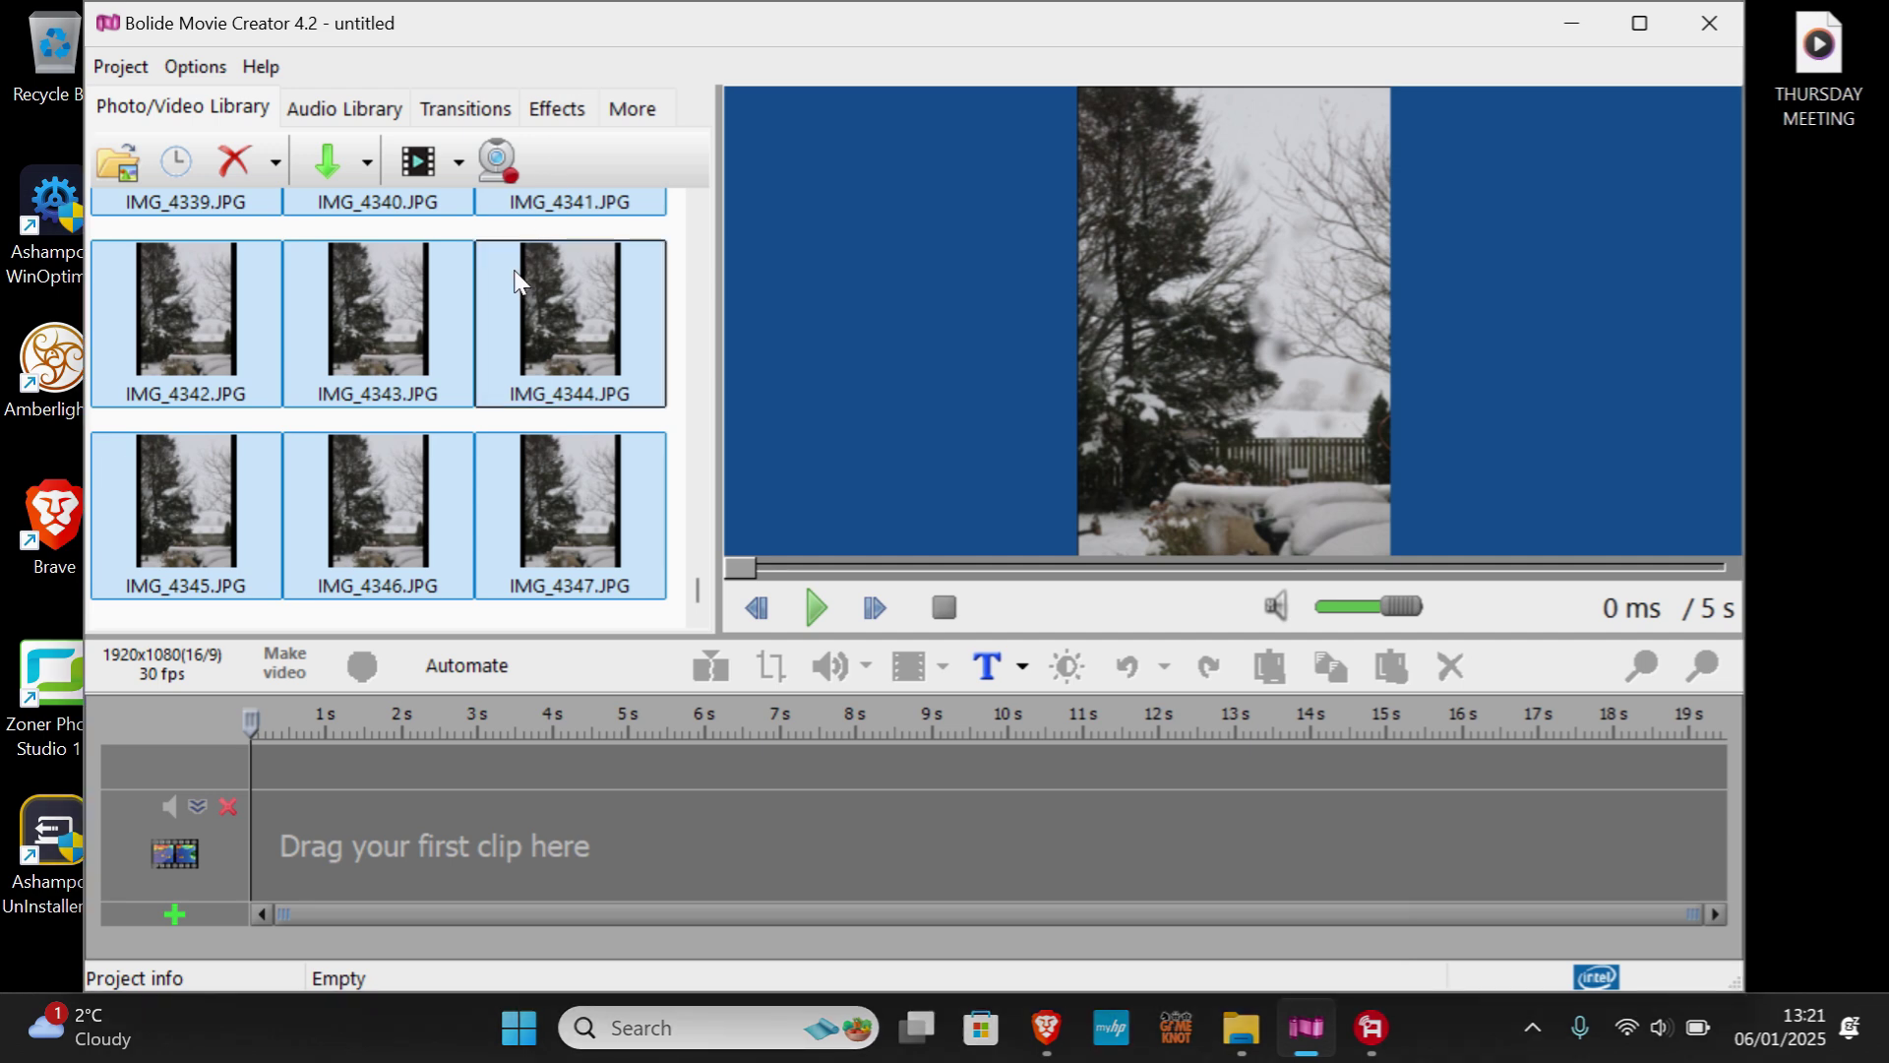
pyautogui.rightClick(379, 285)
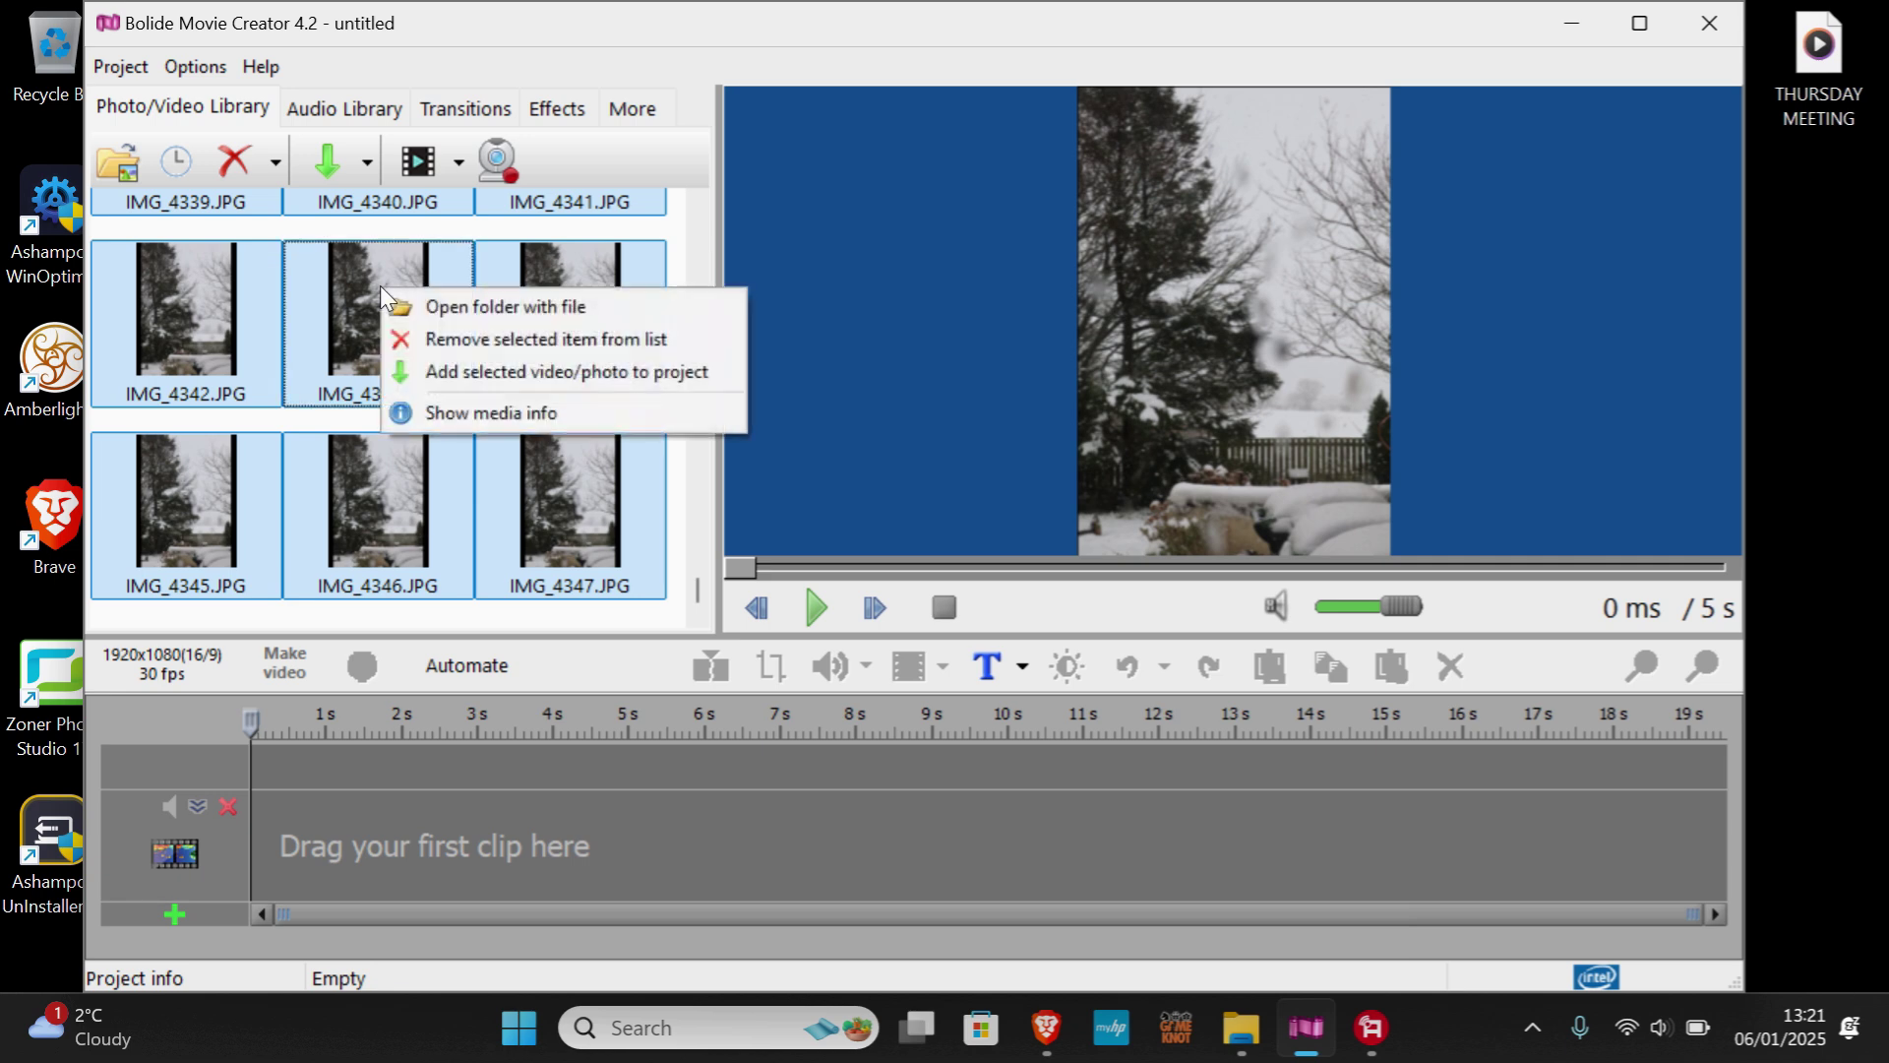
pyautogui.click(431, 370)
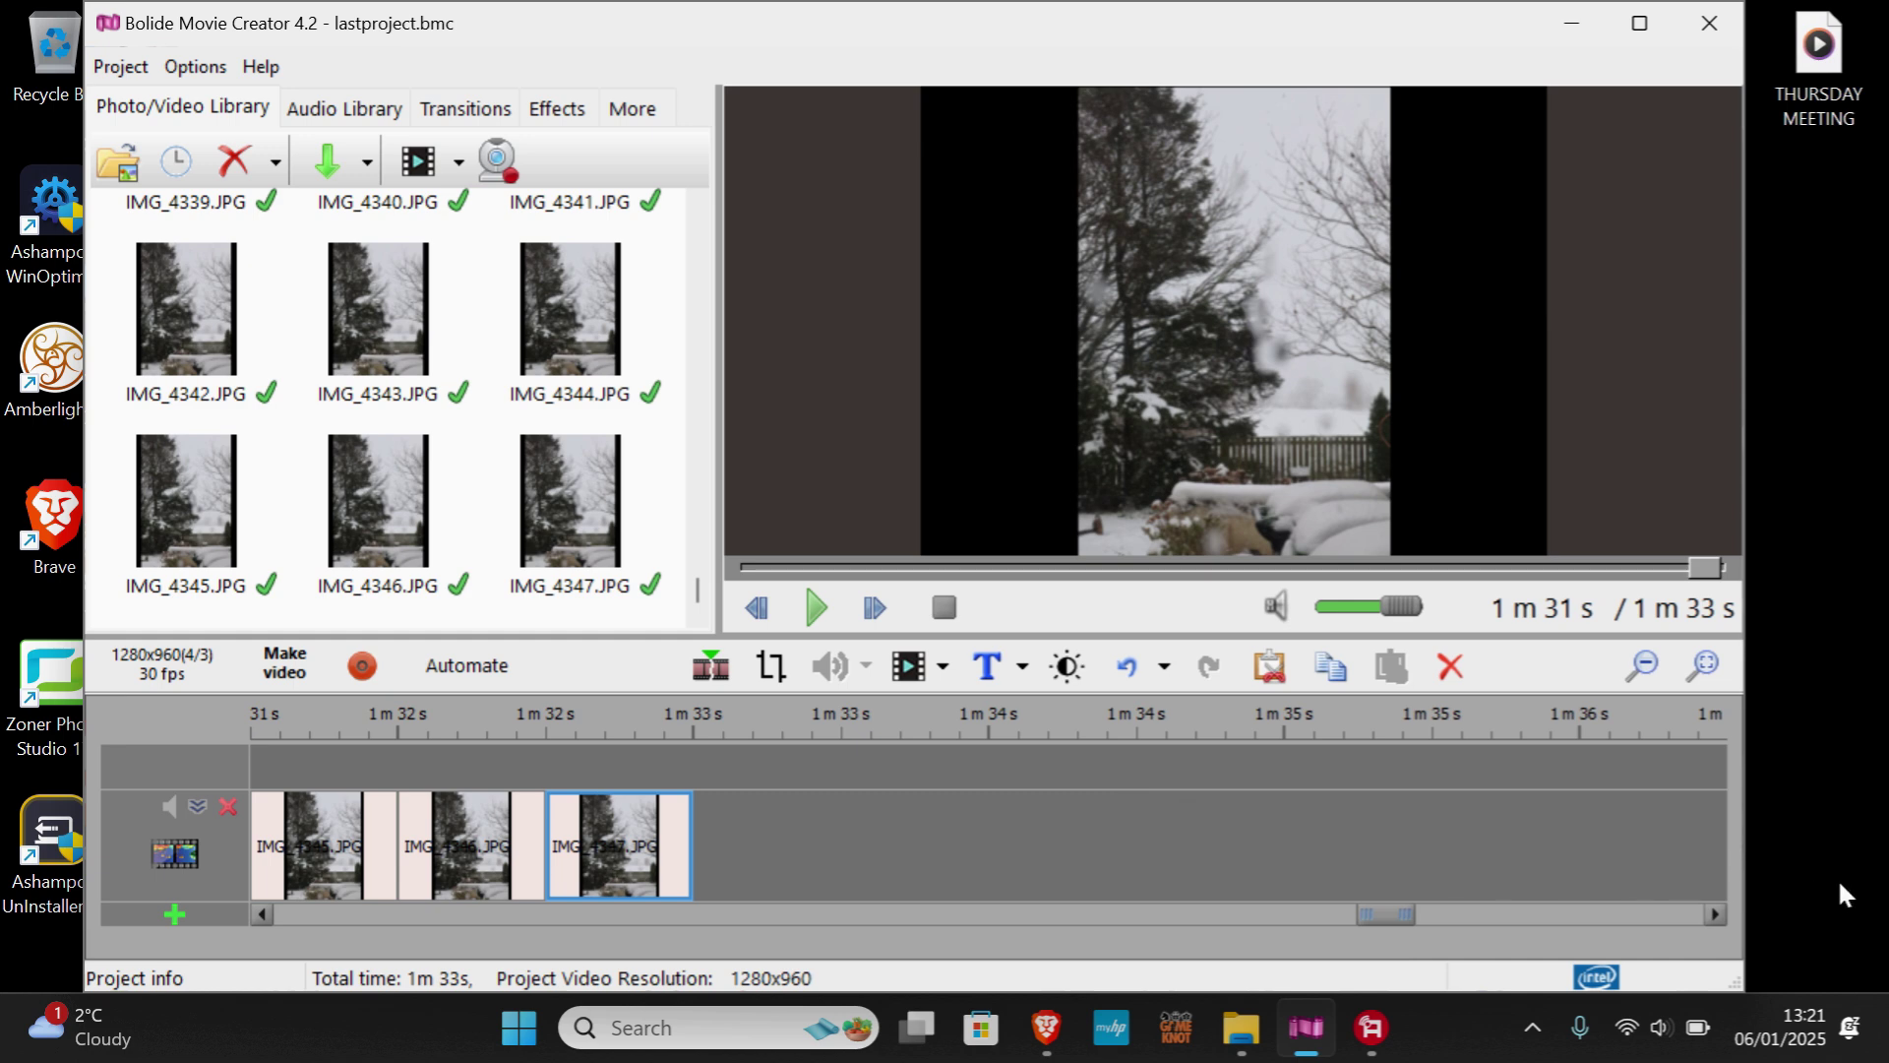
# - Show the whole timeline, select all the photo clips on it, and briefly play the slideshow from the start
pyautogui.click(1819, 909)
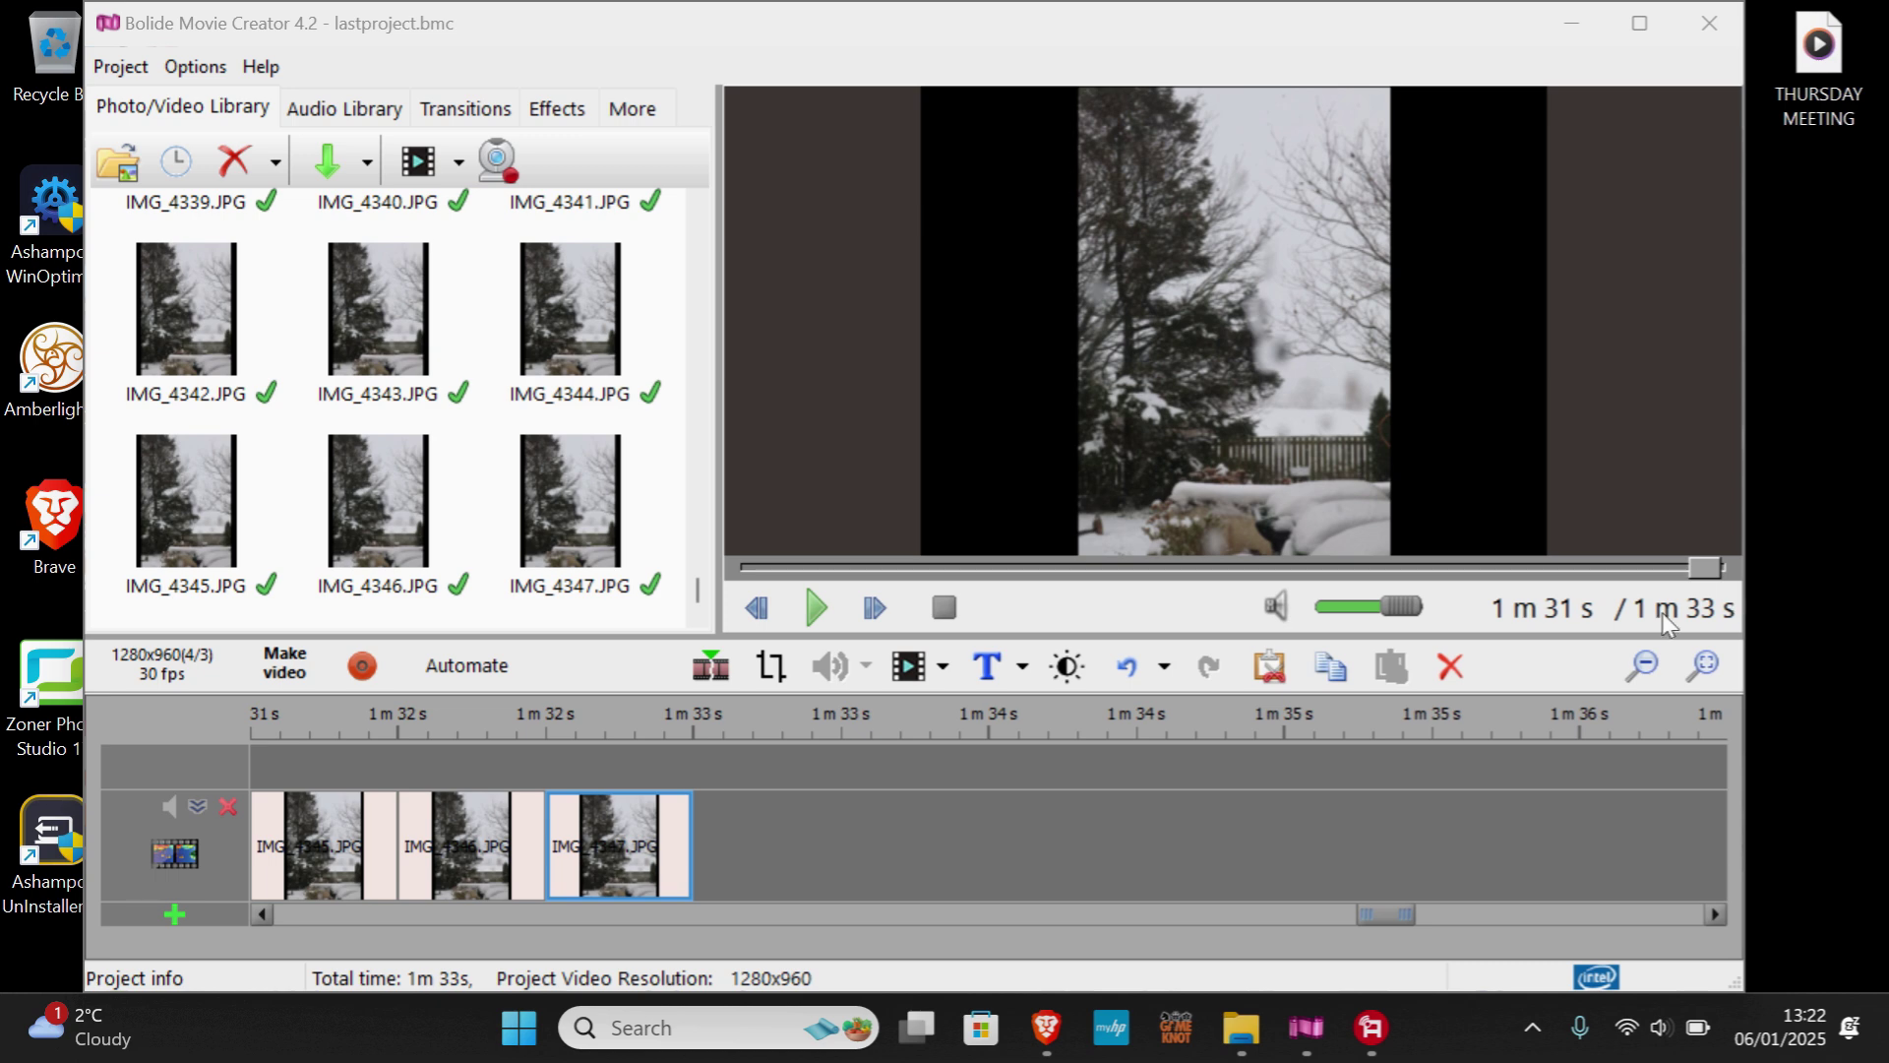
pyautogui.moveTo(1398, 909); pyautogui.dragTo(1281, 898)
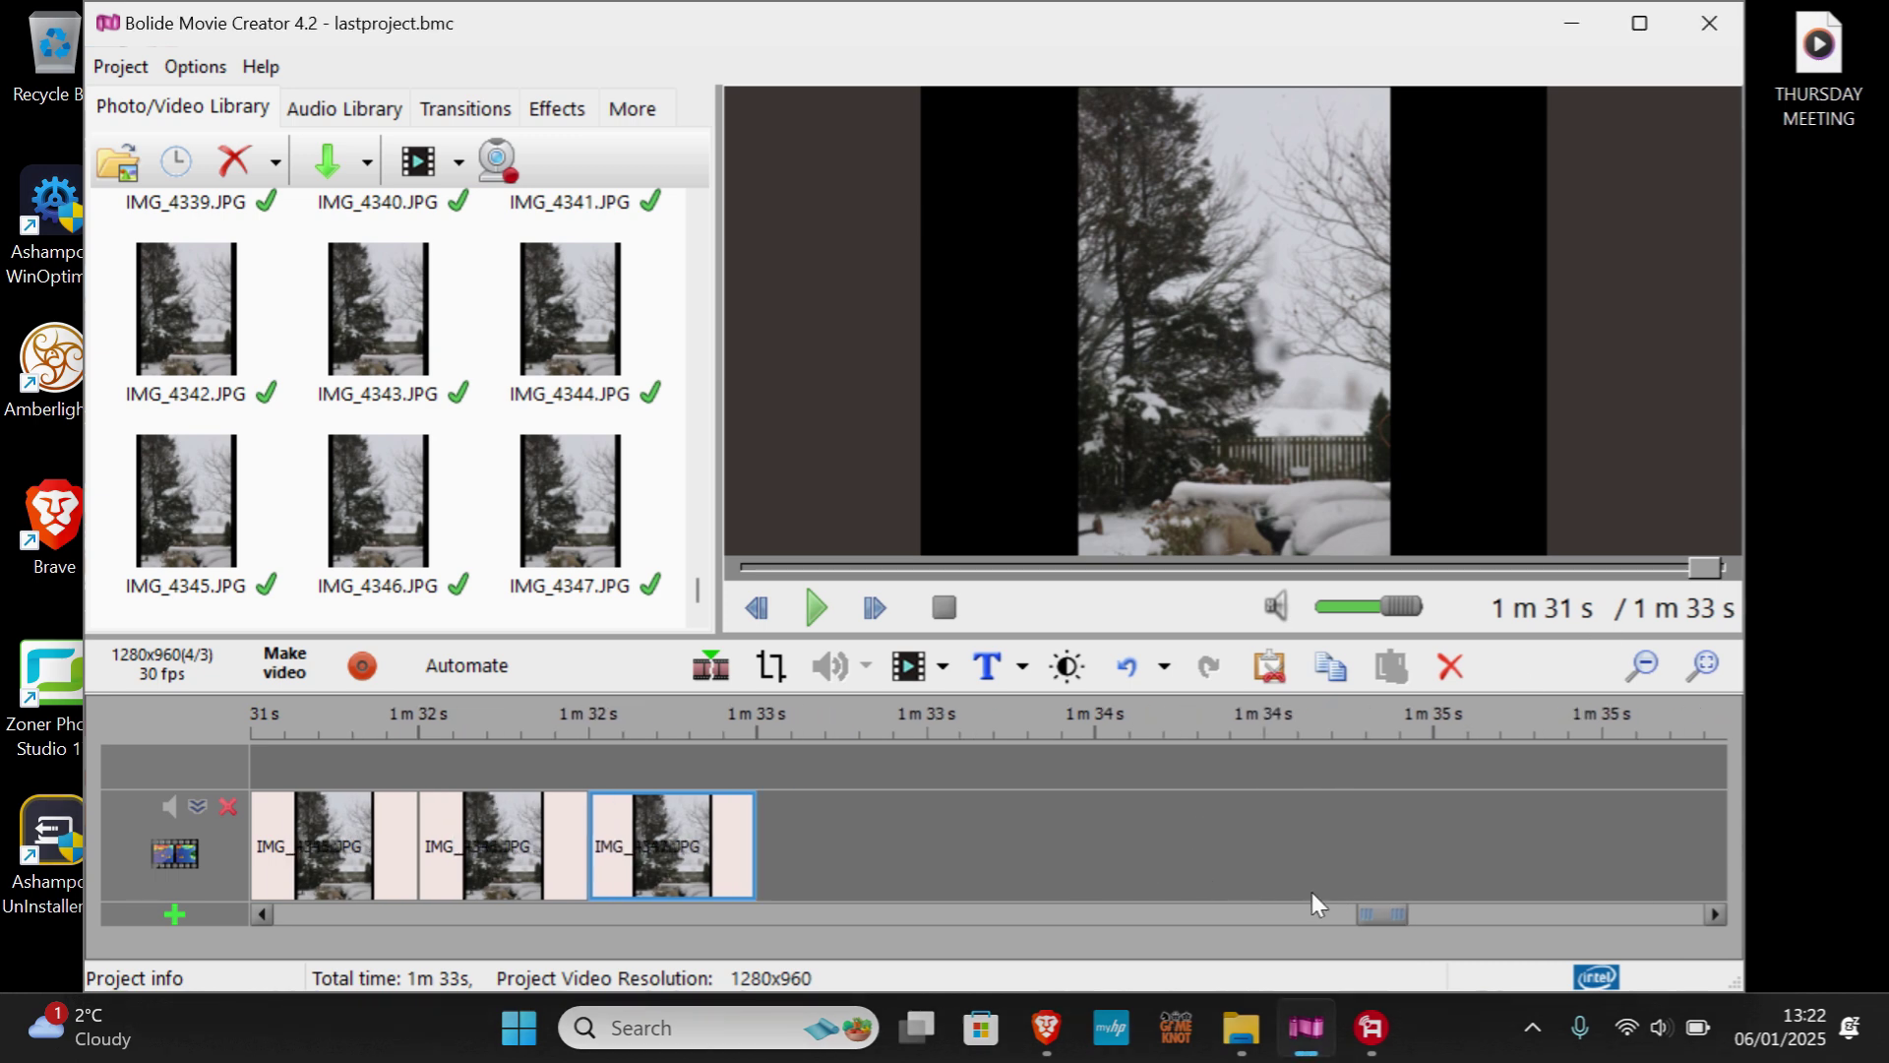
pyautogui.moveTo(1373, 919); pyautogui.dragTo(5, 981)
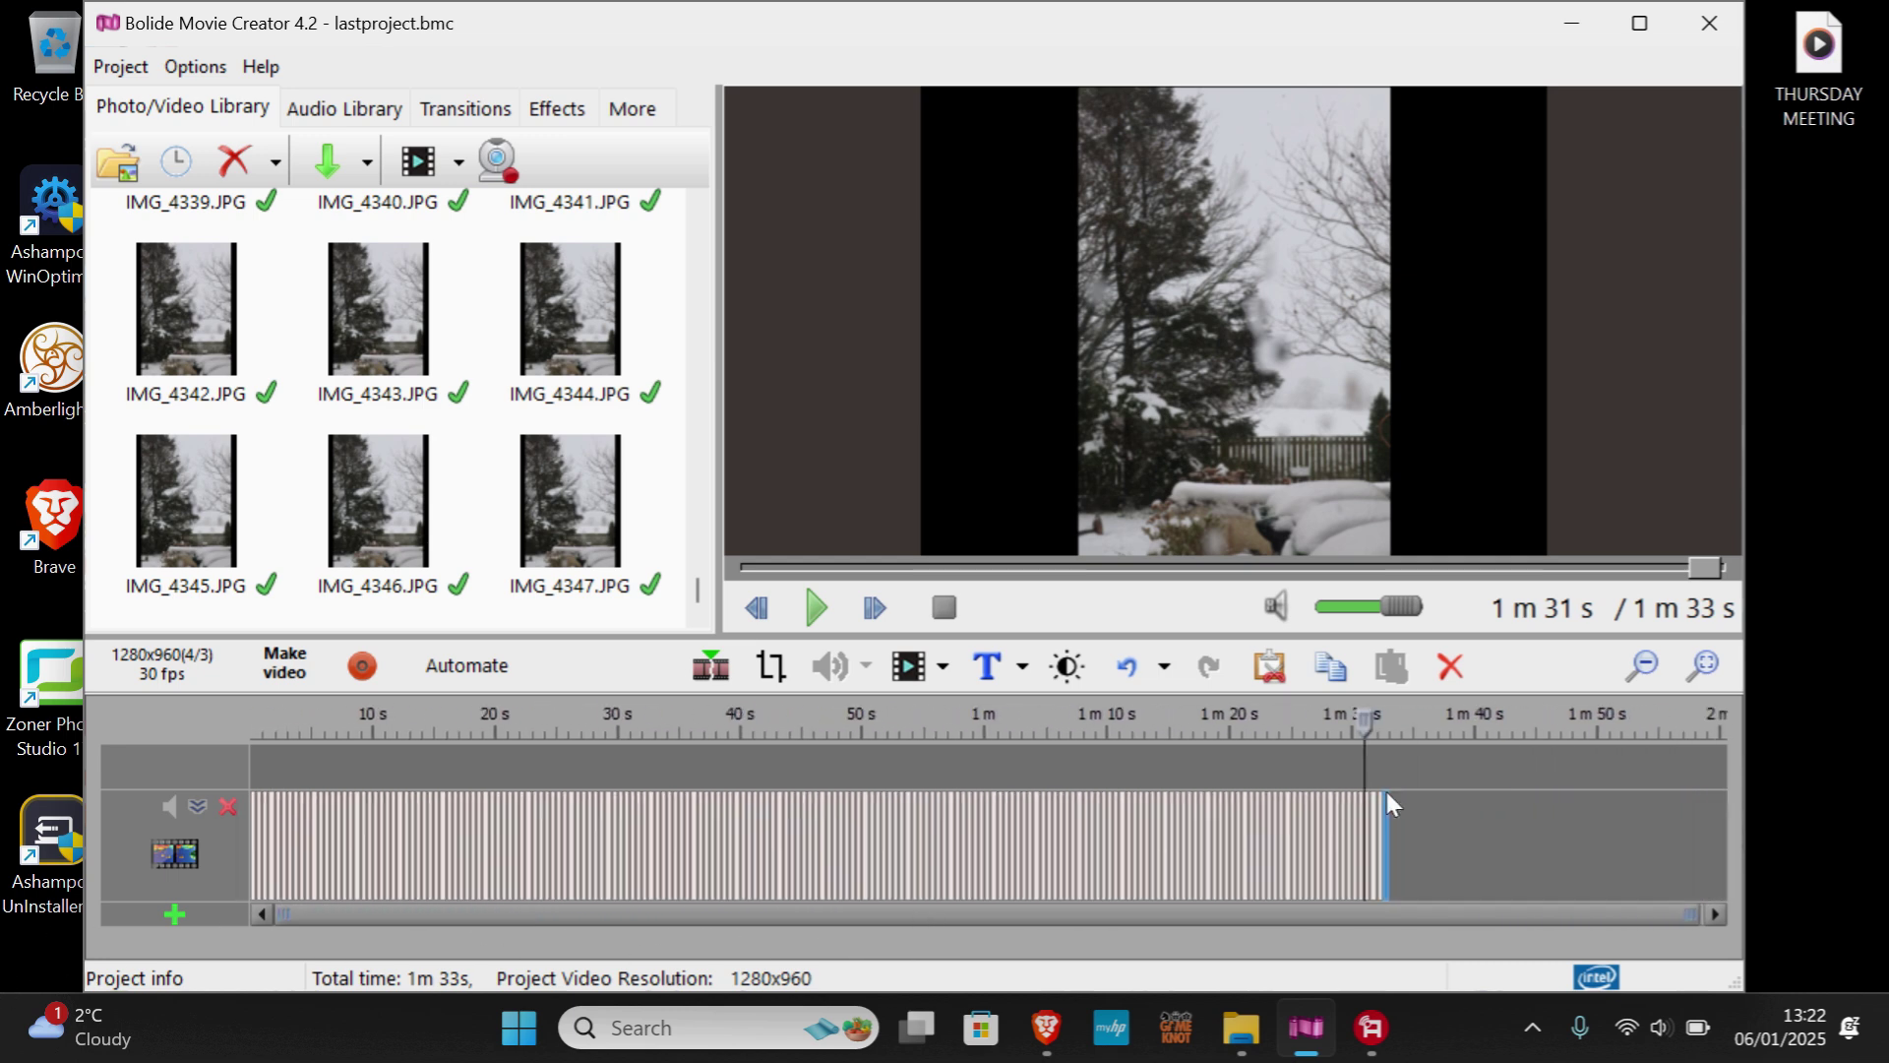
pyautogui.moveTo(1445, 838); pyautogui.dragTo(116, 884)
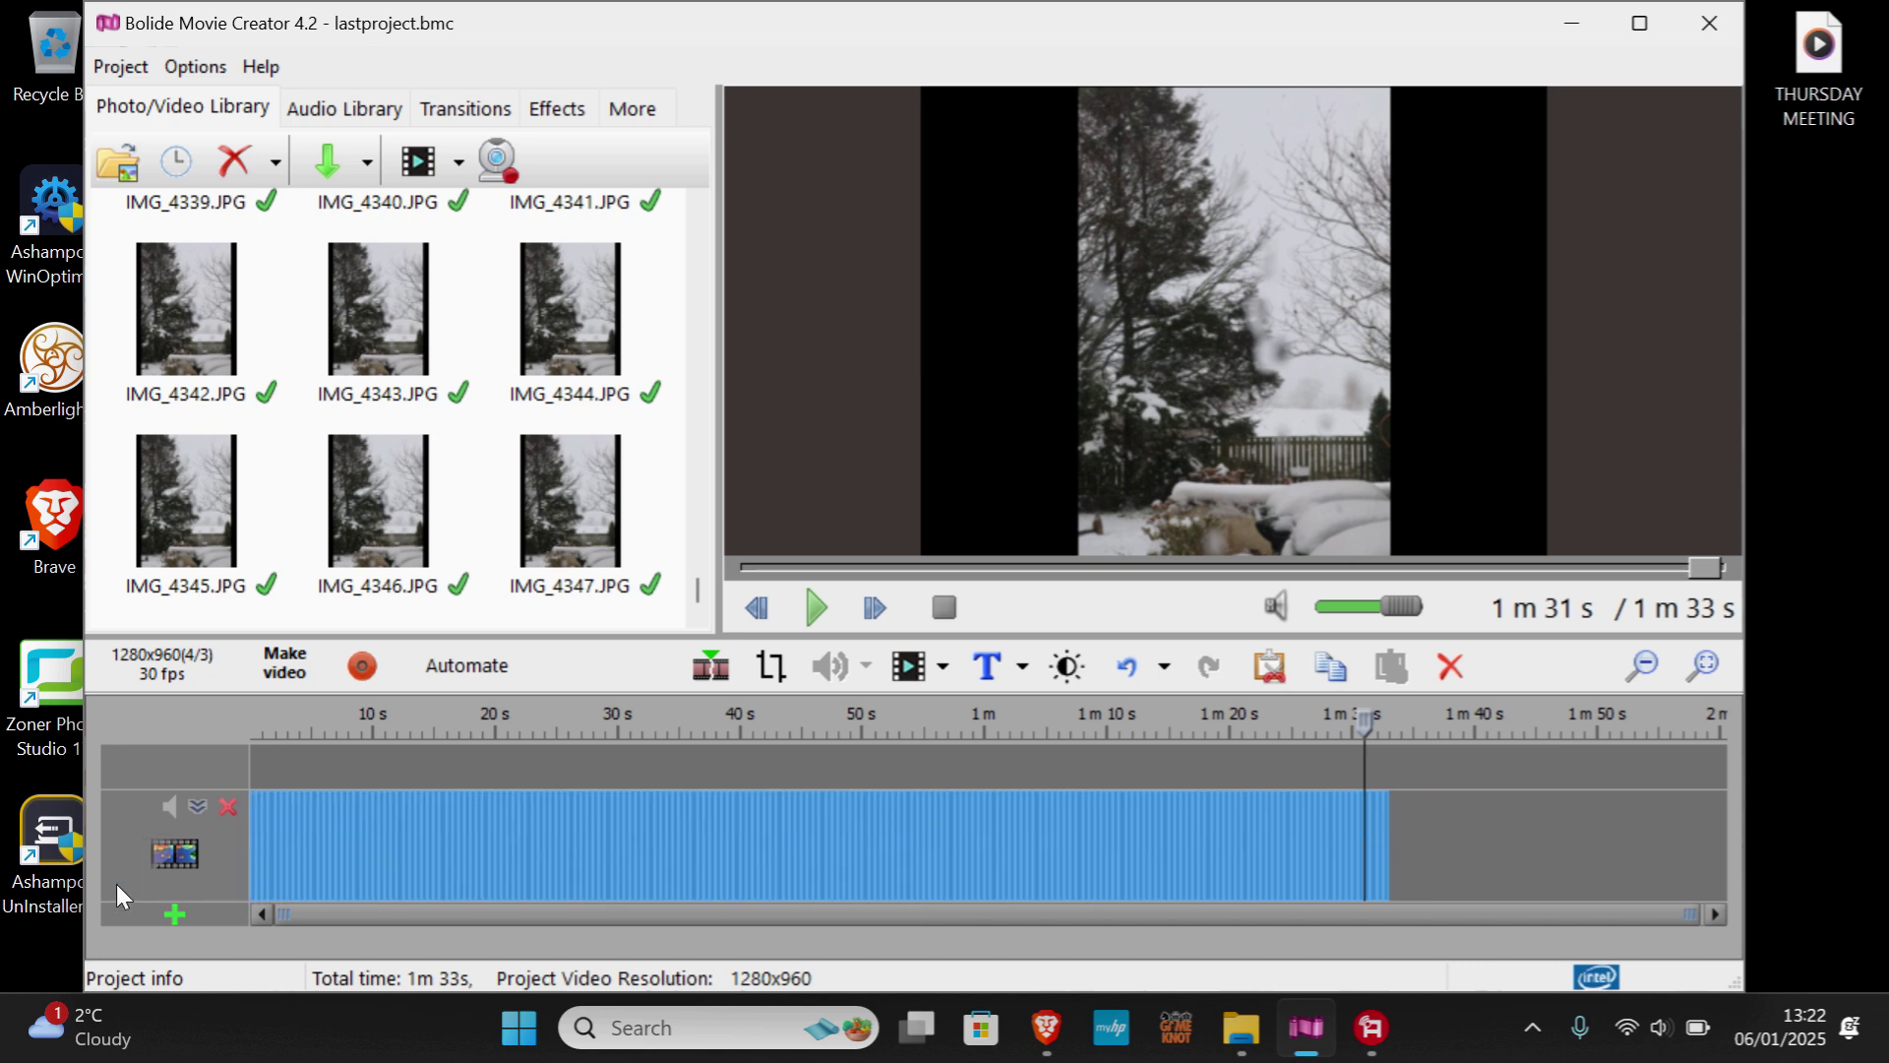
pyautogui.click(814, 609)
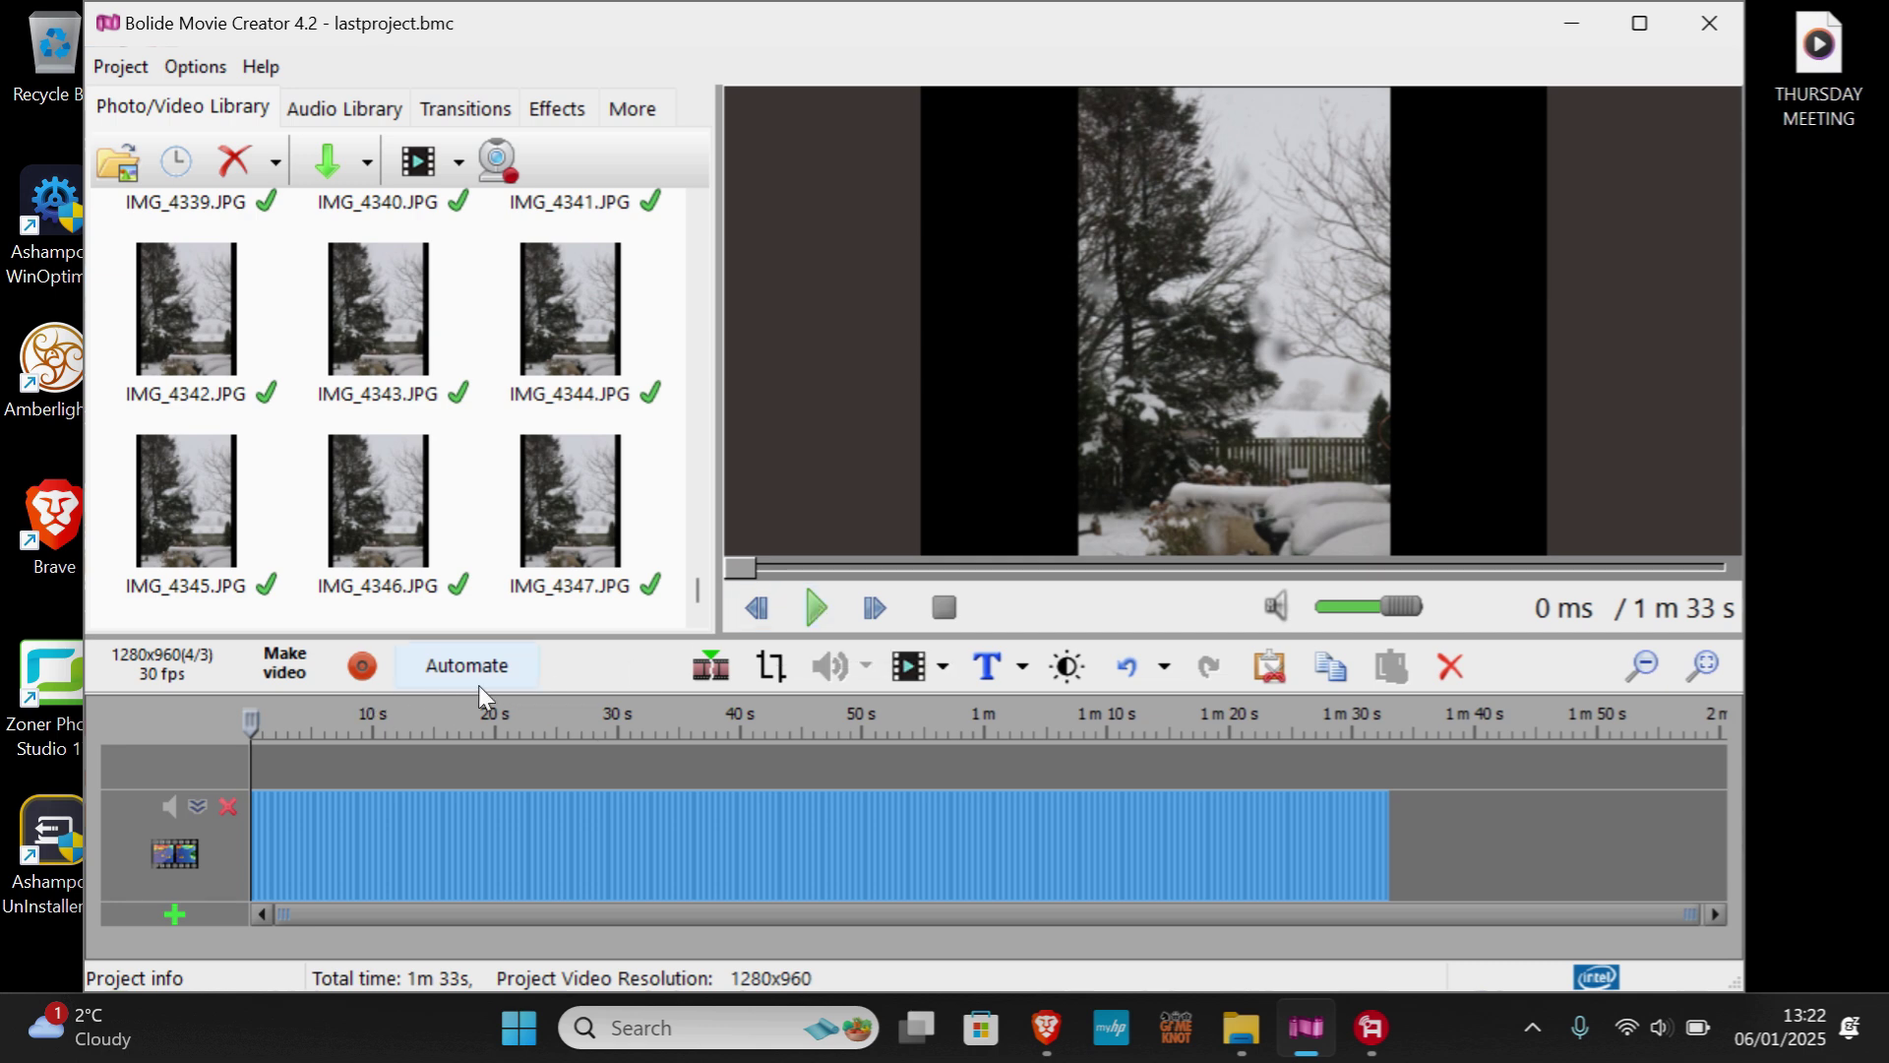
pyautogui.click(813, 607)
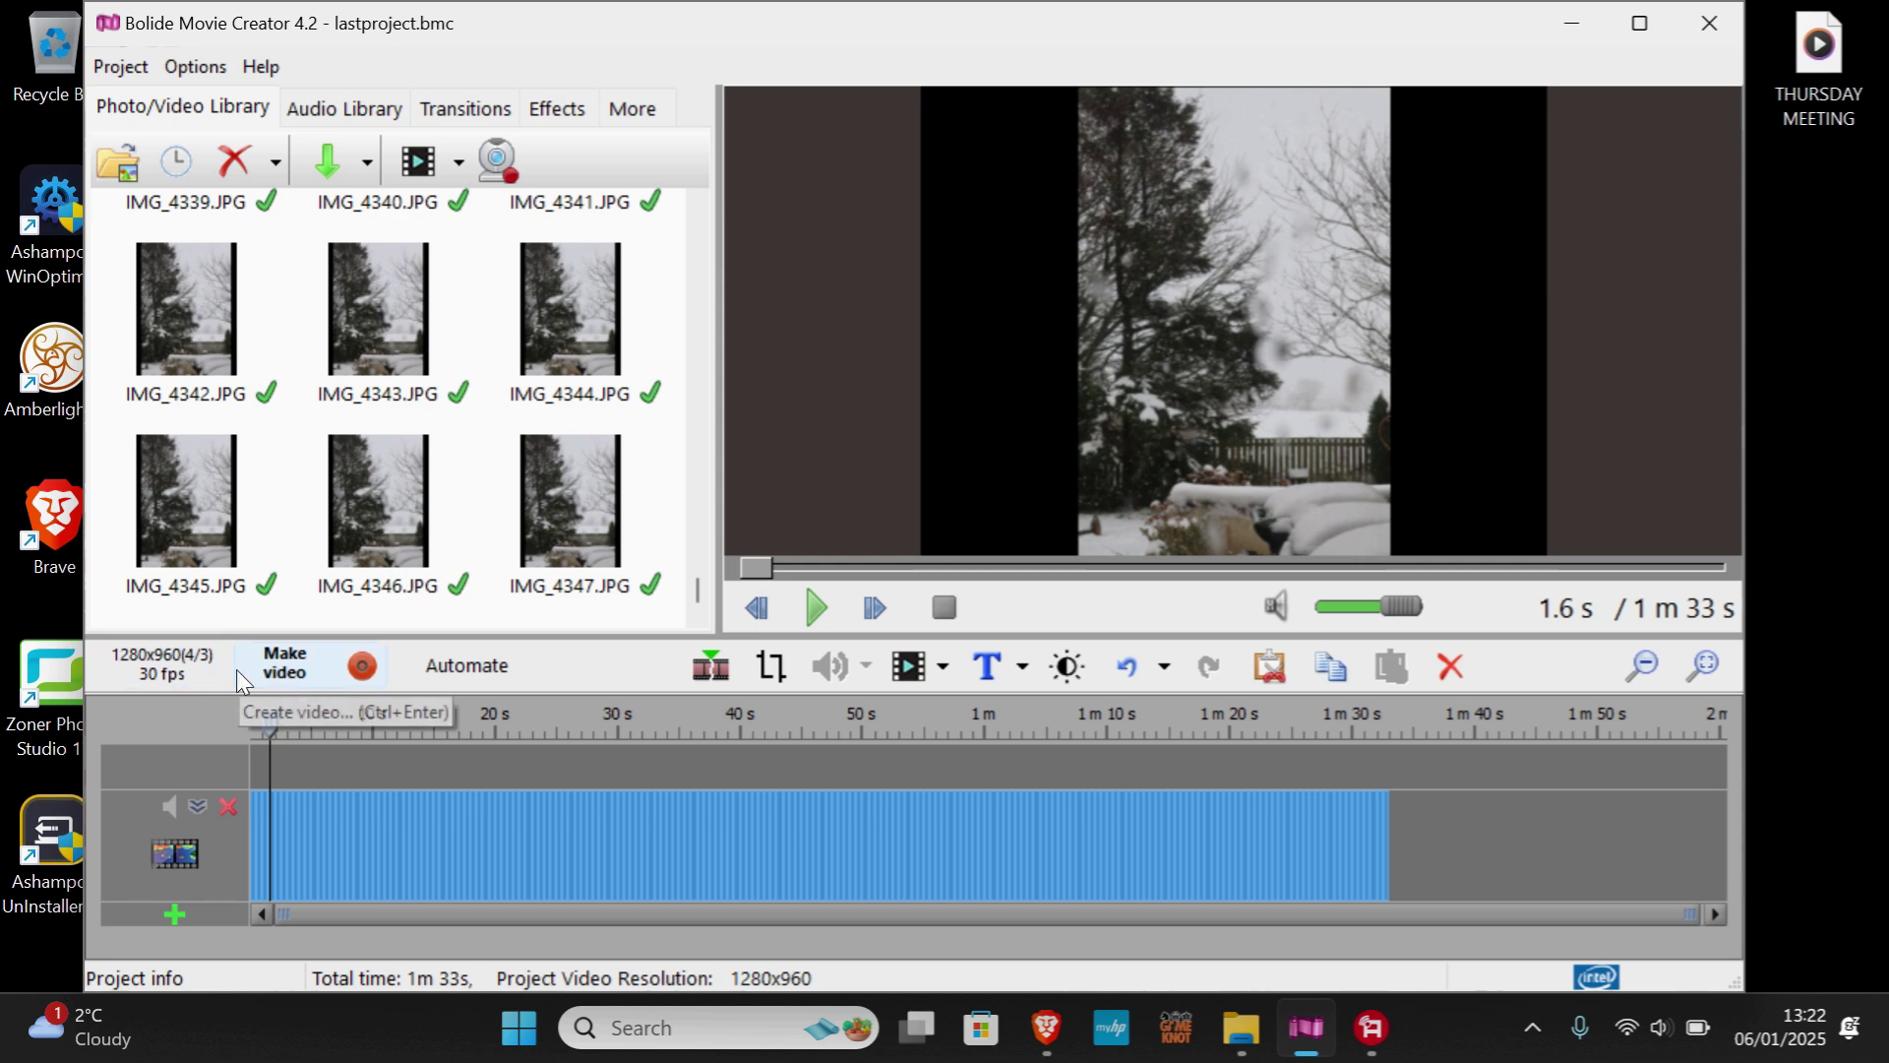
# - Export the project as an MP4 video named SnowLAPSE
pyautogui.click(286, 663)
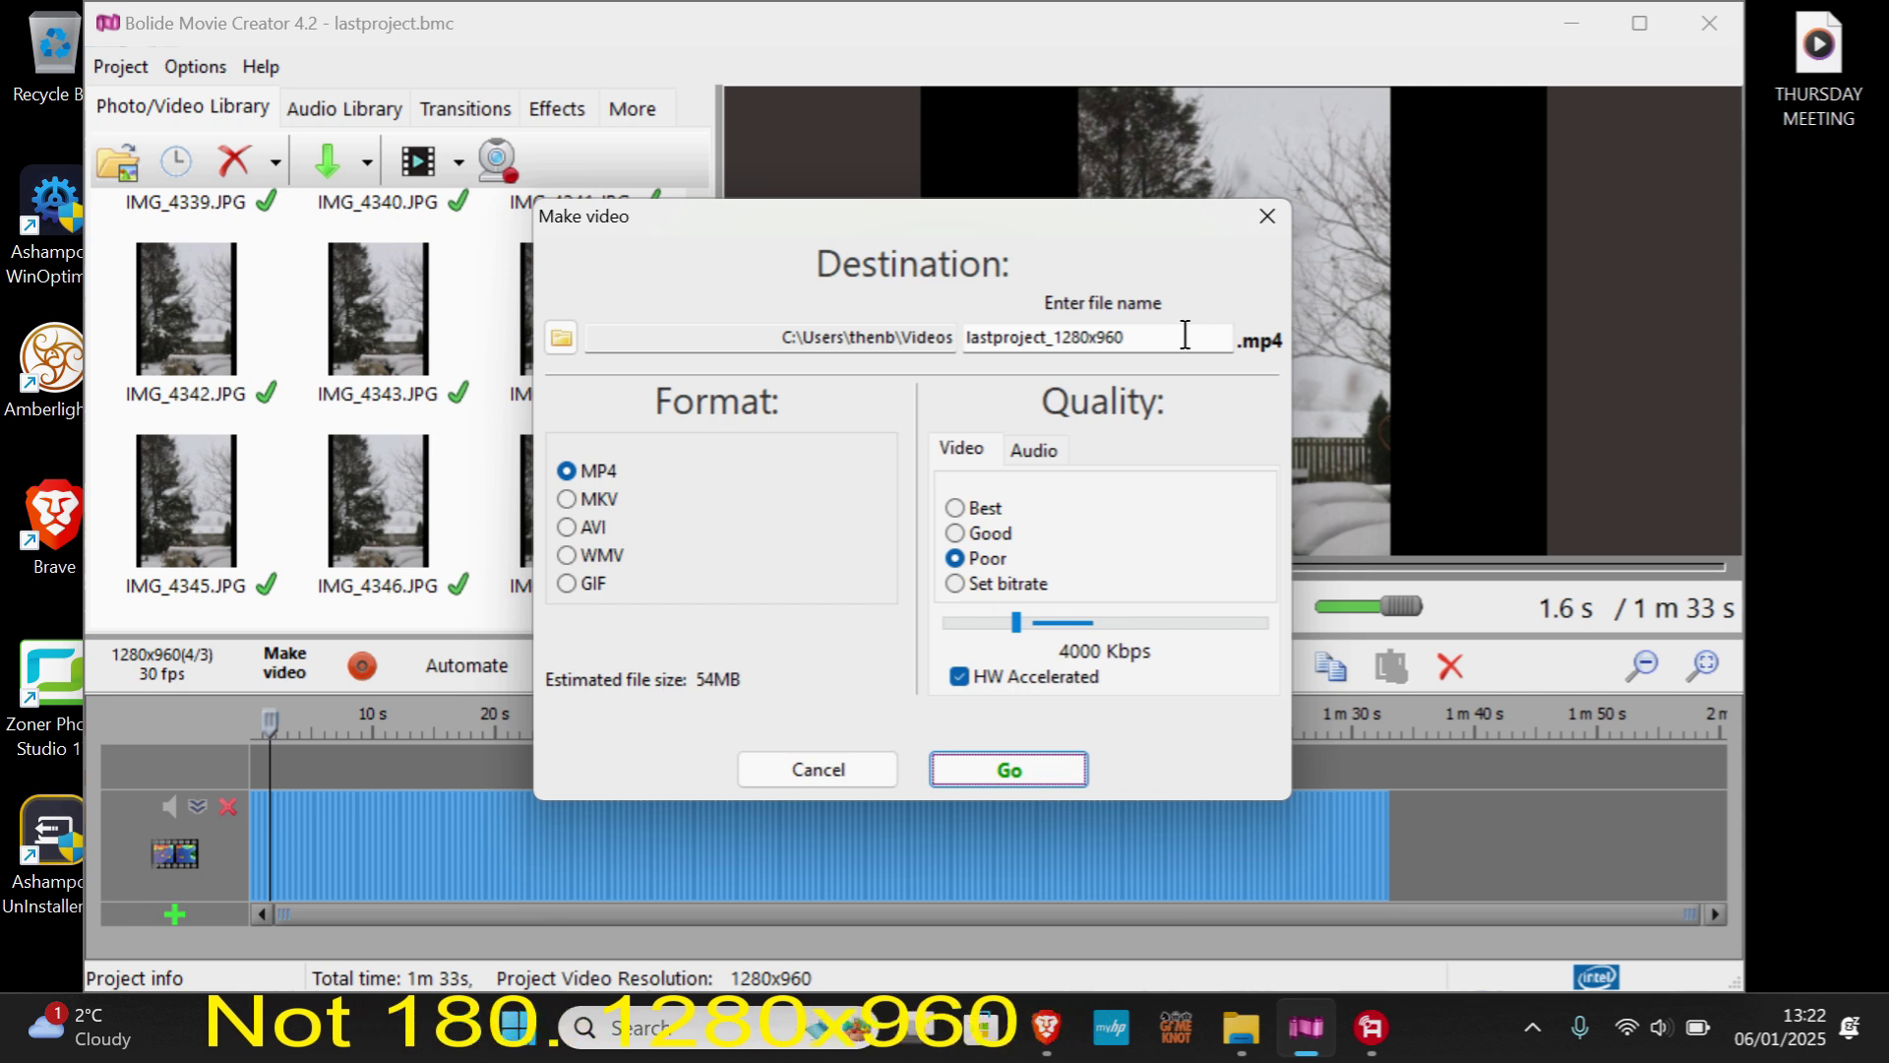
pyautogui.moveTo(1185, 328); pyautogui.dragTo(947, 321)
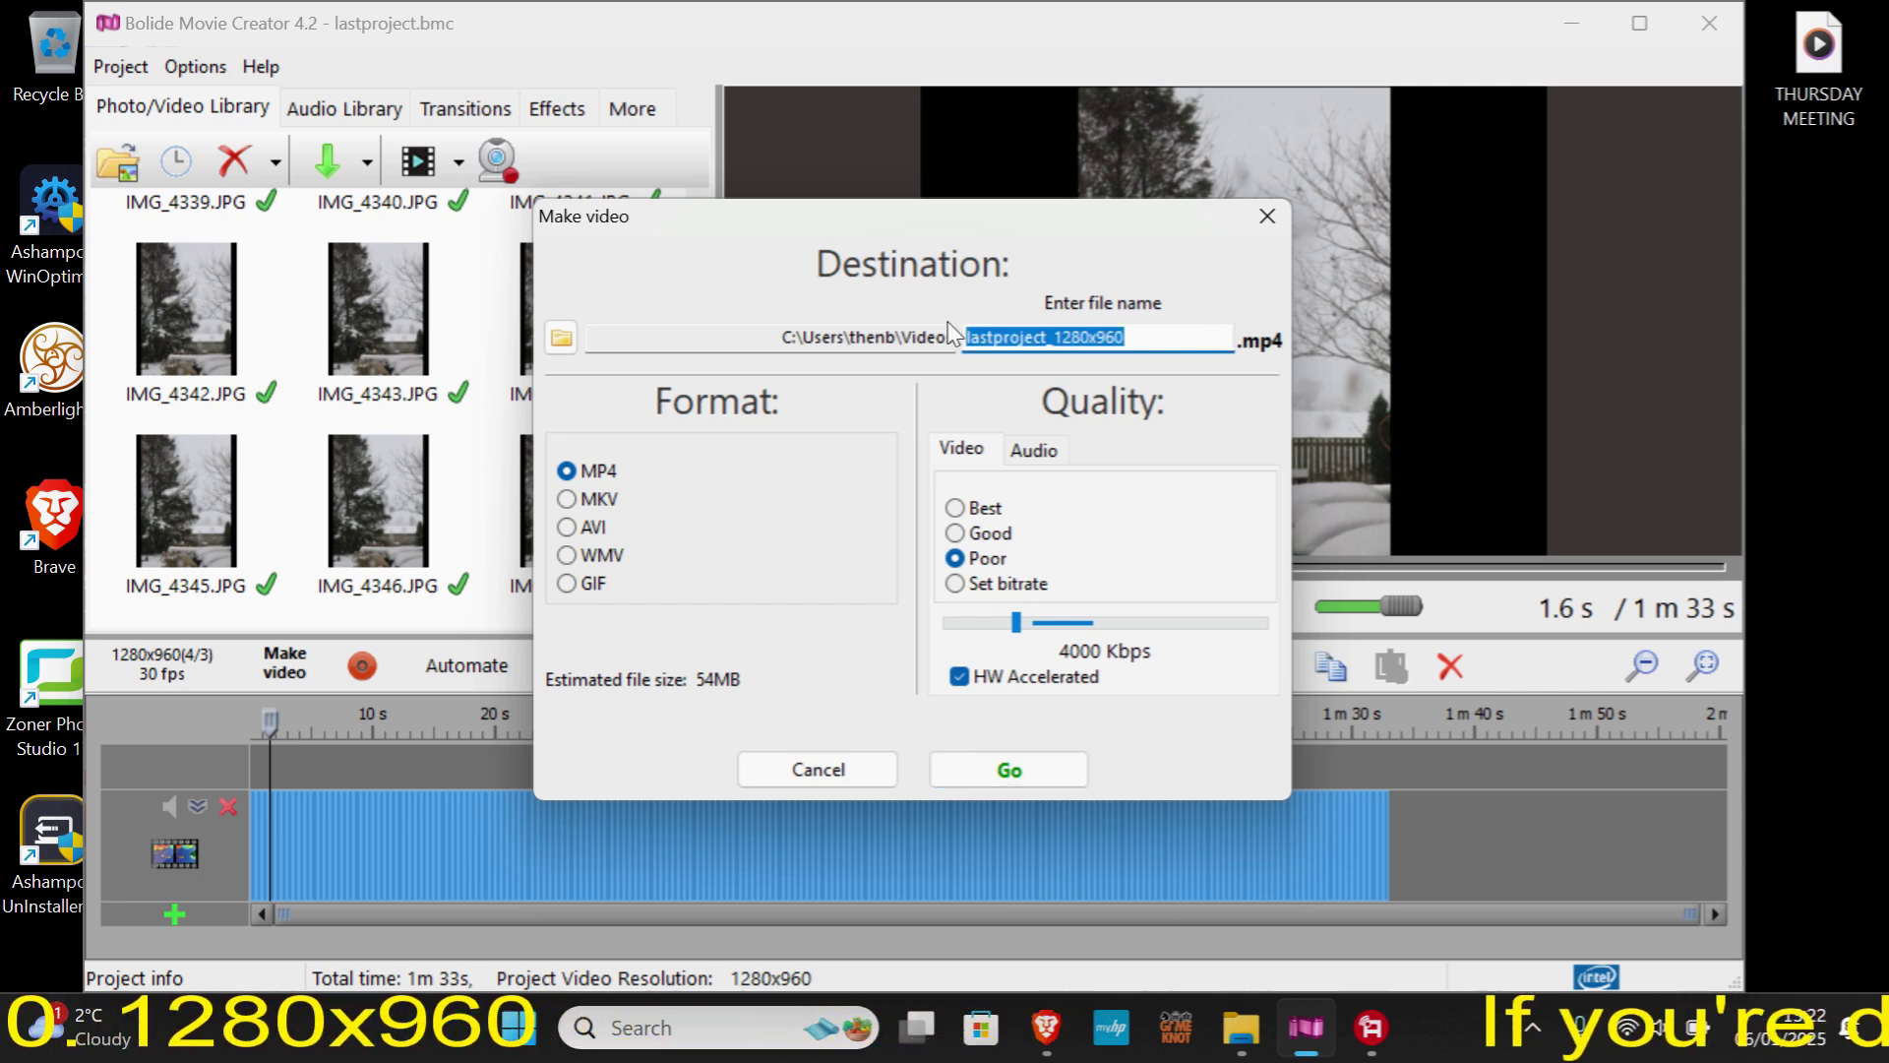
pyautogui.write('SnowLAPSE')
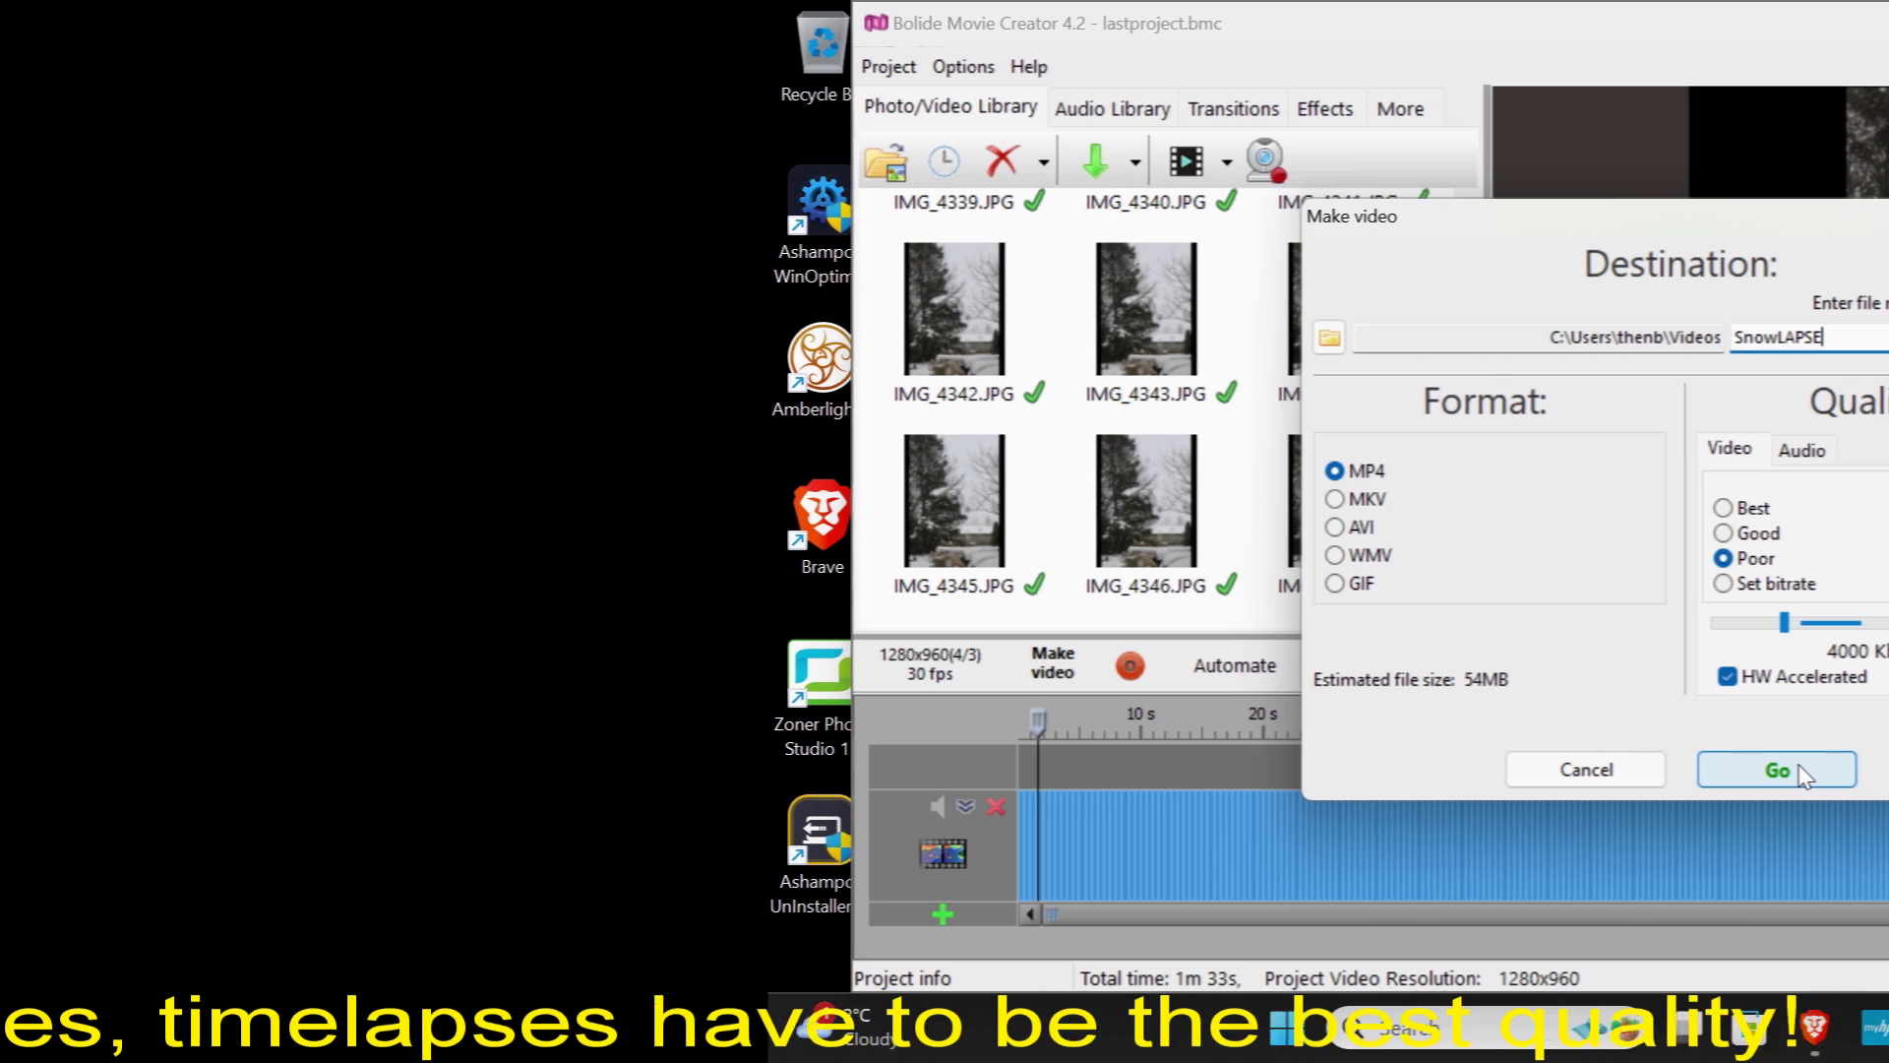
pyautogui.click(1649, 776)
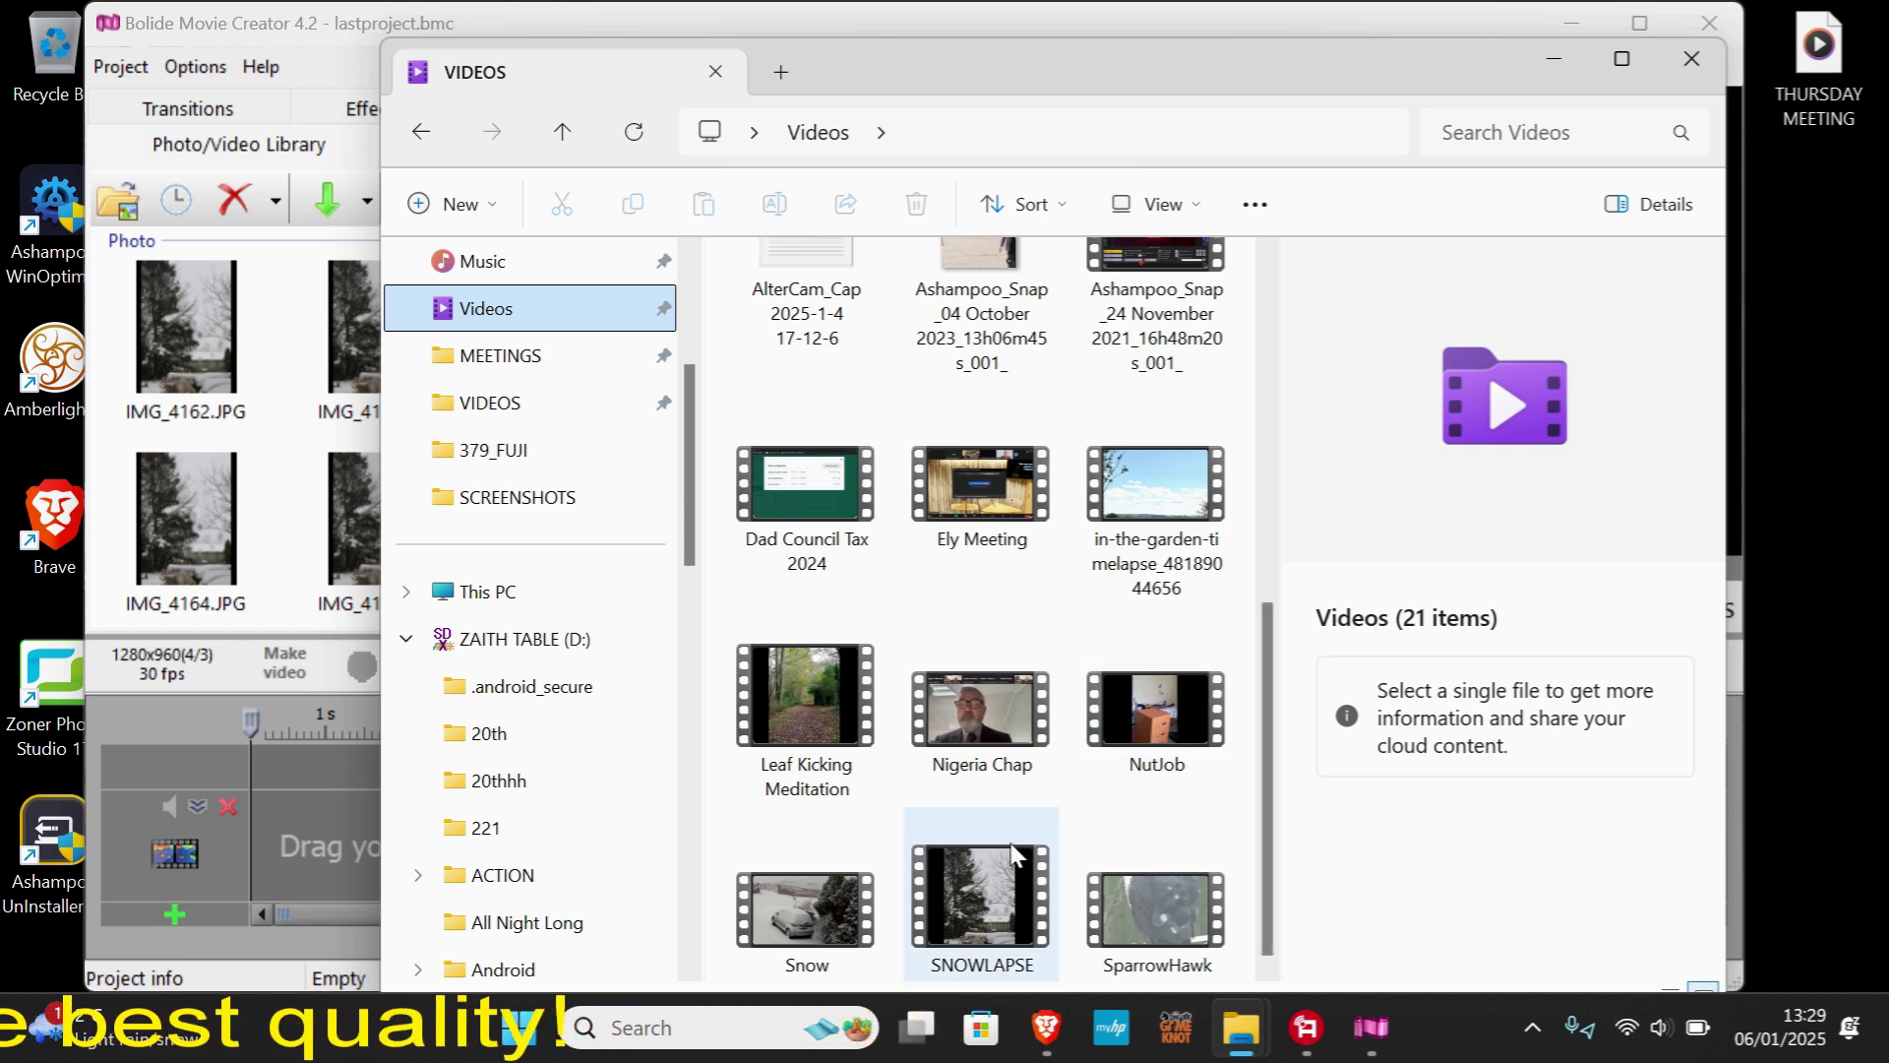
# - Add the exported SNOWLAPSE video from the Videos folder to the project's media library, then minimize the folder window
pyautogui.click(988, 876)
pyautogui.moveTo(711, 758); pyautogui.dragTo(181, 331)
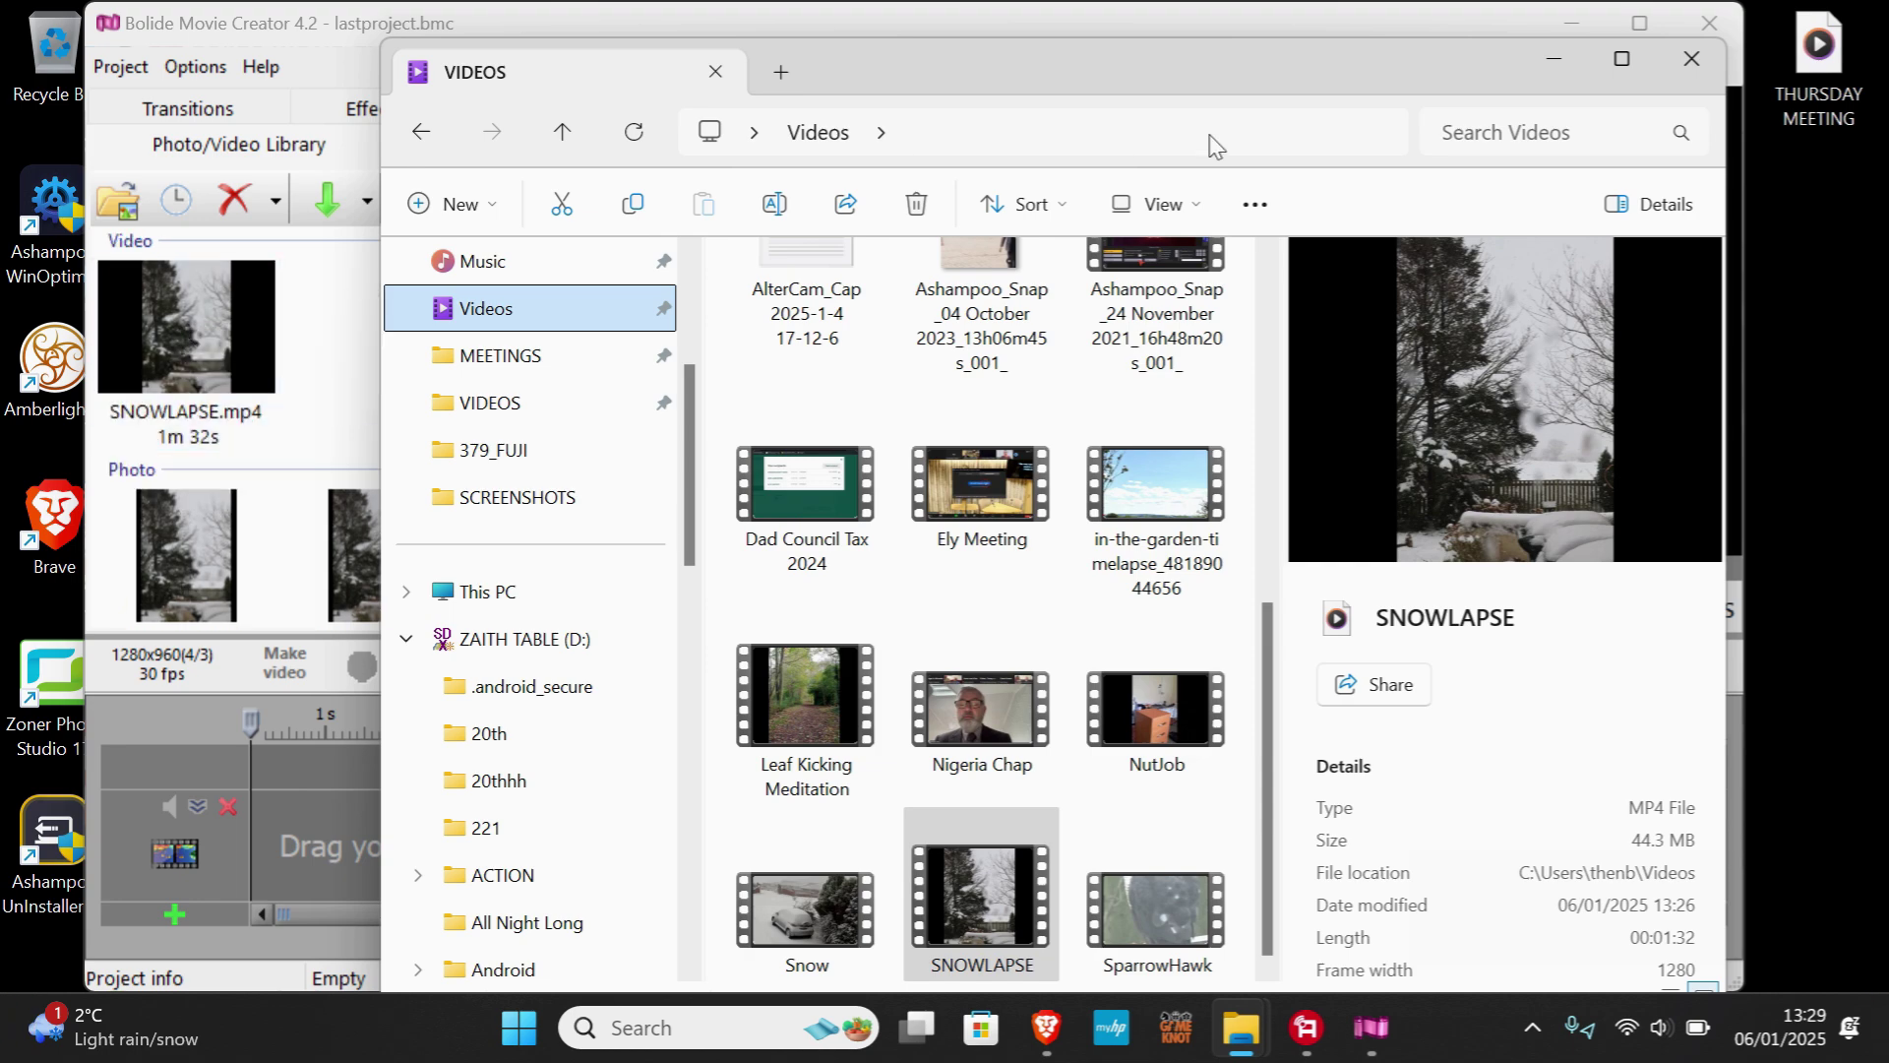
pyautogui.click(1552, 67)
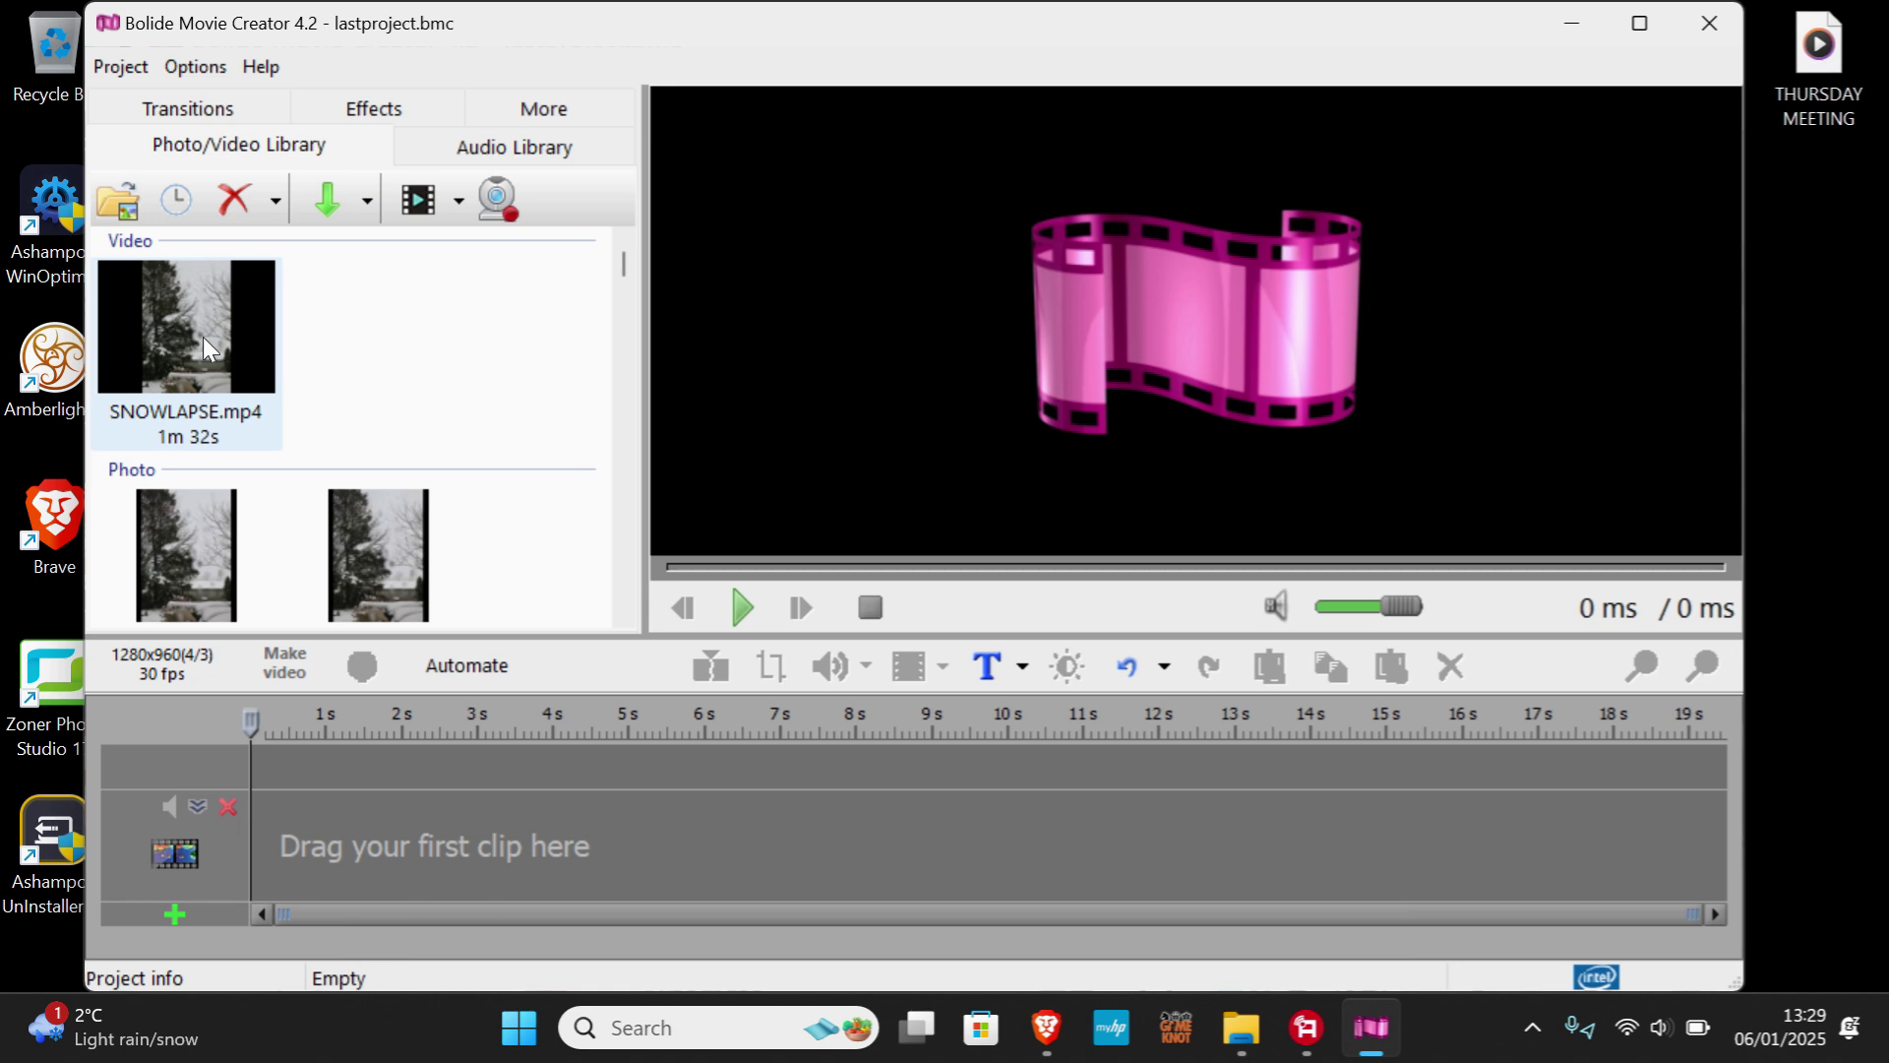
# - Place SNOWLAPSE.mp4 at the start of the empty timeline and play its opening seconds
pyautogui.click(201, 334)
pyautogui.moveTo(284, 762); pyautogui.dragTo(275, 830)
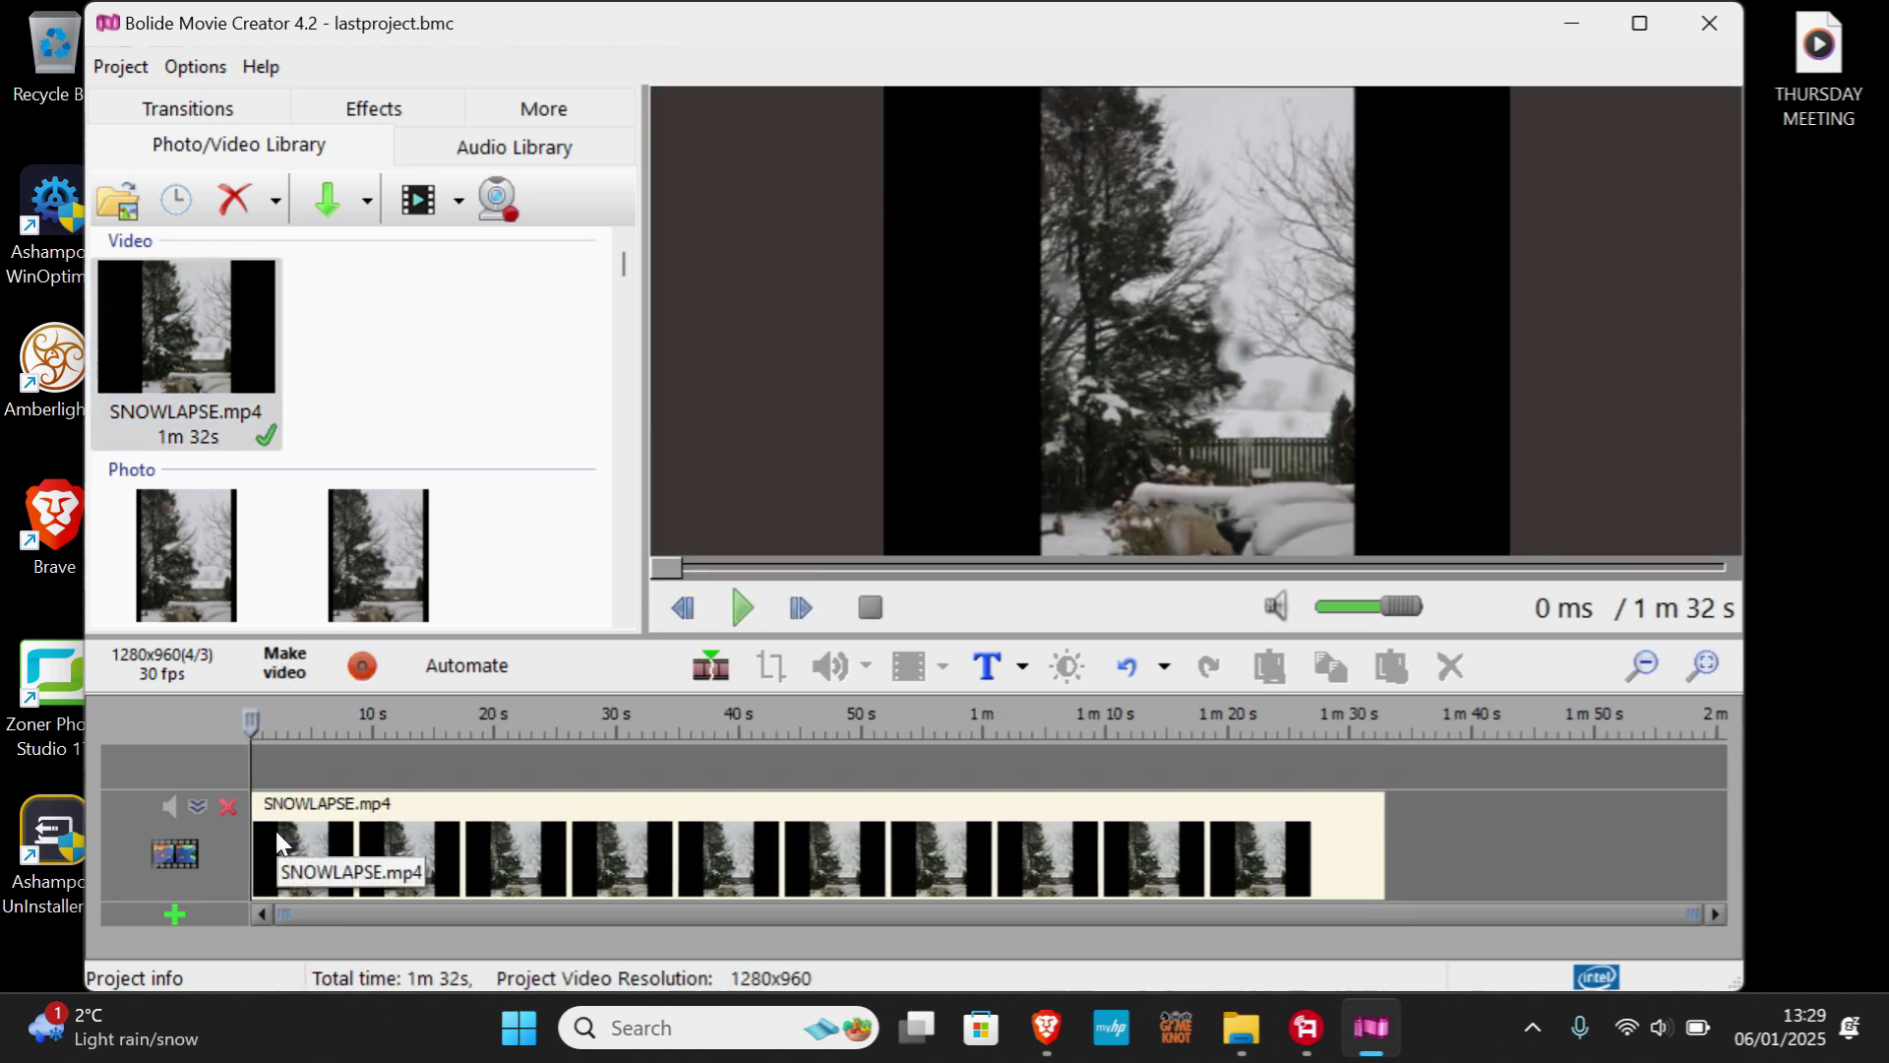
pyautogui.click(742, 609)
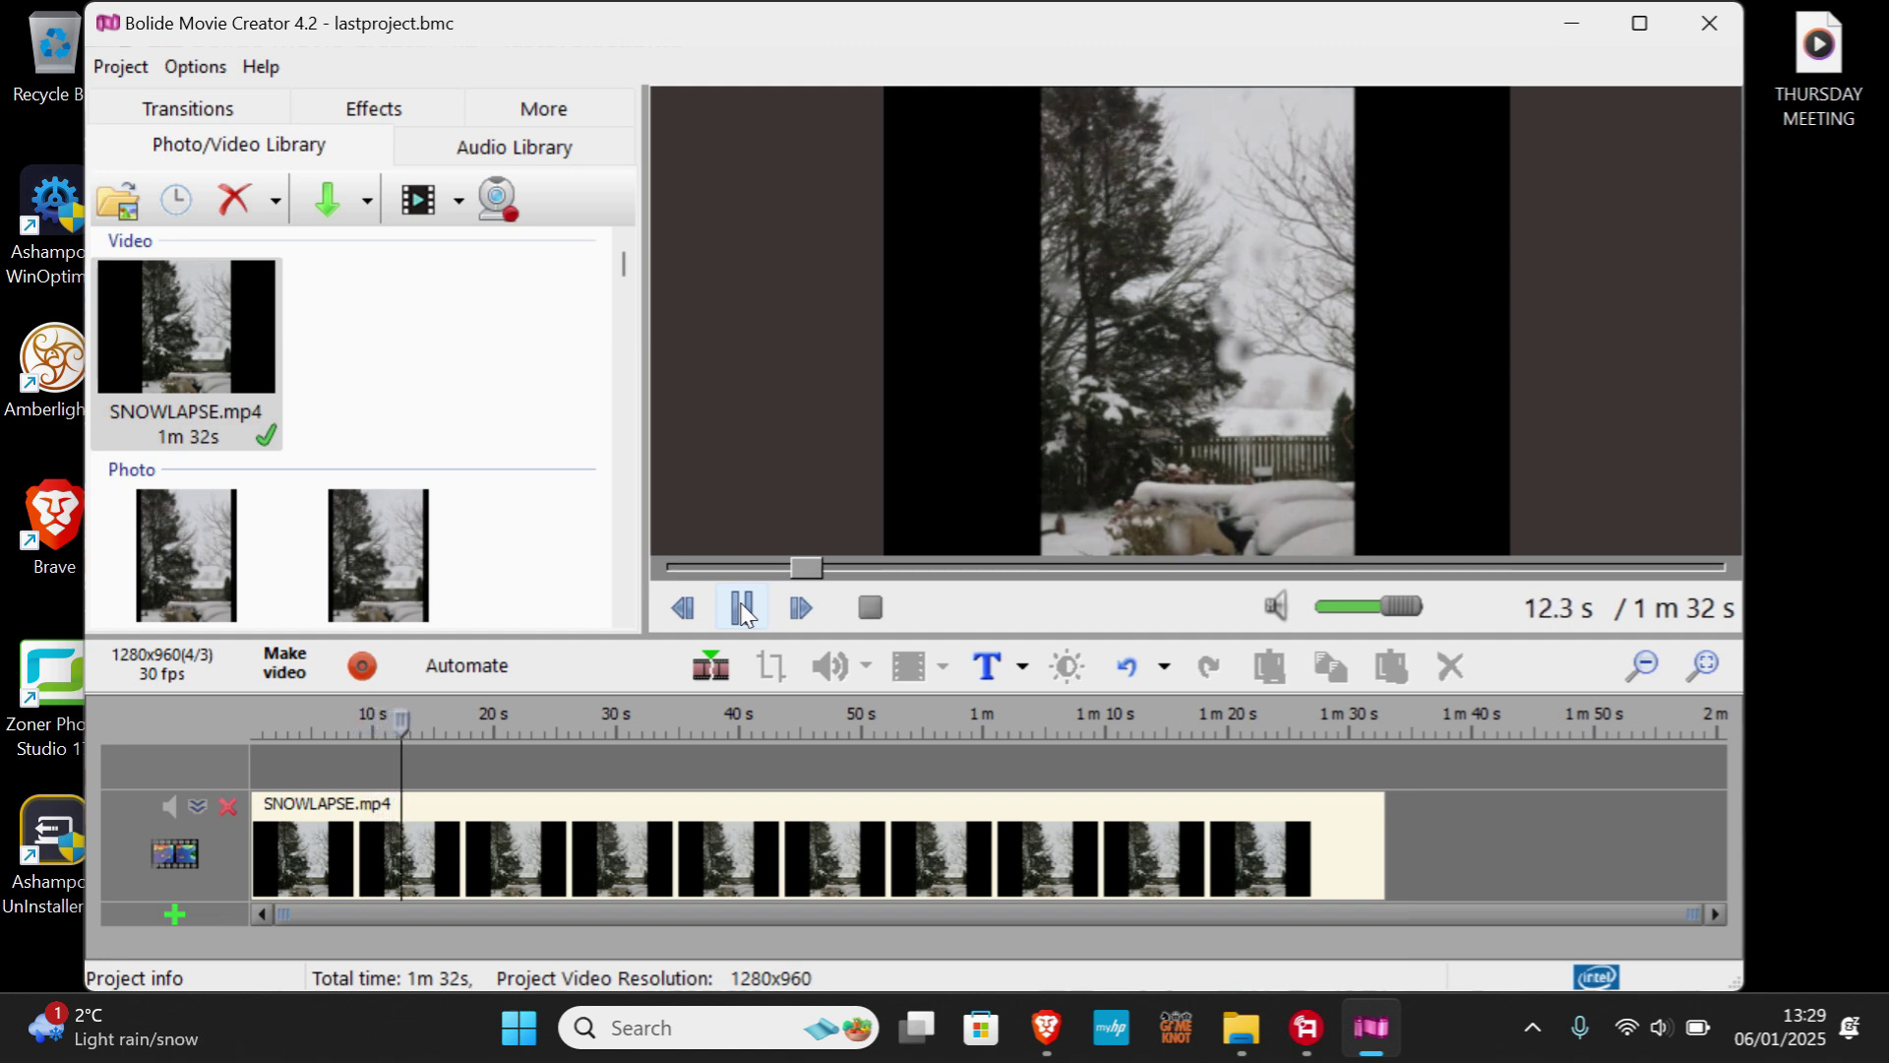
pyautogui.click(743, 610)
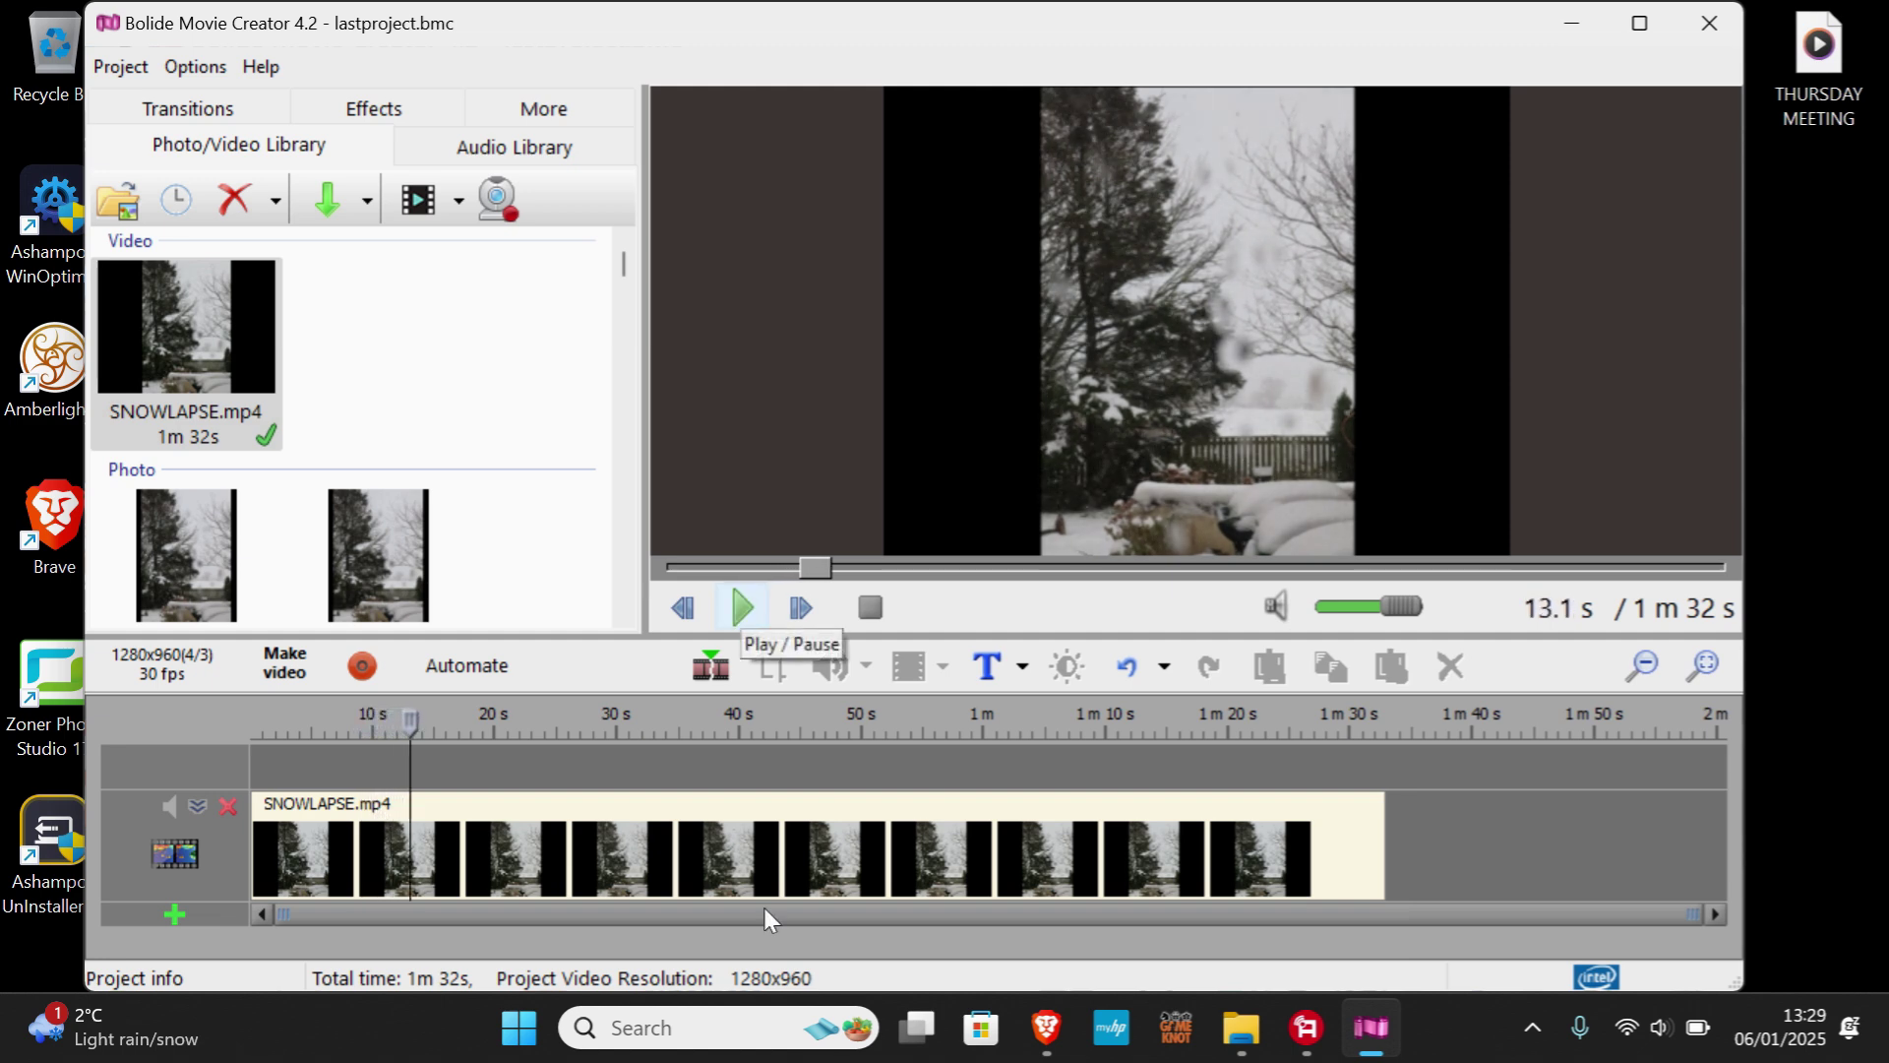
# - Set the speed of the SNOWLAPSE.mp4 clip to 2.0, play the result, and enlarge the preview area
pyautogui.rightClick(746, 856)
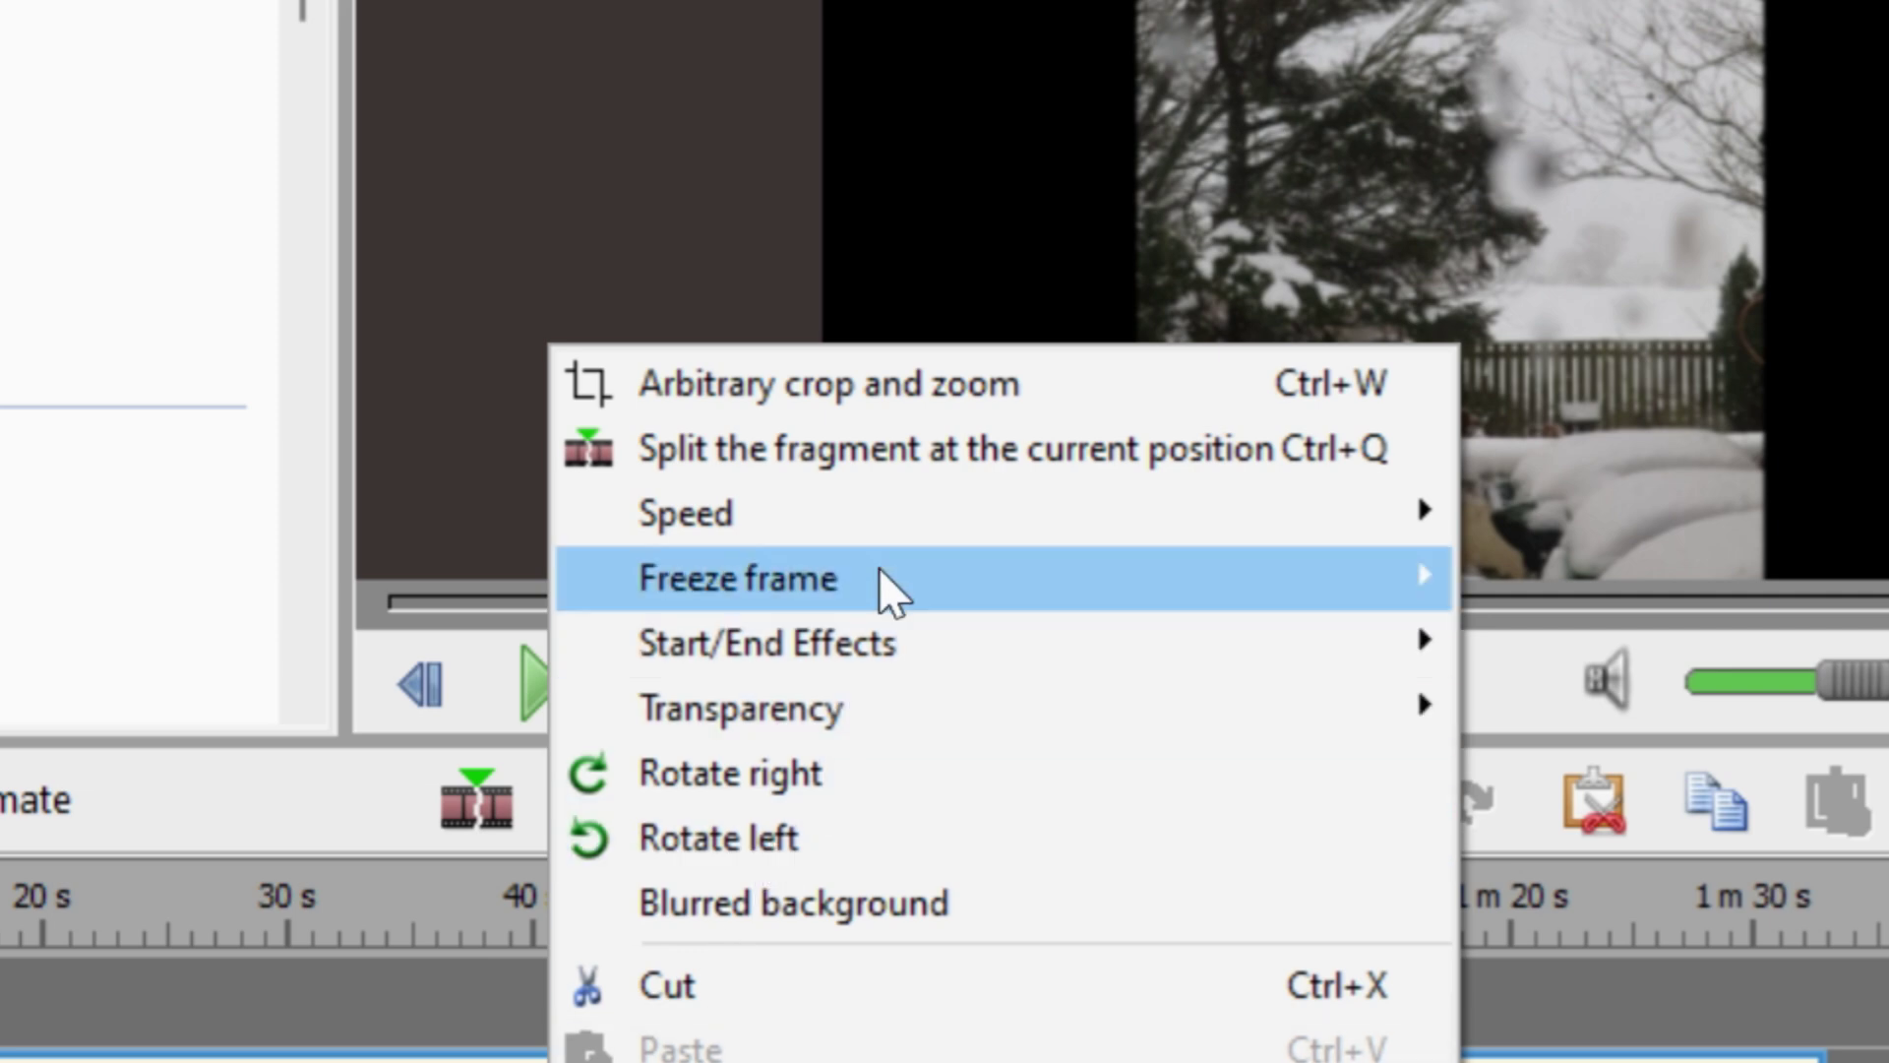
pyautogui.moveTo(909, 494)
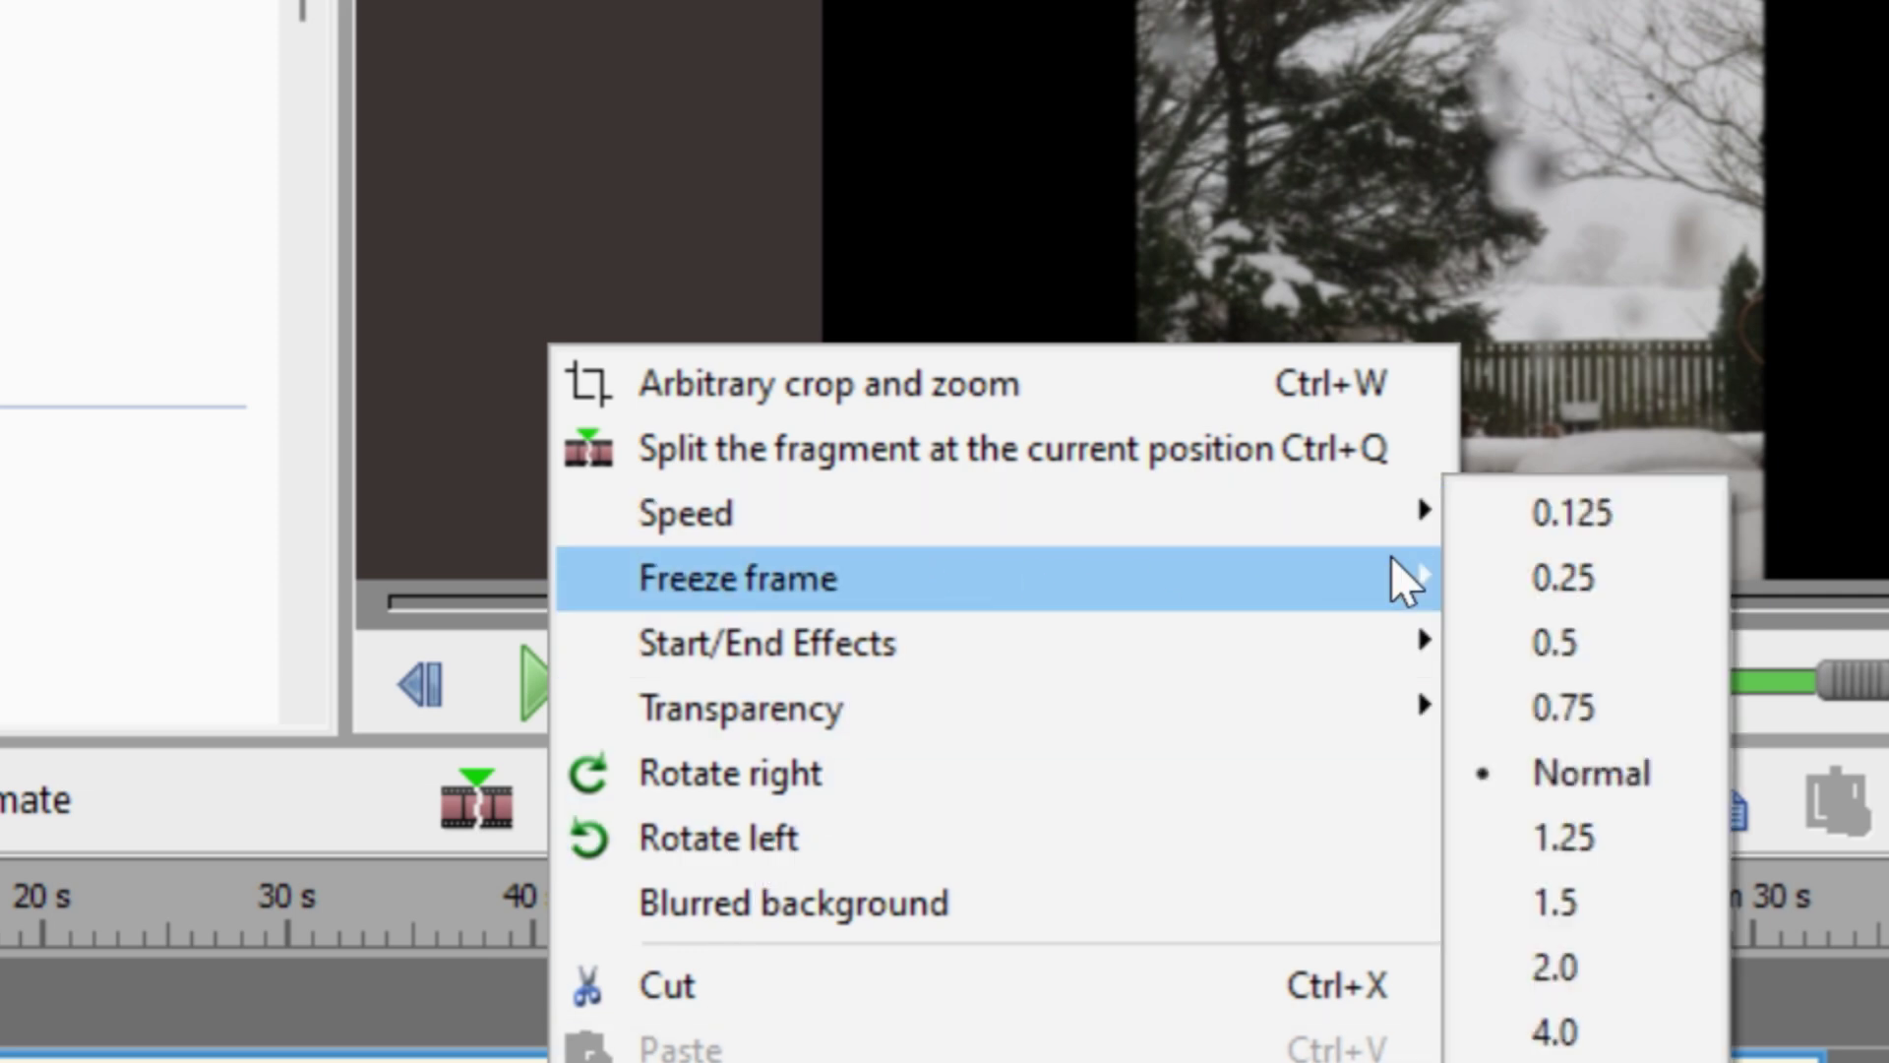
pyautogui.click(1535, 969)
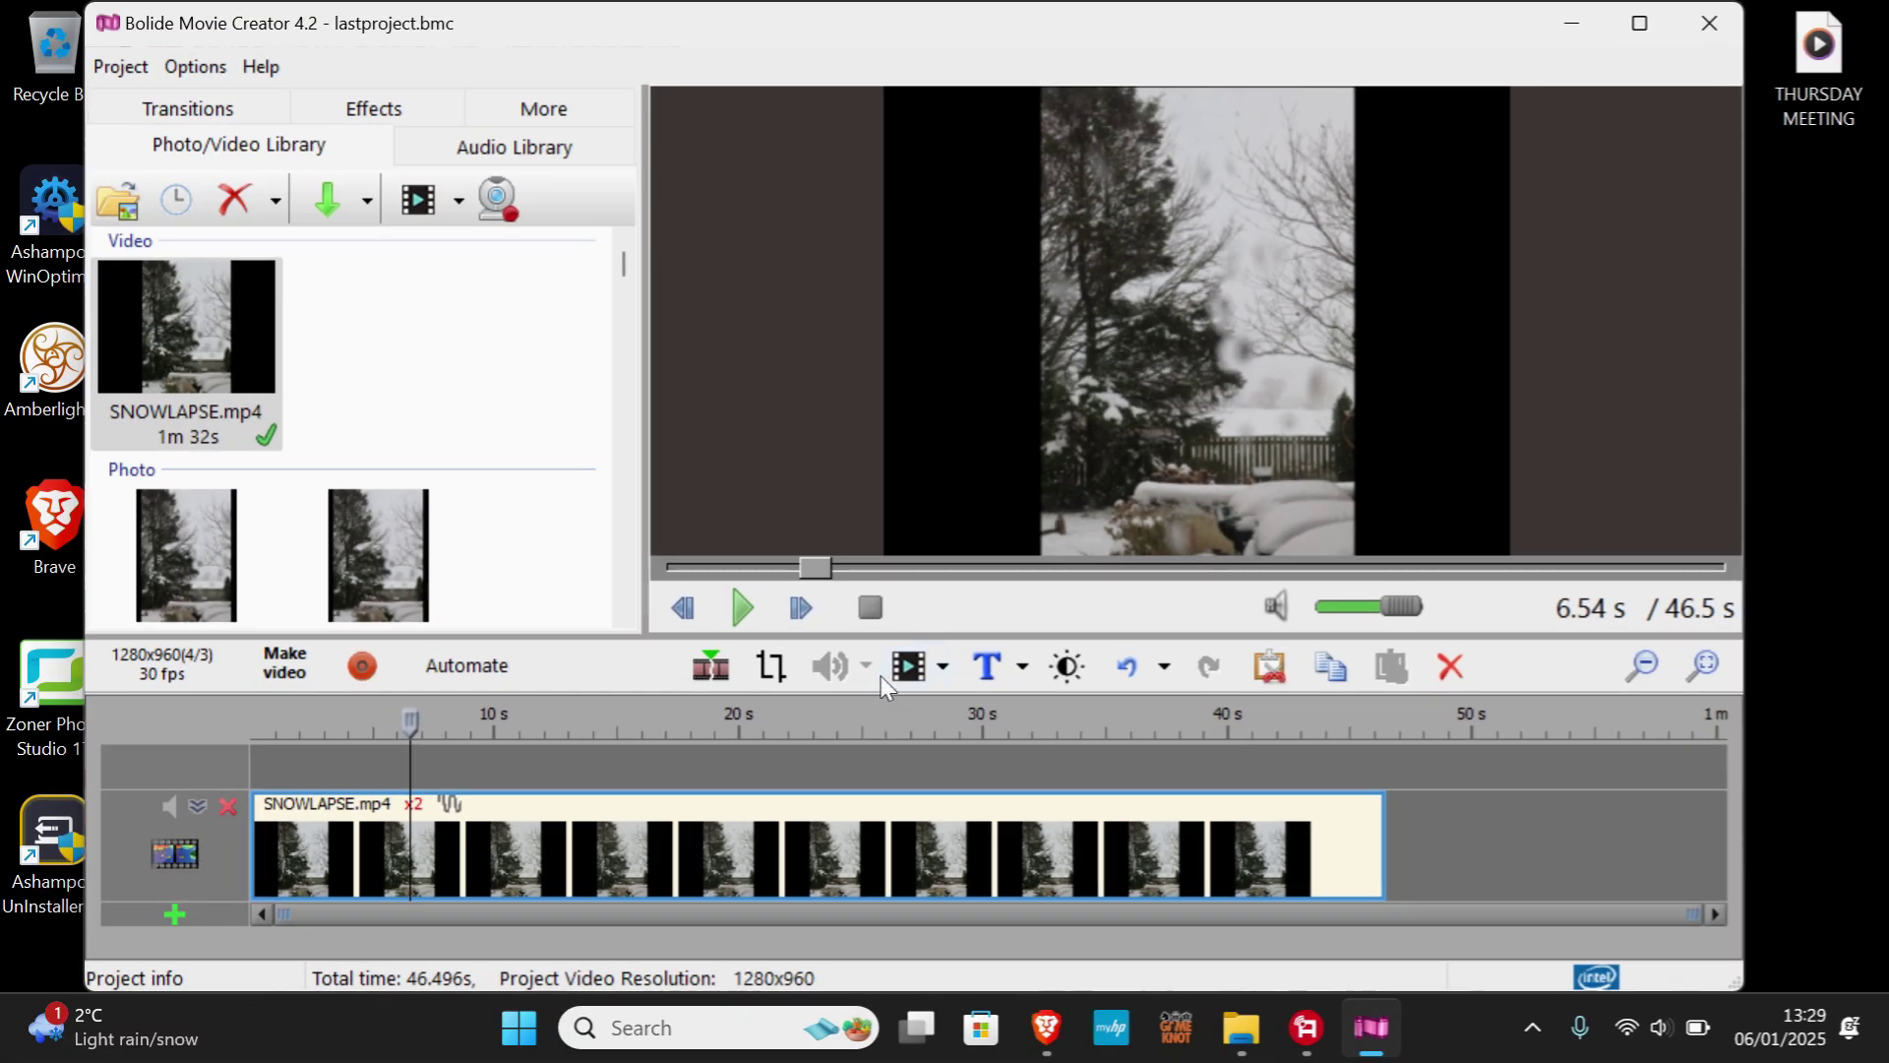
pyautogui.click(744, 609)
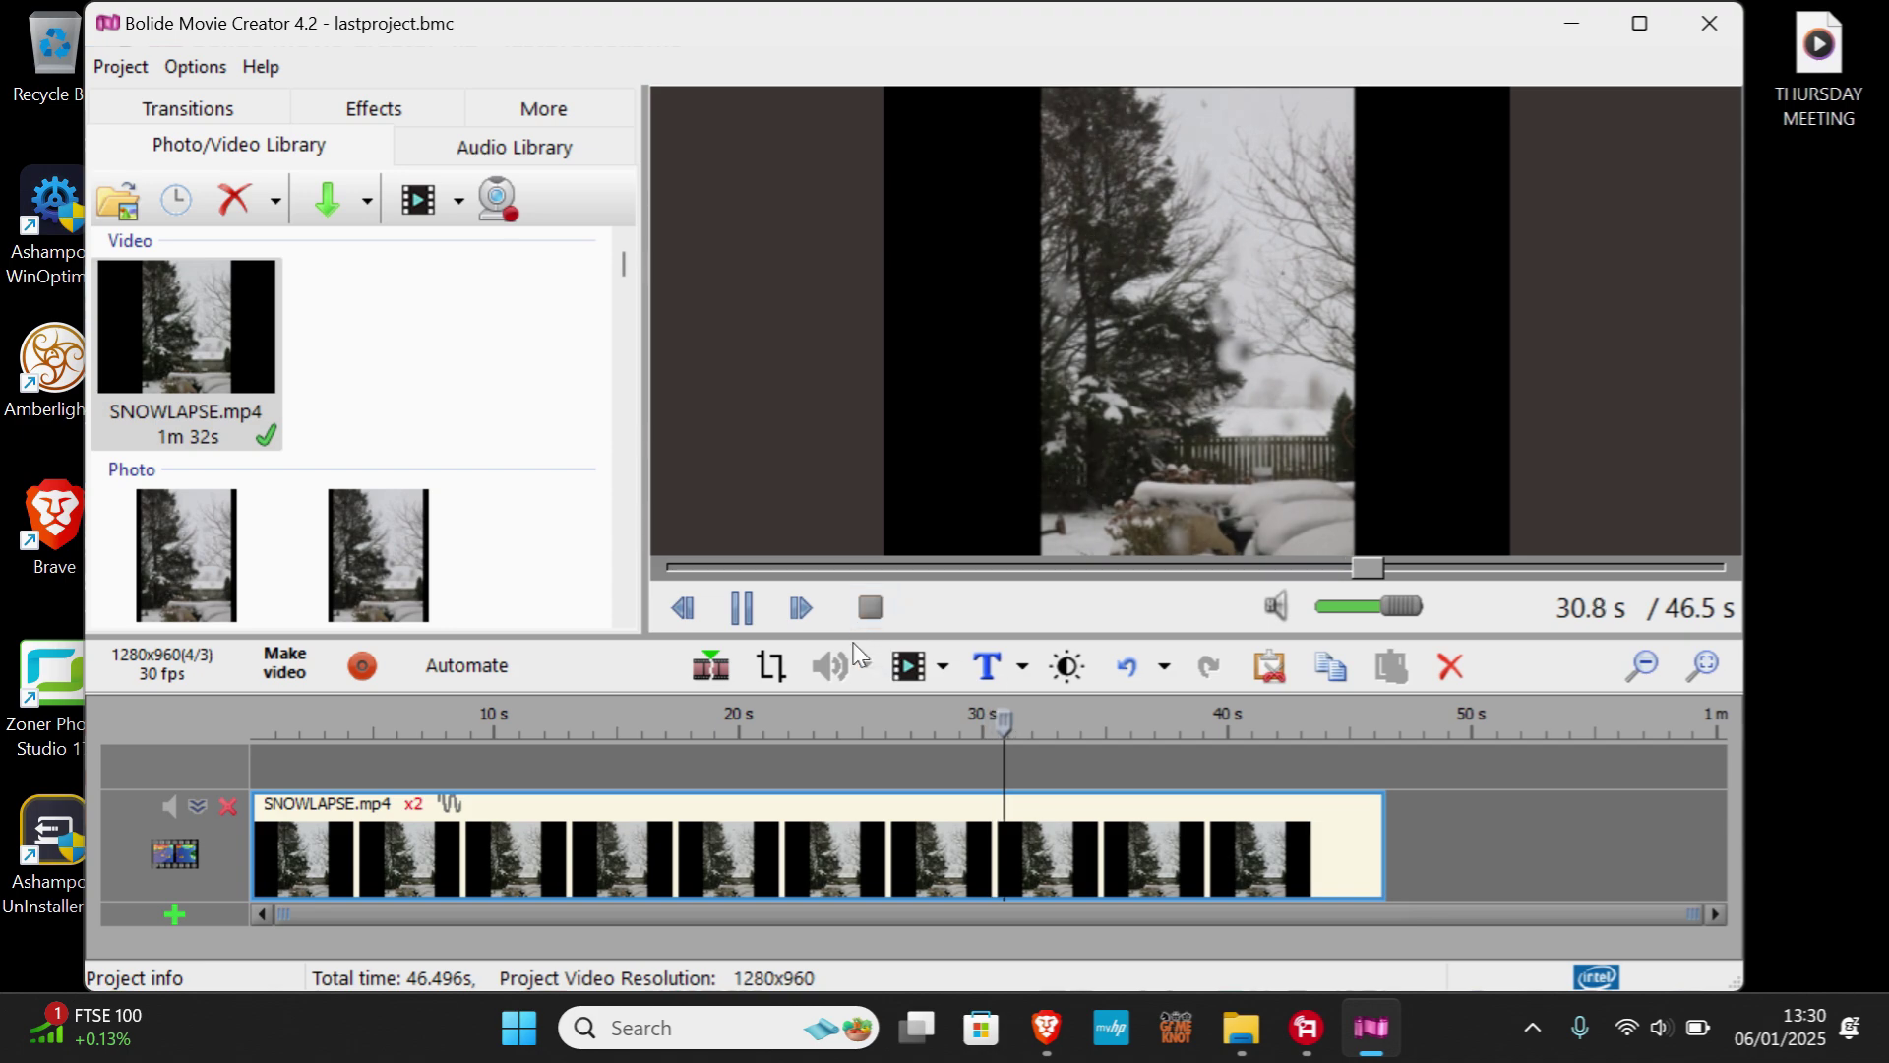
pyautogui.moveTo(853, 637); pyautogui.dragTo(843, 756)
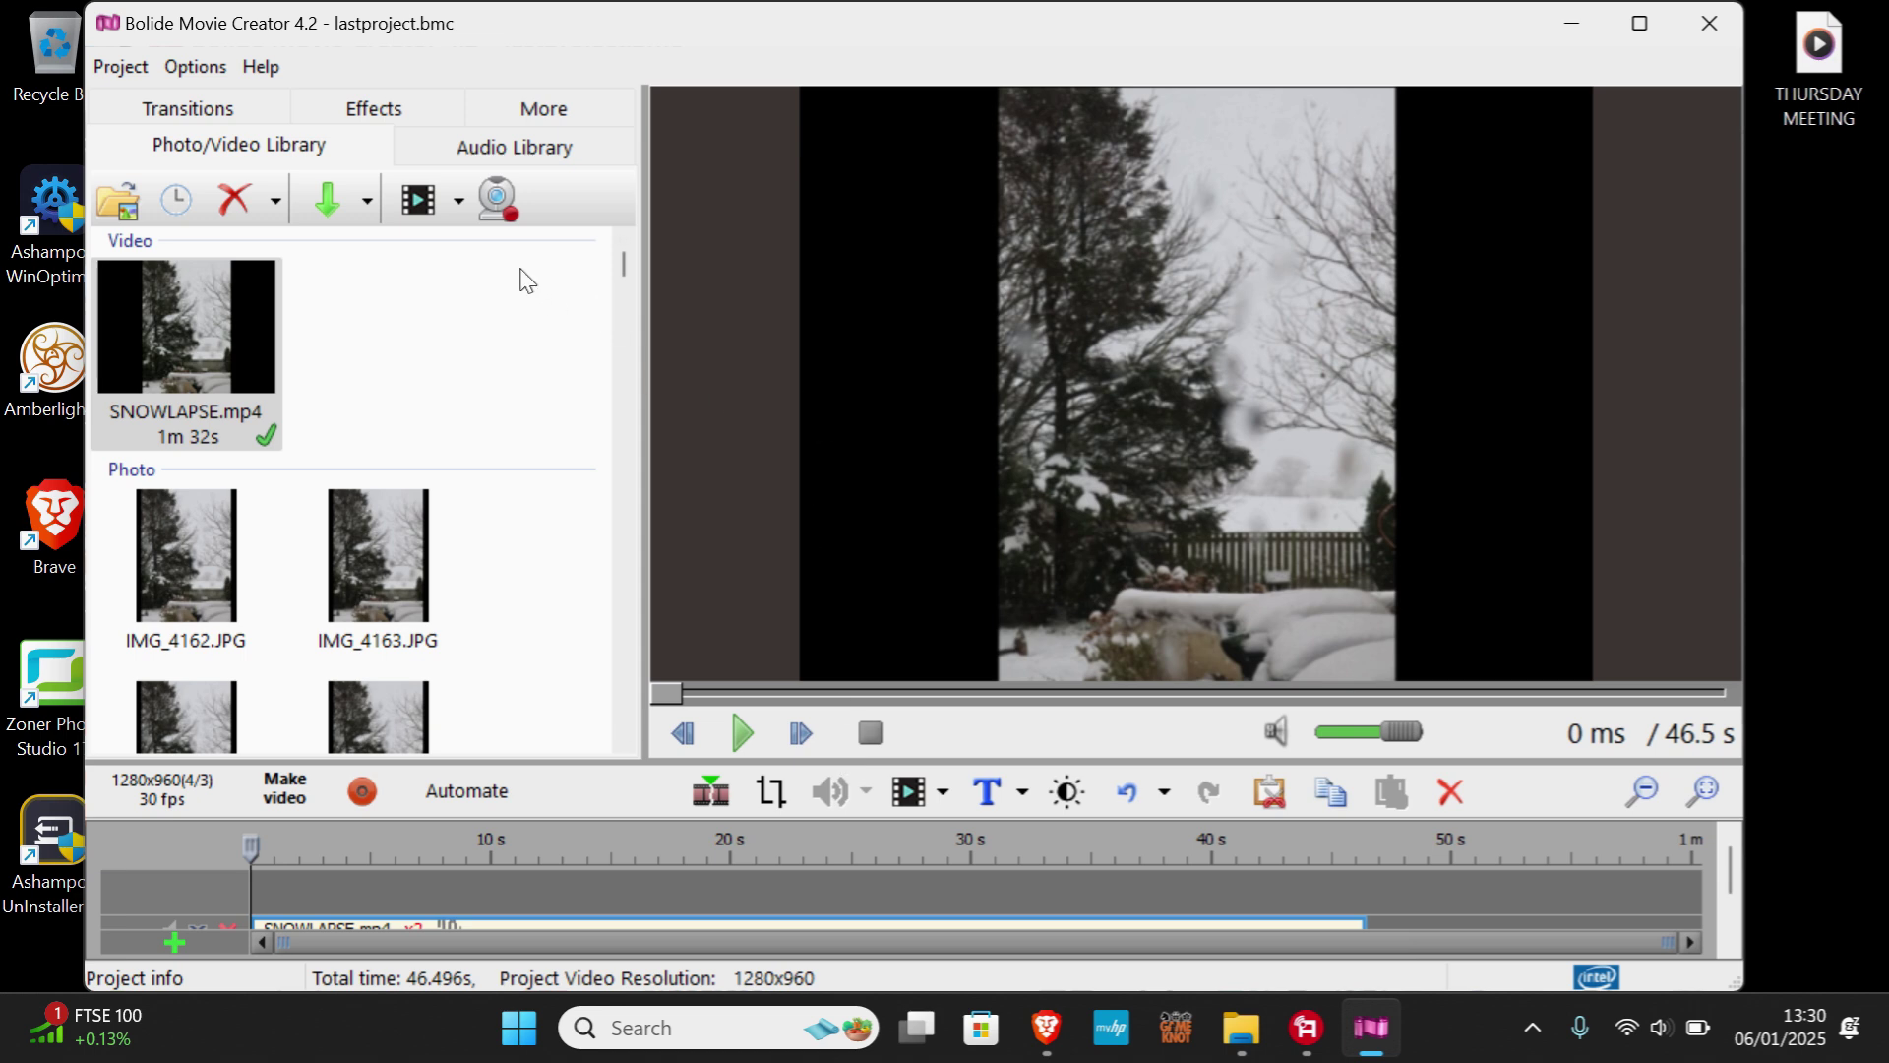
# - Examine the available effects, audio library, transitions and virtual screens, previewing the Rotate 2 transition
pyautogui.click(421, 113)
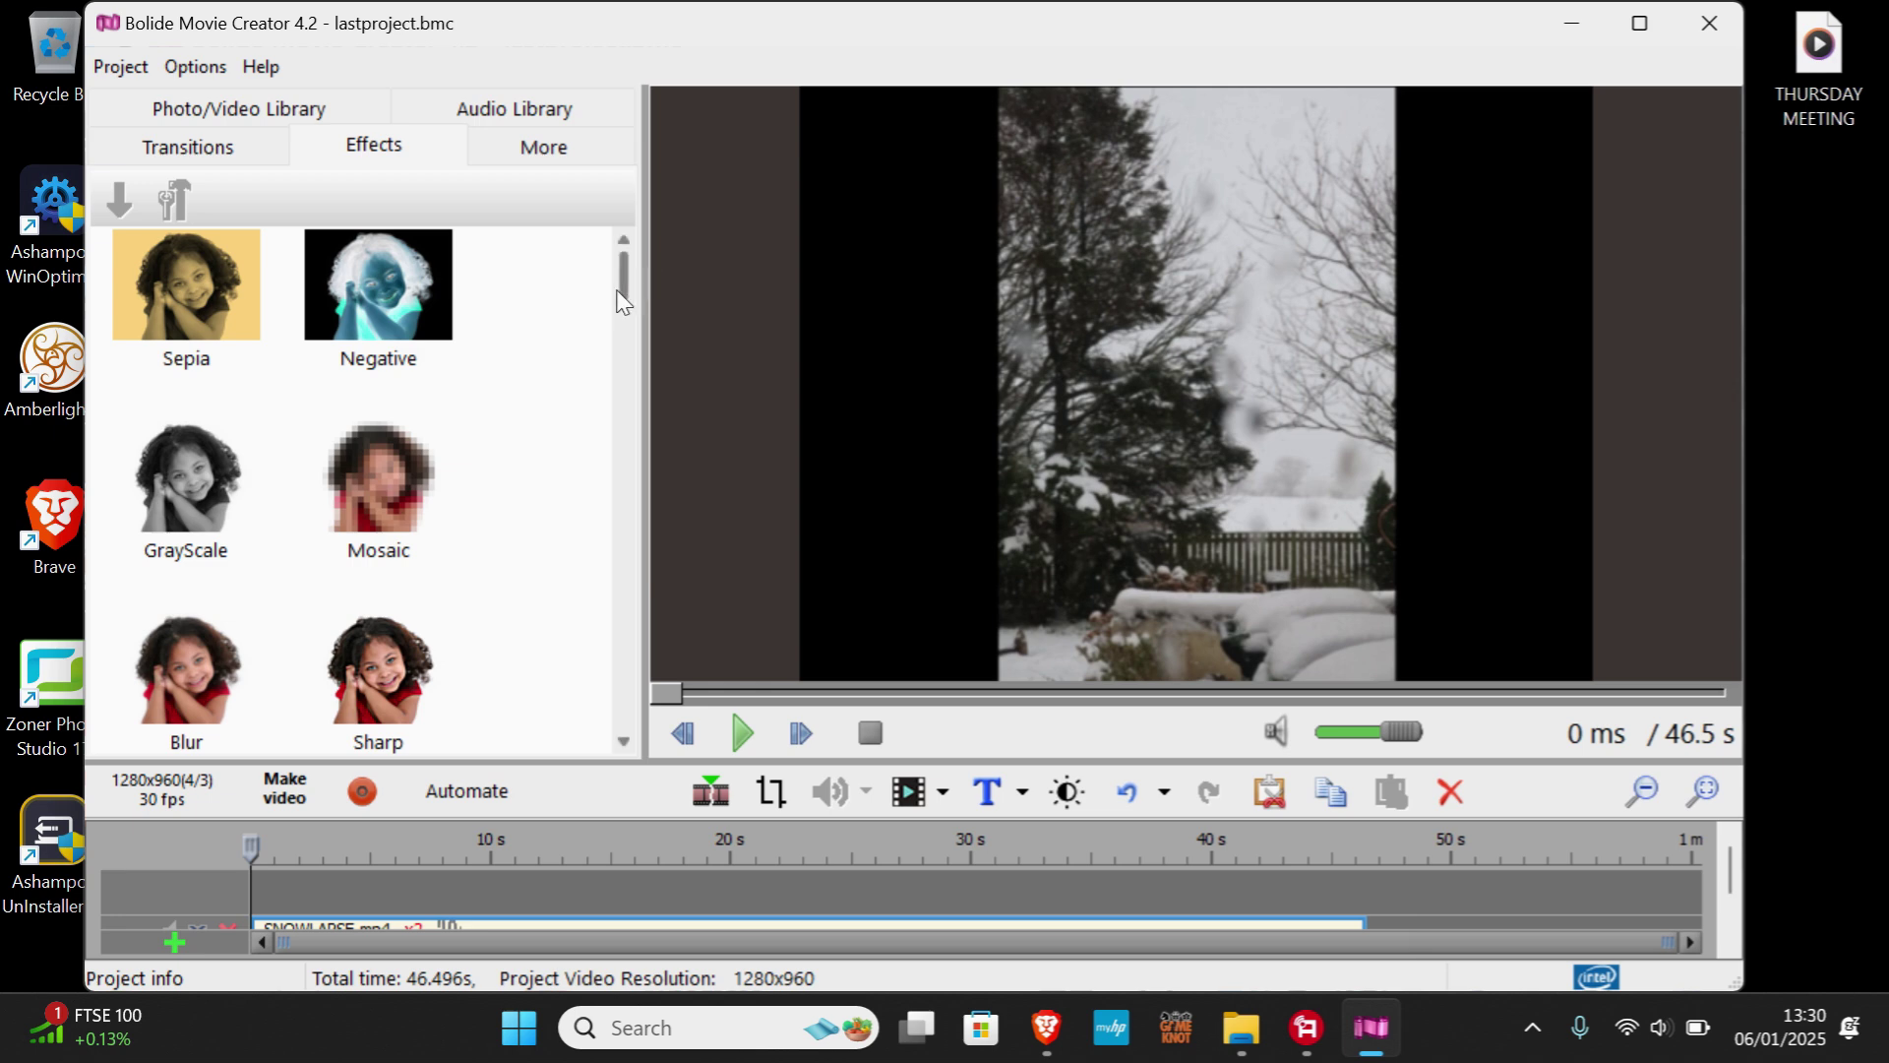
pyautogui.moveTo(617, 300); pyautogui.dragTo(596, 471)
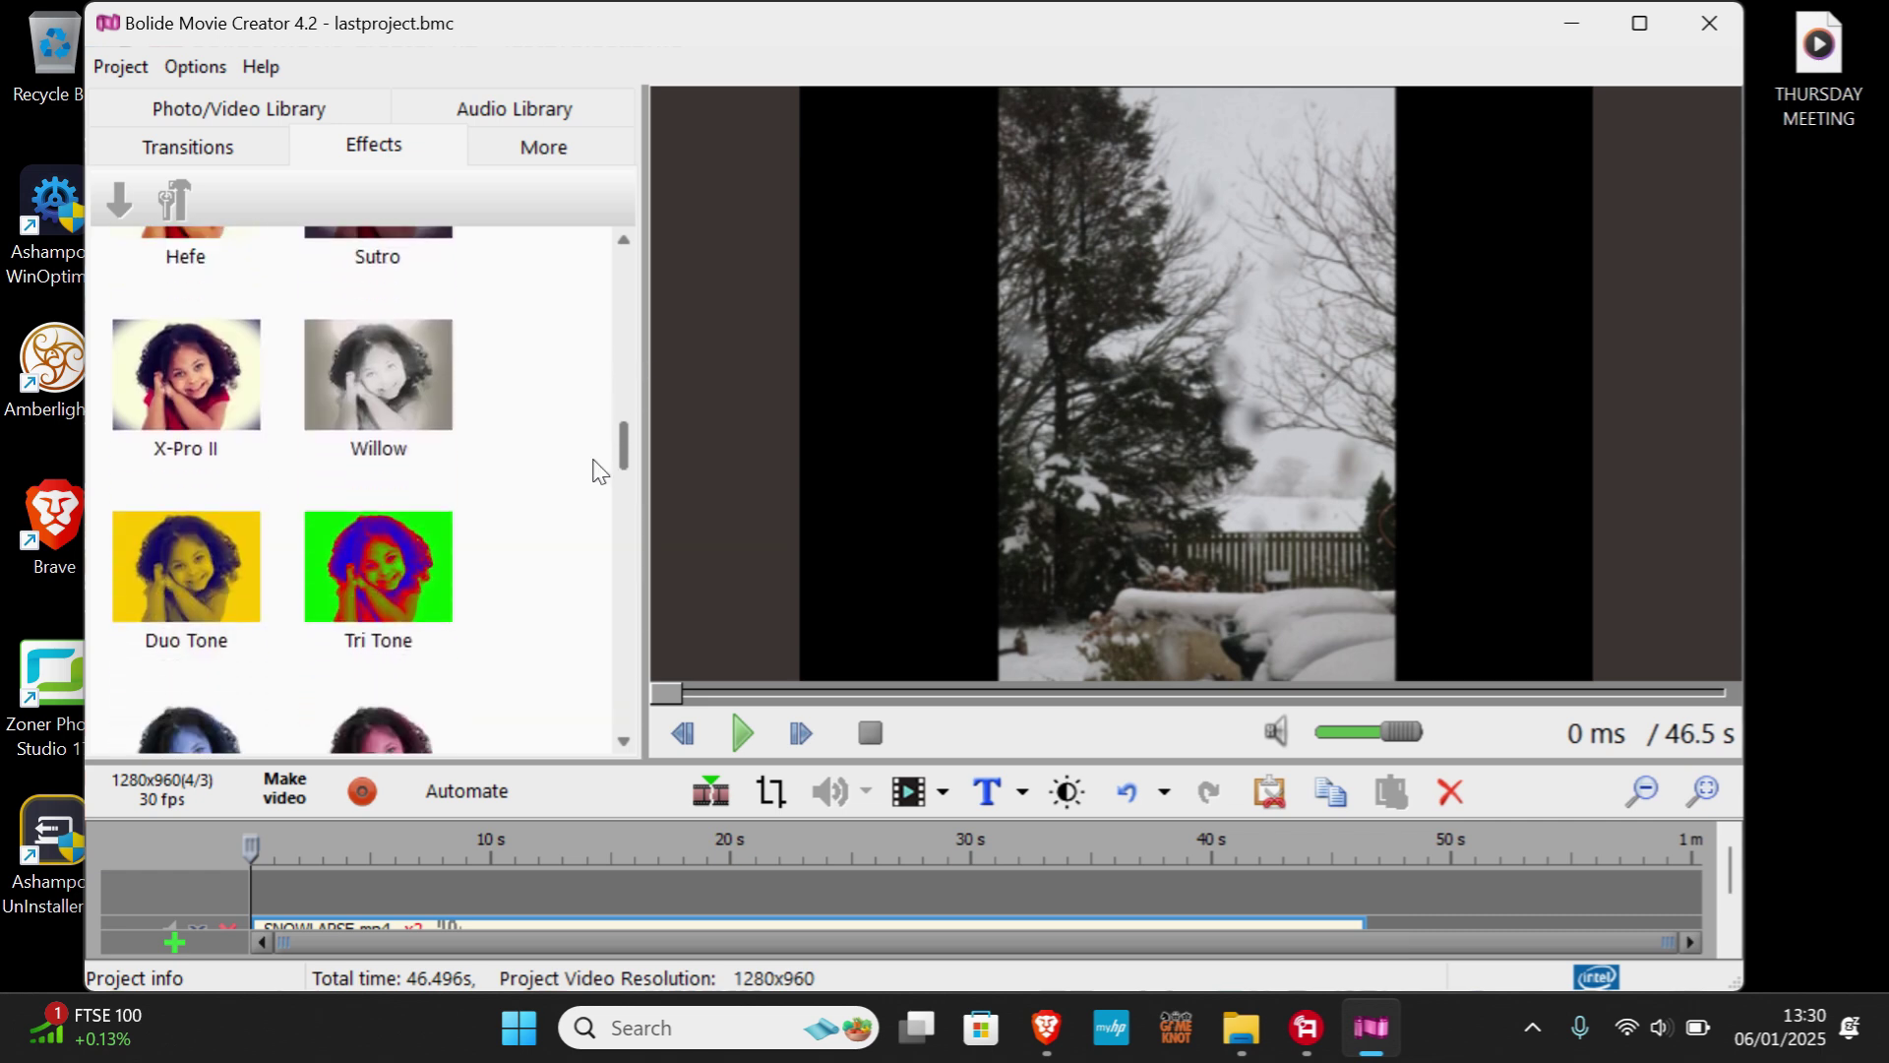
pyautogui.click(513, 113)
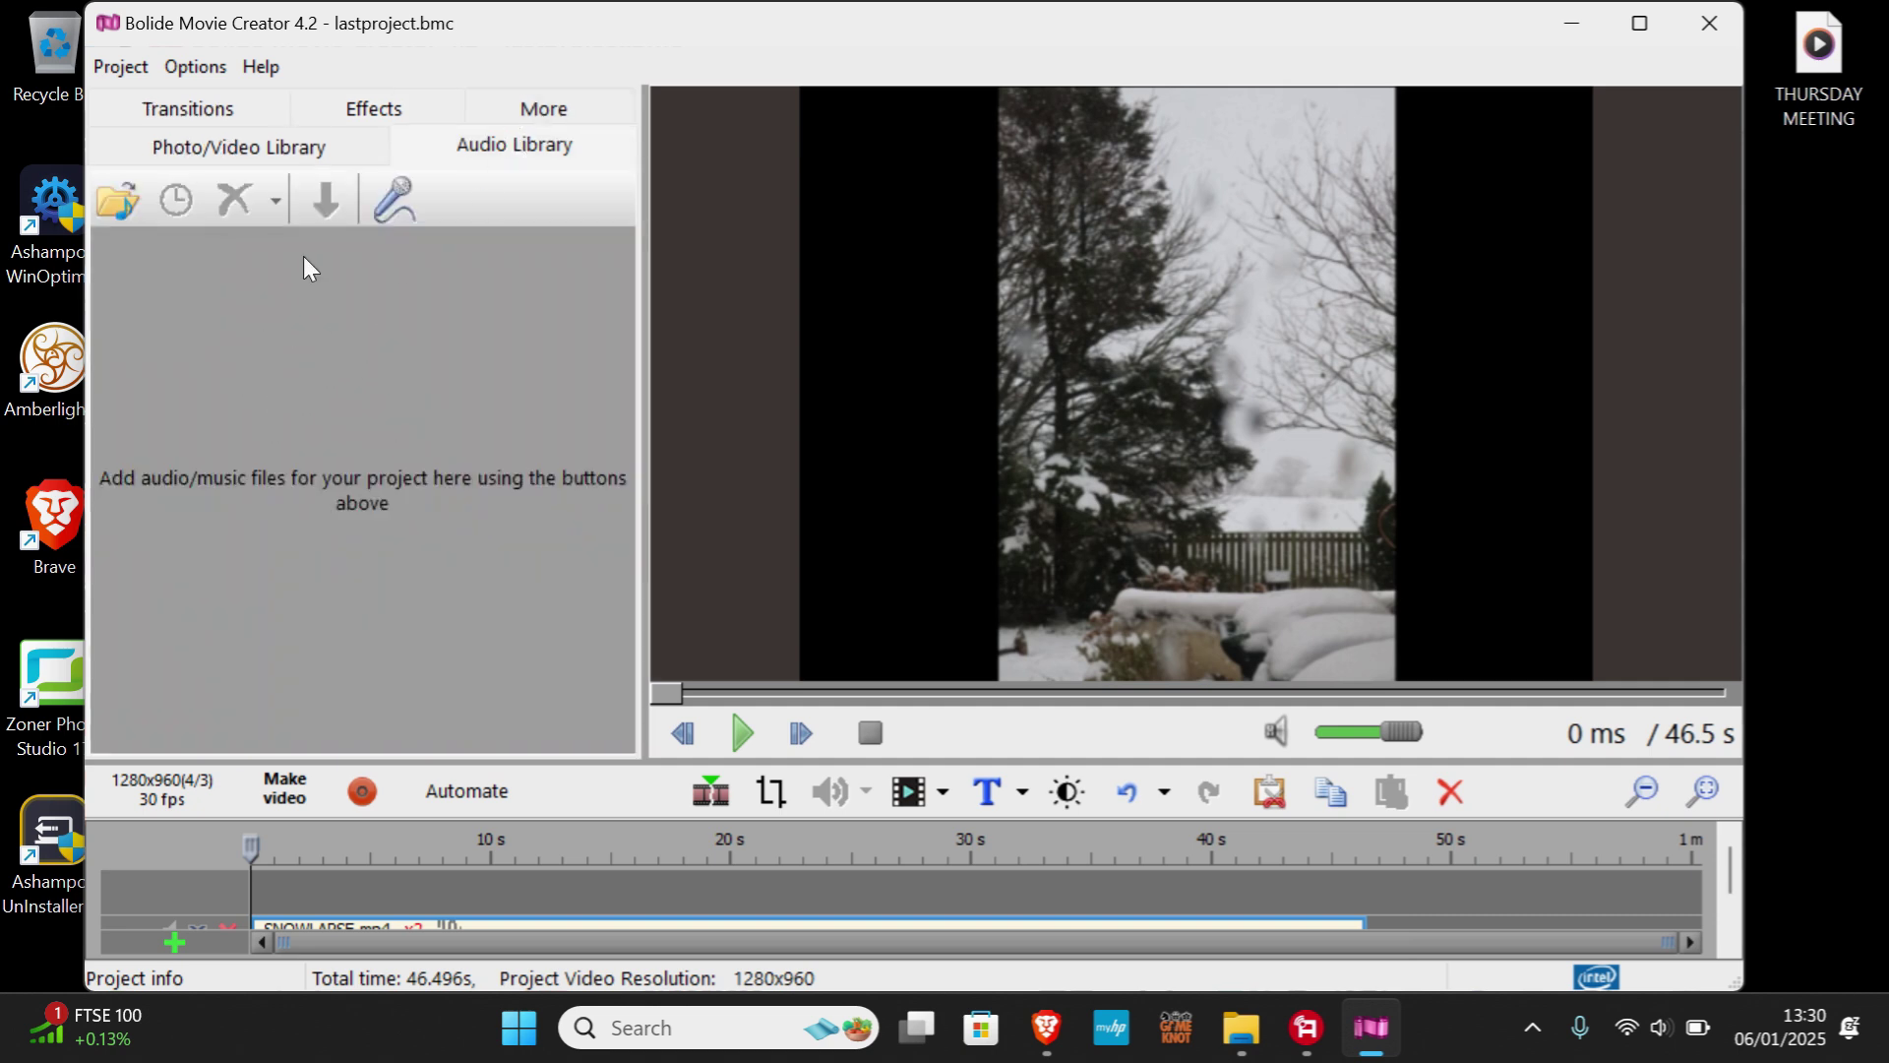
pyautogui.click(222, 107)
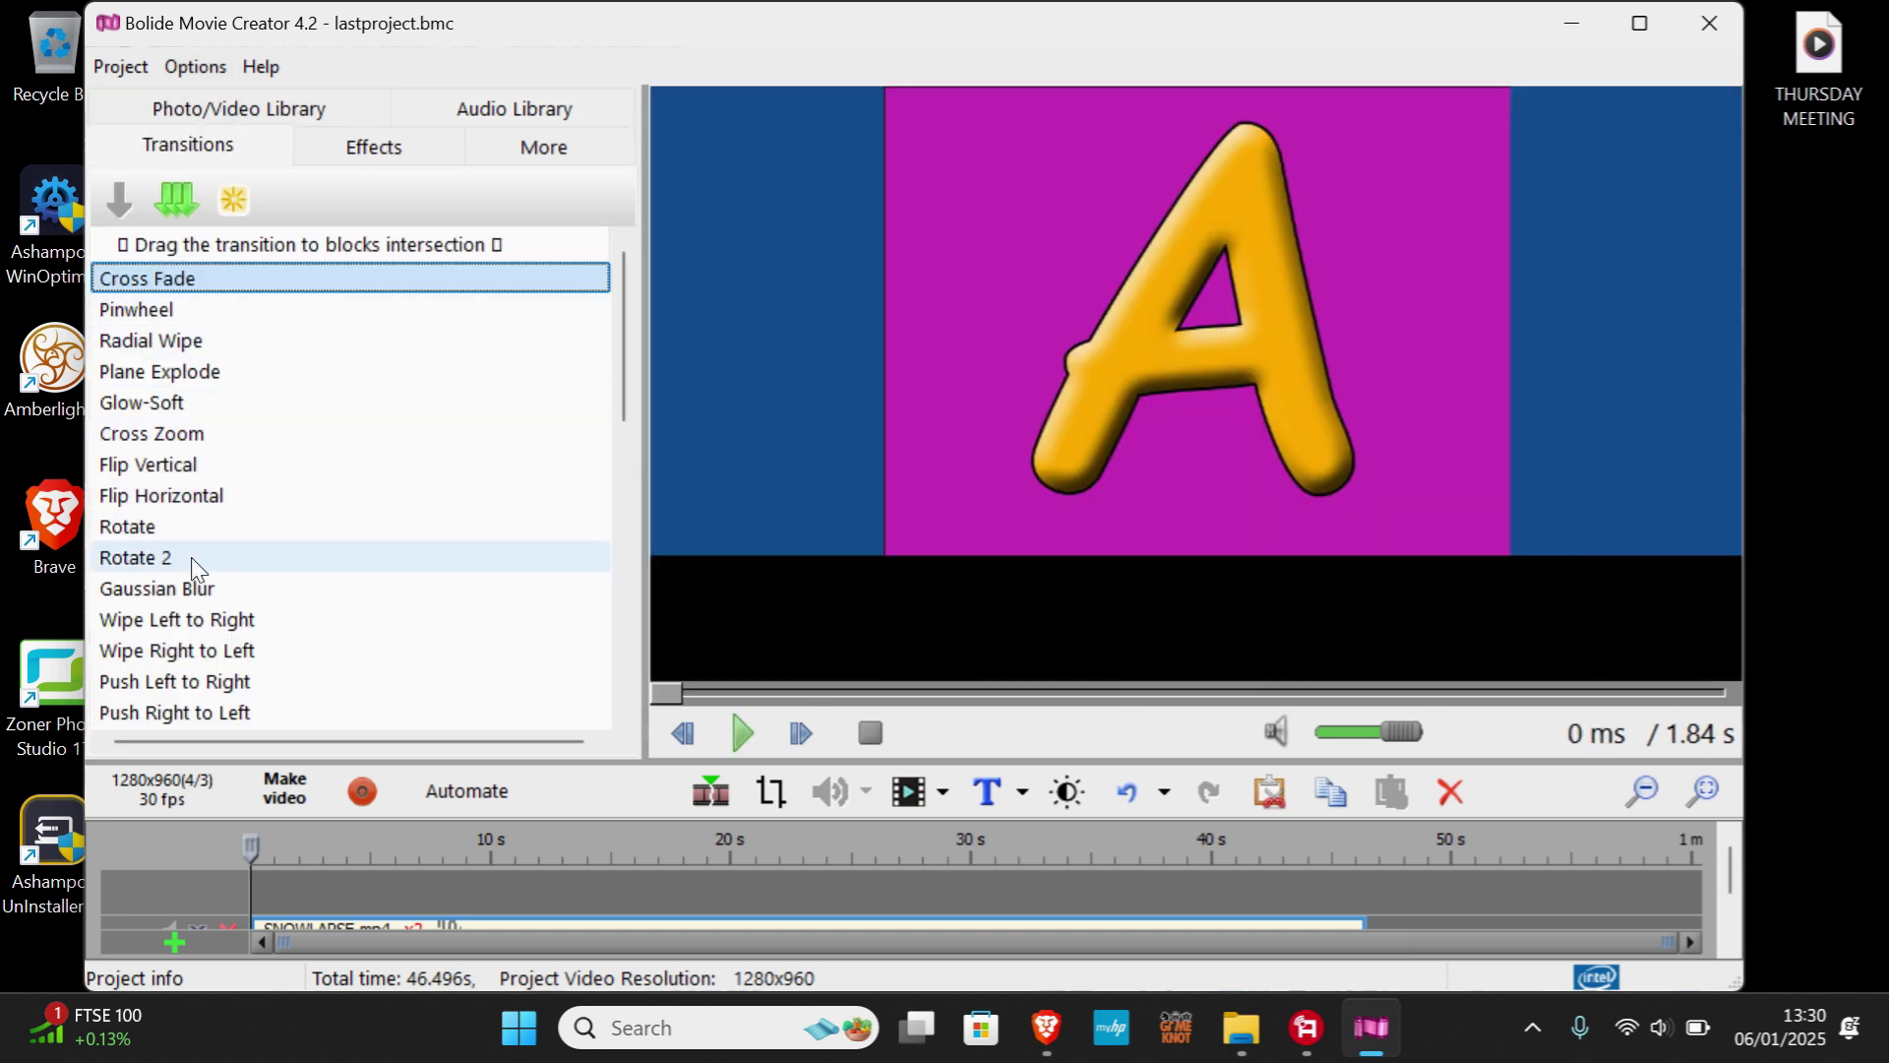
pyautogui.click(193, 557)
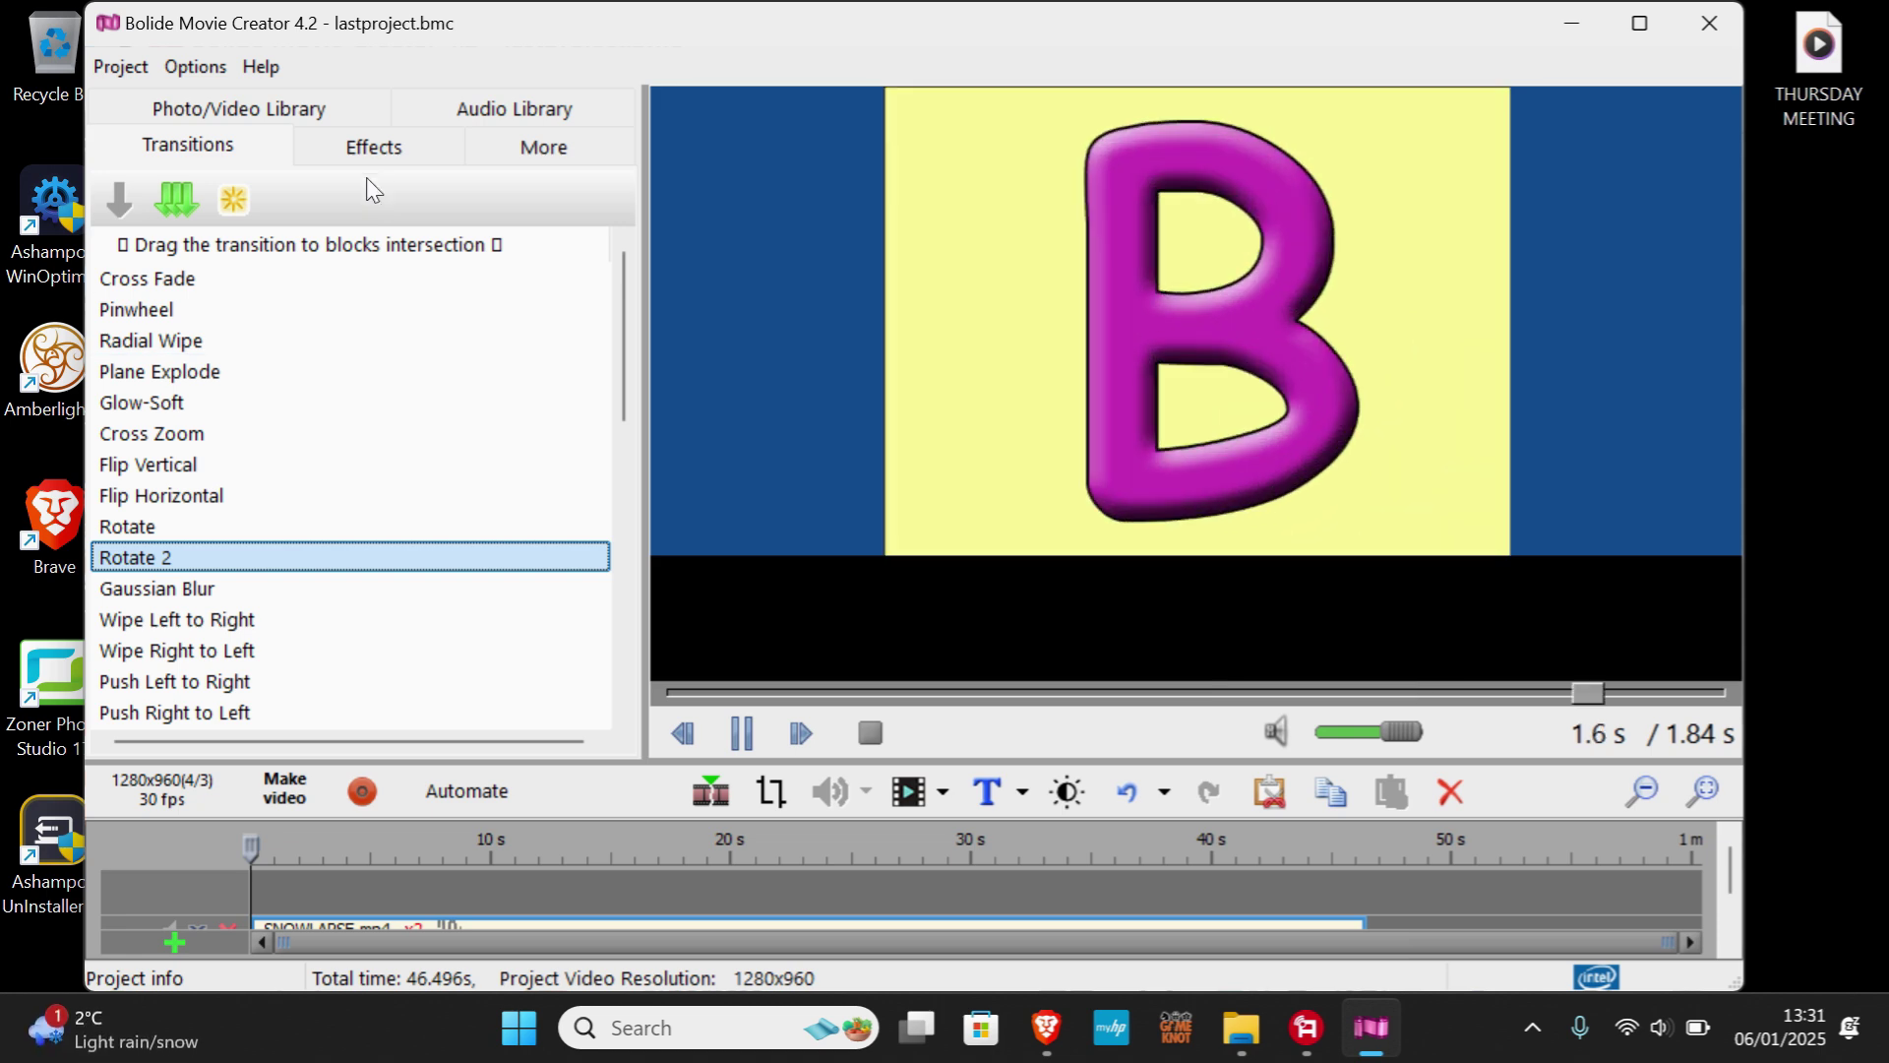
pyautogui.click(540, 147)
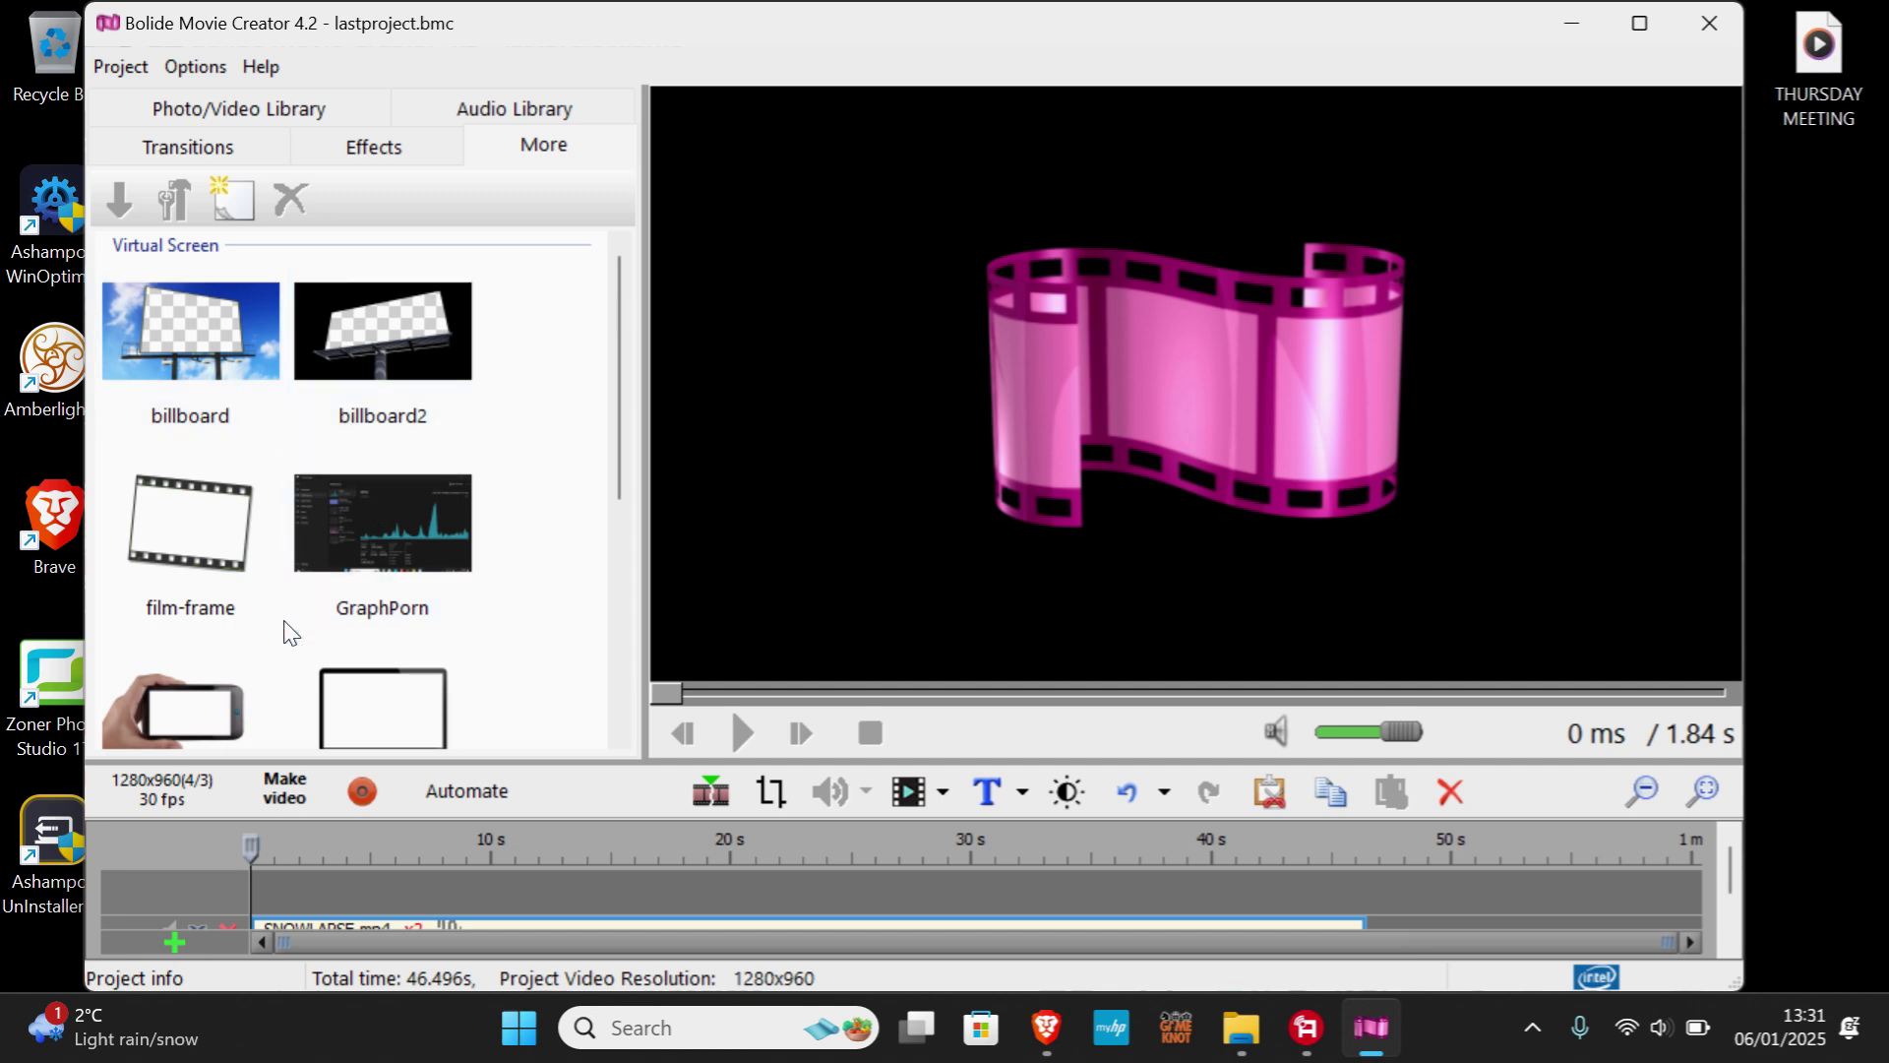
pyautogui.moveTo(622, 479); pyautogui.dragTo(594, 662)
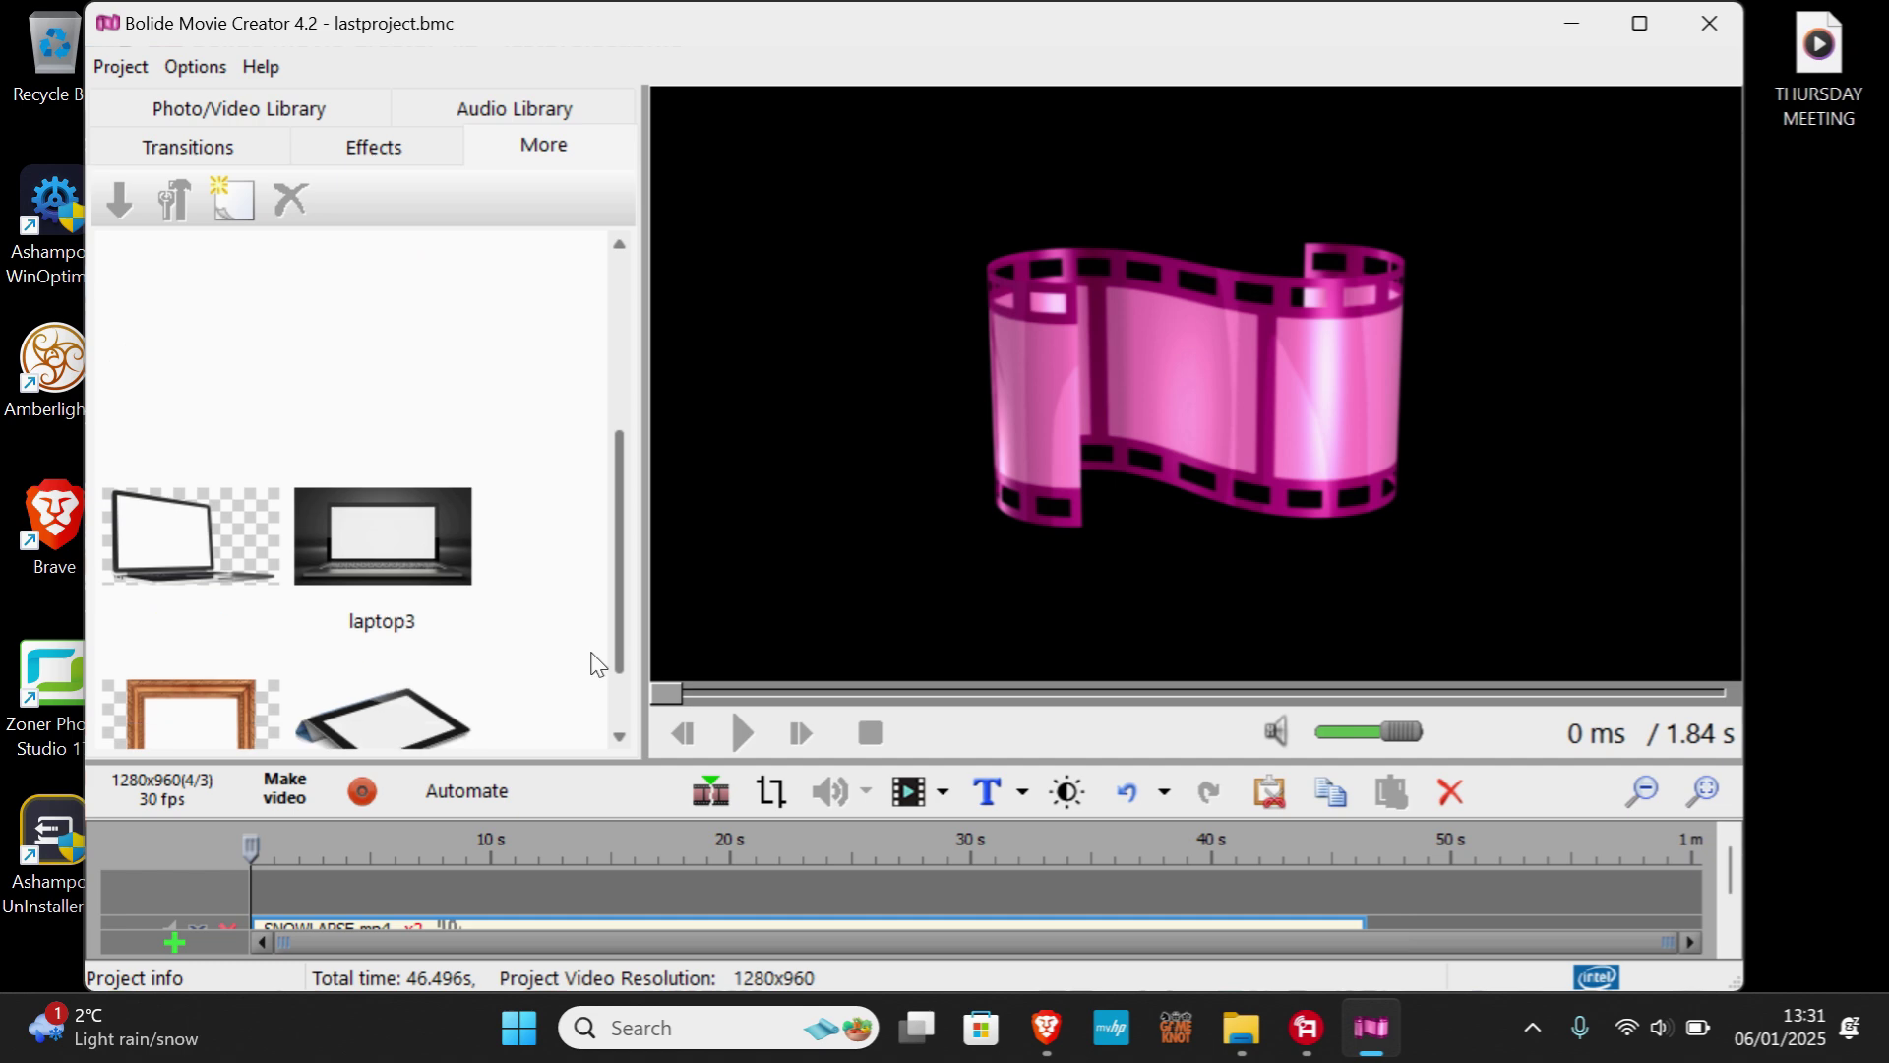